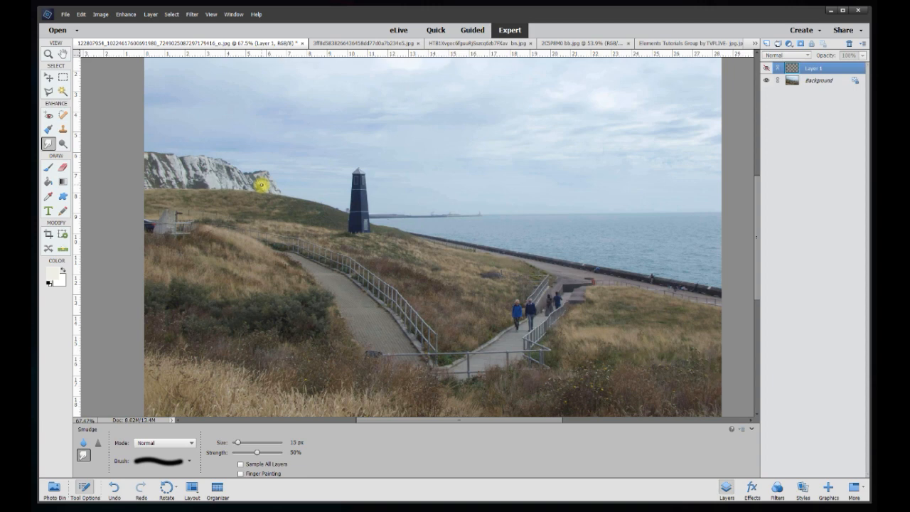
# On the Background layer, outline the grass slope and path edge beside the woman in blue with the Polygonal Lasso.
pyautogui.click(49, 78)
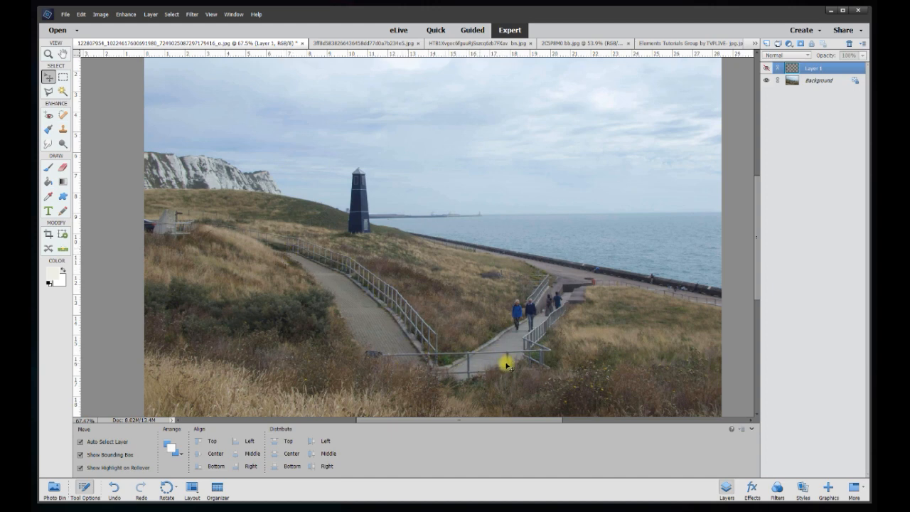
pyautogui.scroll(5, 552, 331)
pyautogui.scroll(3, 536, 330)
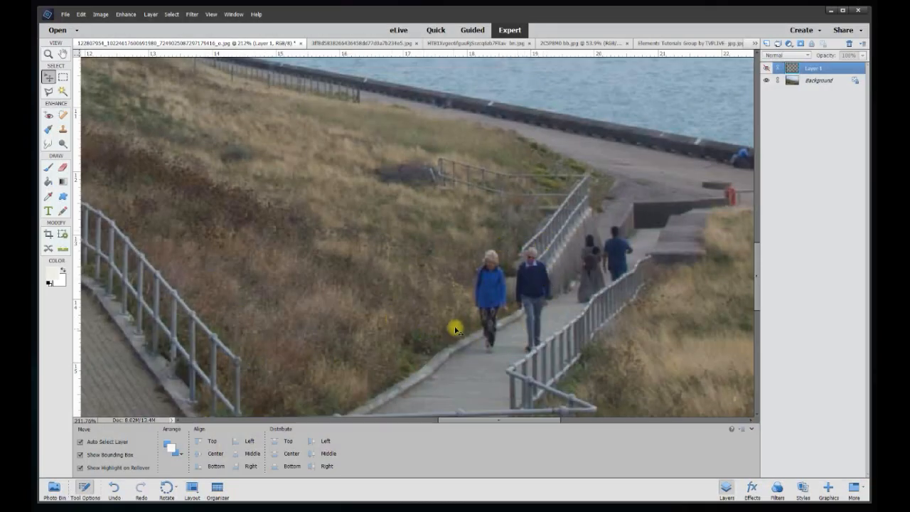
pyautogui.scroll(-6, 455, 329)
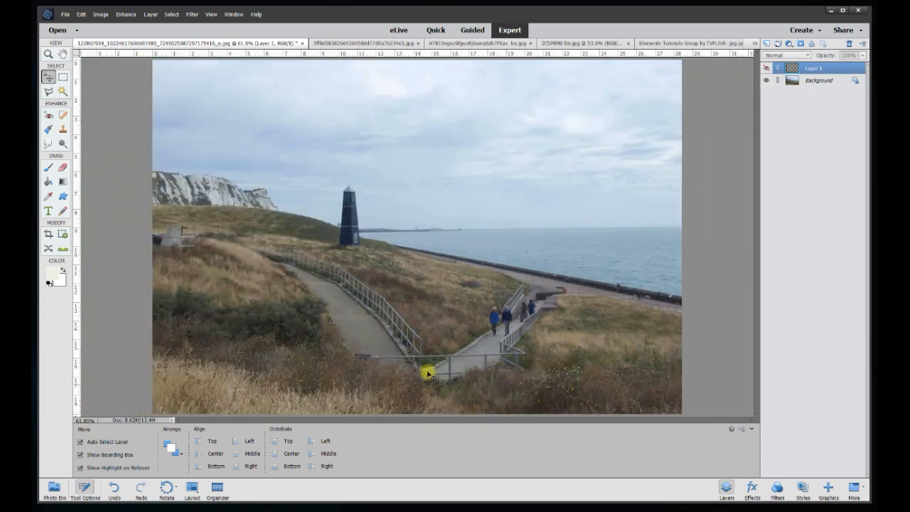
pyautogui.scroll(4, 486, 339)
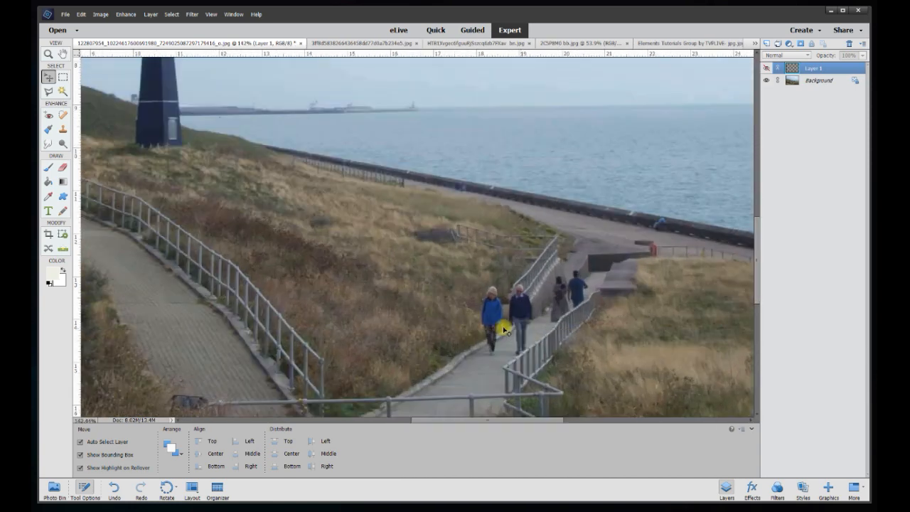
pyautogui.moveTo(755, 226); pyautogui.dragTo(758, 245)
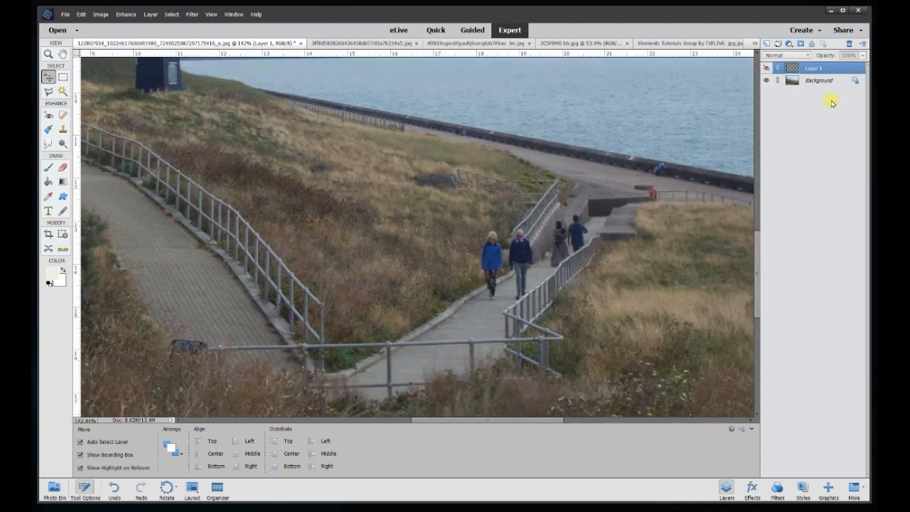
pyautogui.click(839, 81)
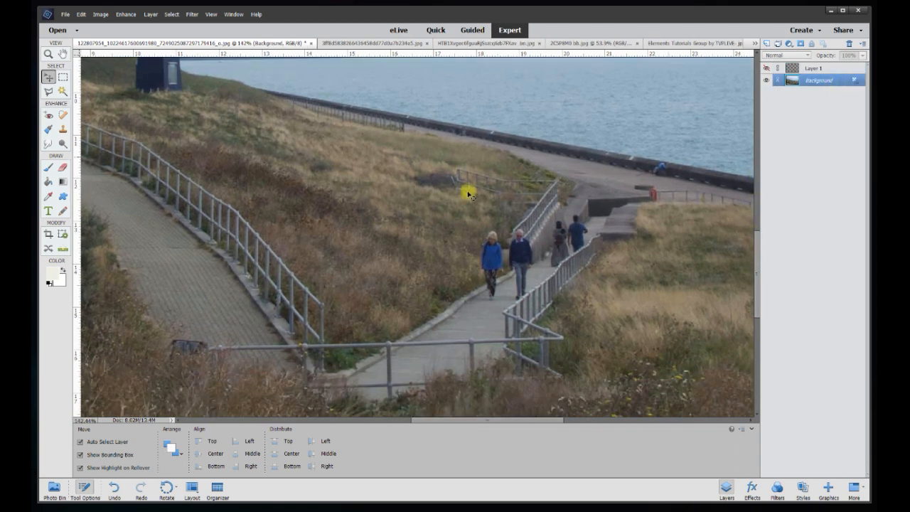
pyautogui.click(47, 93)
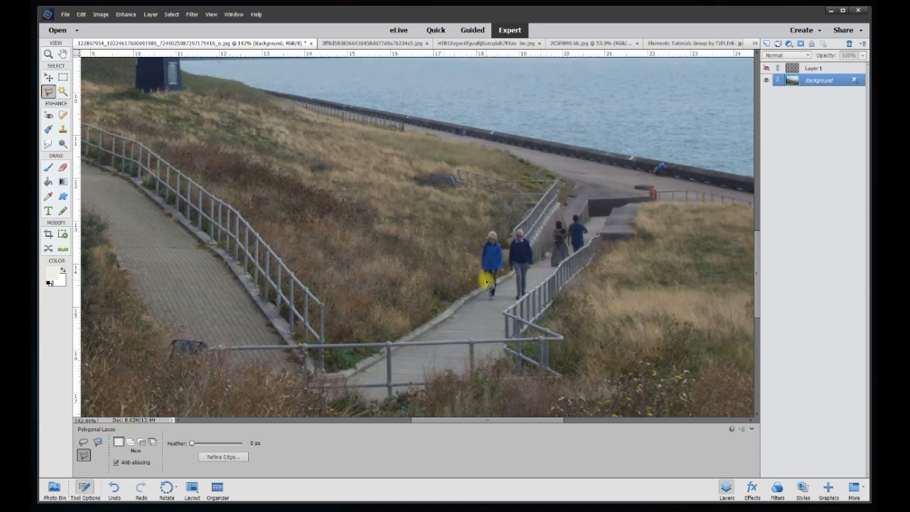
pyautogui.click(486, 285)
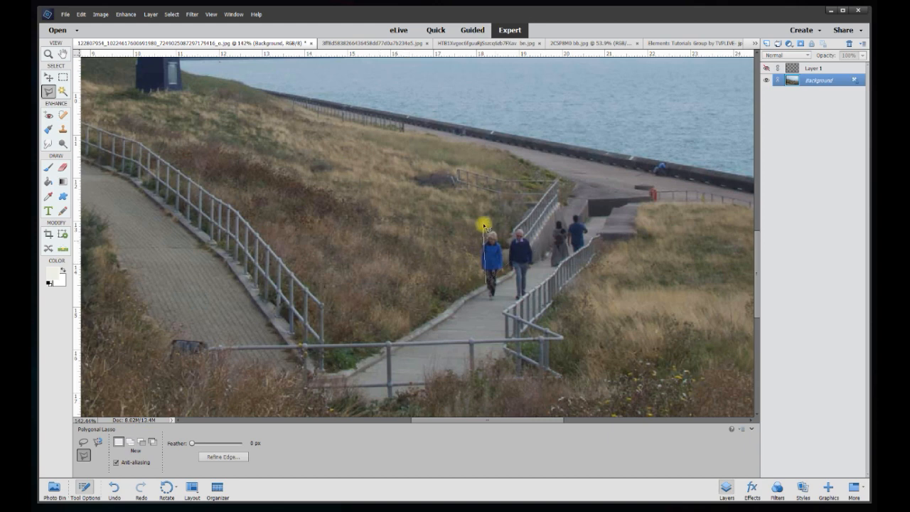
pyautogui.click(474, 223)
pyautogui.click(437, 182)
pyautogui.click(373, 196)
pyautogui.click(343, 271)
pyautogui.click(345, 315)
pyautogui.click(360, 341)
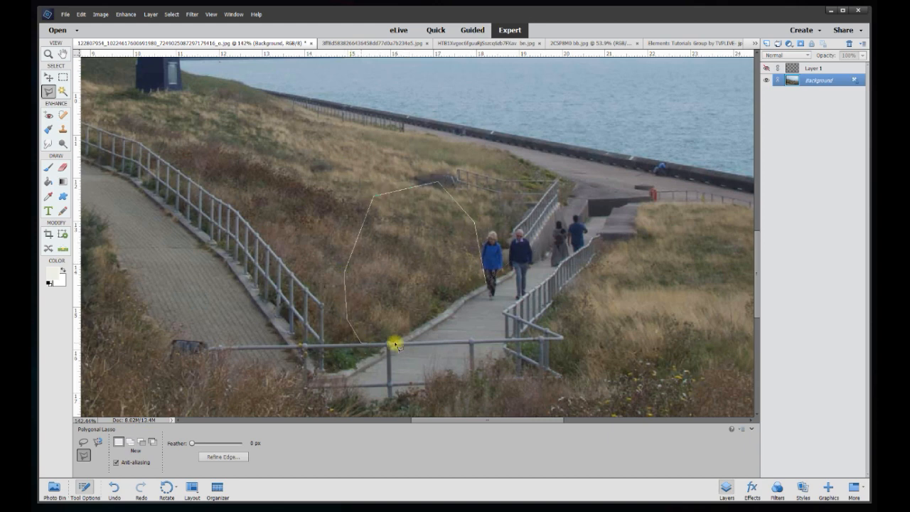
pyautogui.click(503, 341)
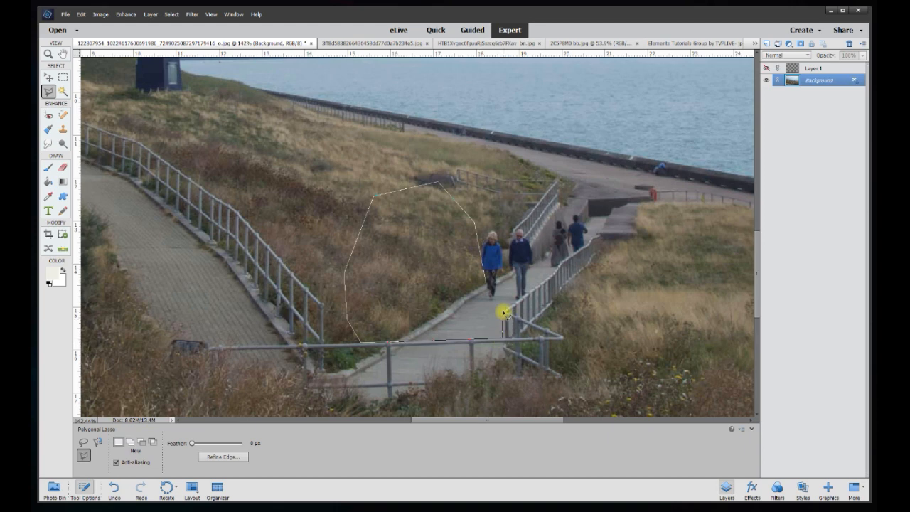
pyautogui.doubleClick(513, 300)
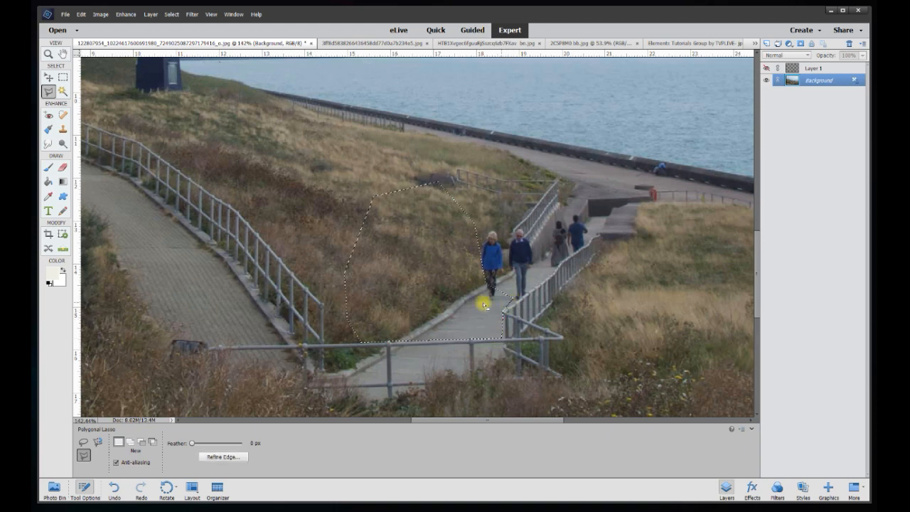
# Copy the selected grass and path to a new layer and move the patch over the woman in blue.
pyautogui.rightClick(435, 265)
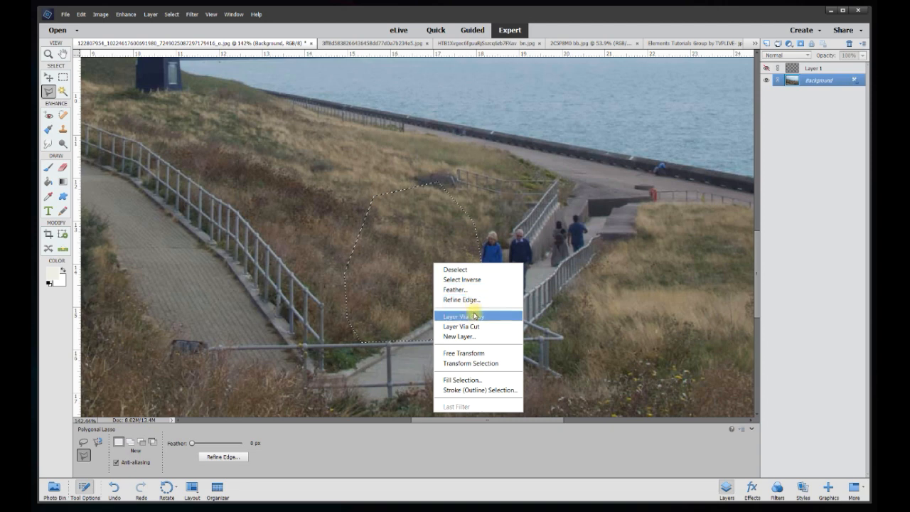
pyautogui.click(474, 314)
pyautogui.click(48, 76)
pyautogui.moveTo(391, 279); pyautogui.dragTo(424, 258)
pyautogui.hotkey('ctrl', 'e')
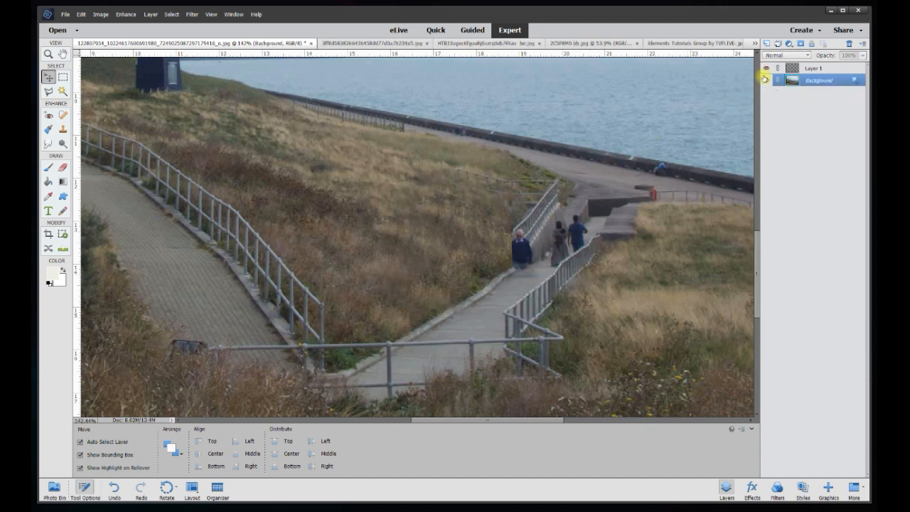
# Toggle the visibility of Background and Layer 1 to compare the patched path with the original photo.
pyautogui.click(767, 81)
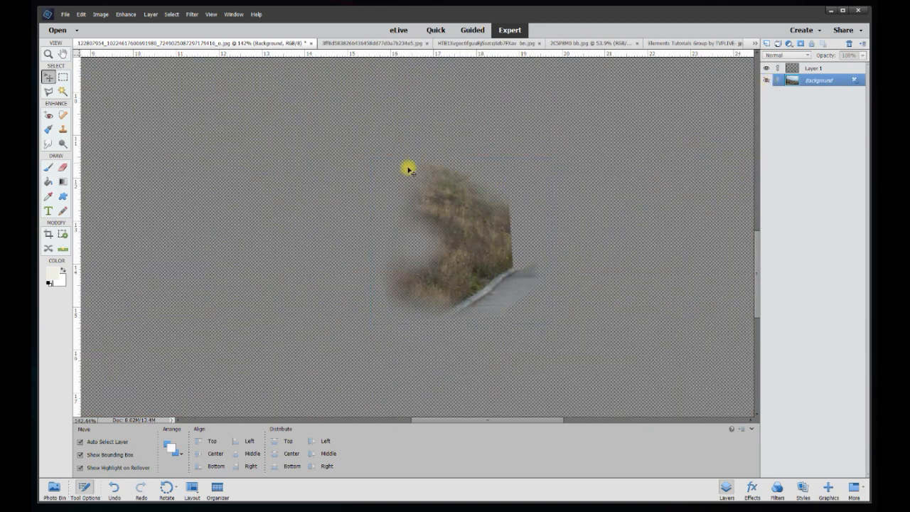
pyautogui.click(766, 81)
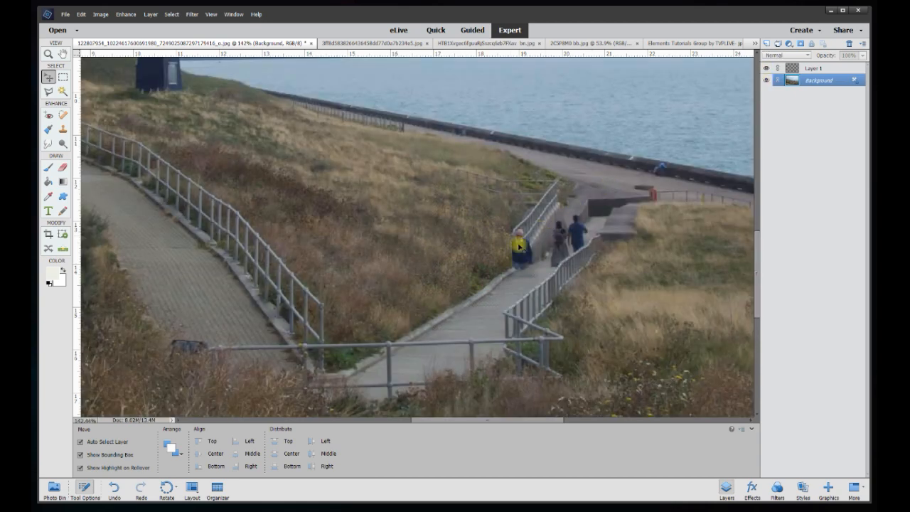
pyautogui.scroll(3, 498, 265)
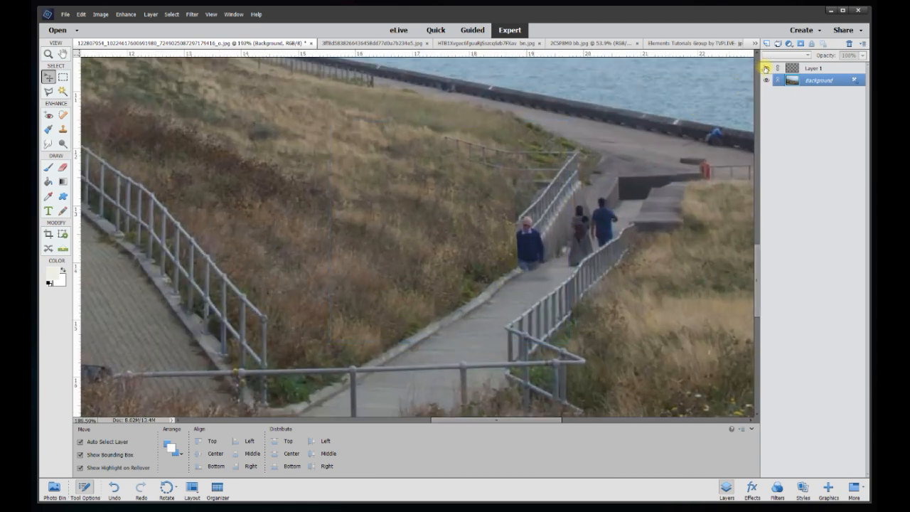
pyautogui.click(765, 68)
pyautogui.click(765, 68)
pyautogui.click(765, 68)
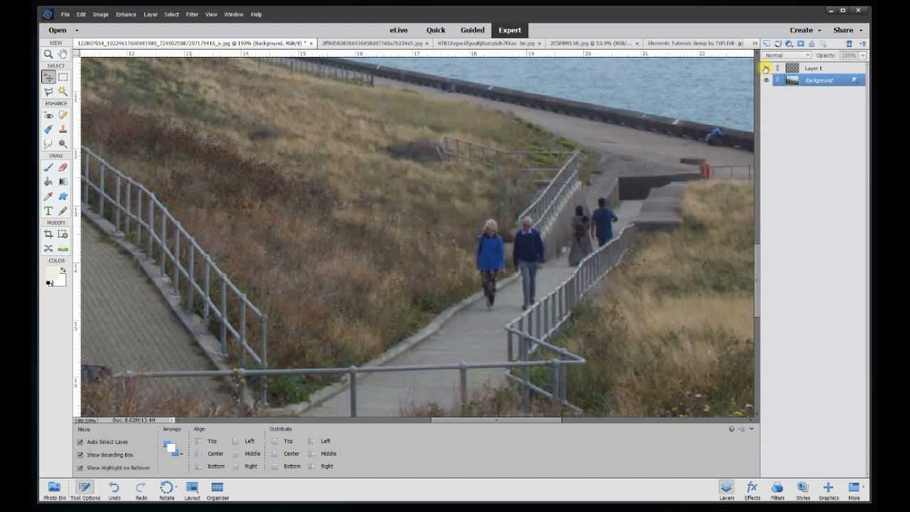
pyautogui.click(765, 68)
pyautogui.click(765, 68)
pyautogui.click(765, 68)
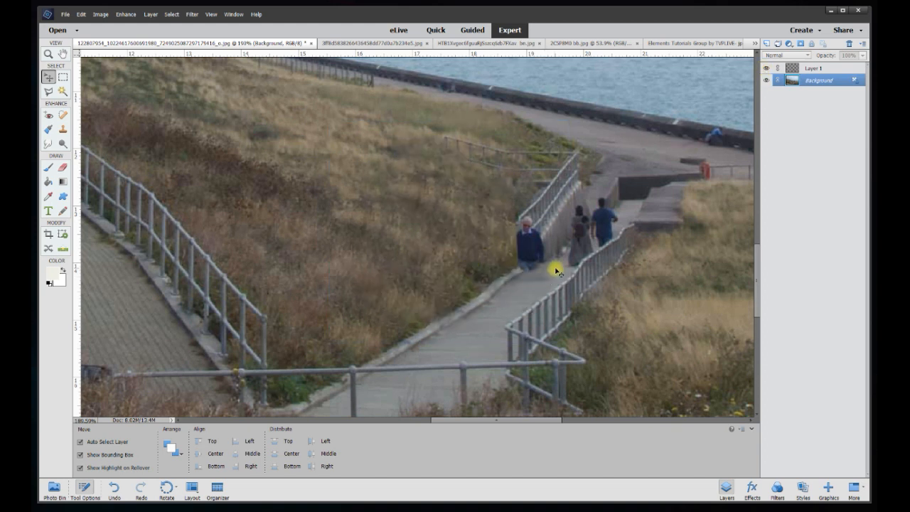
# Outline the end section of the near railing, including its posts and kerb, with the Polygonal Lasso on the Background layer.
pyautogui.scroll(2, 587, 272)
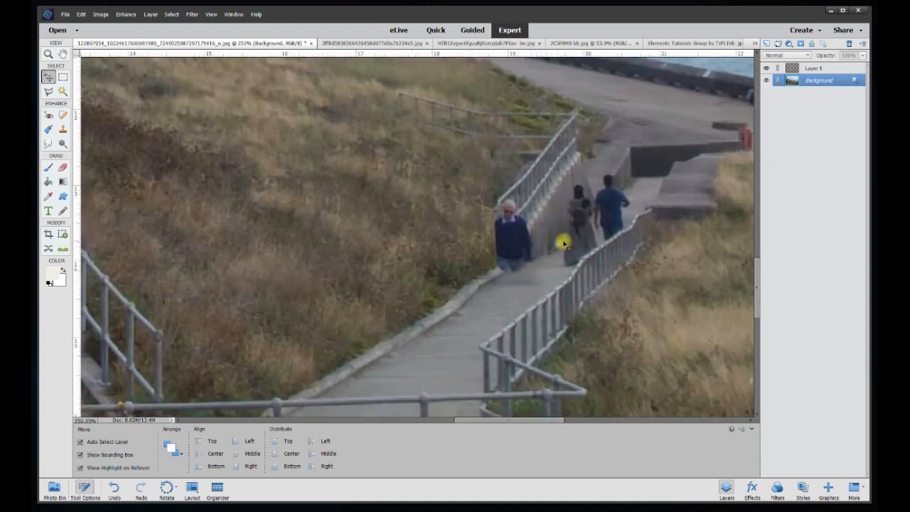
pyautogui.scroll(-2, 526, 317)
pyautogui.scroll(-3, 443, 282)
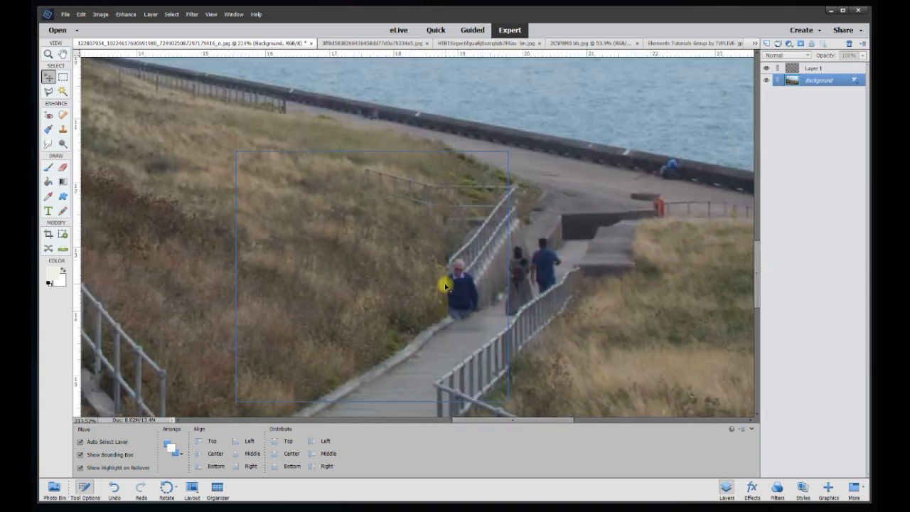
pyautogui.scroll(-1, 463, 361)
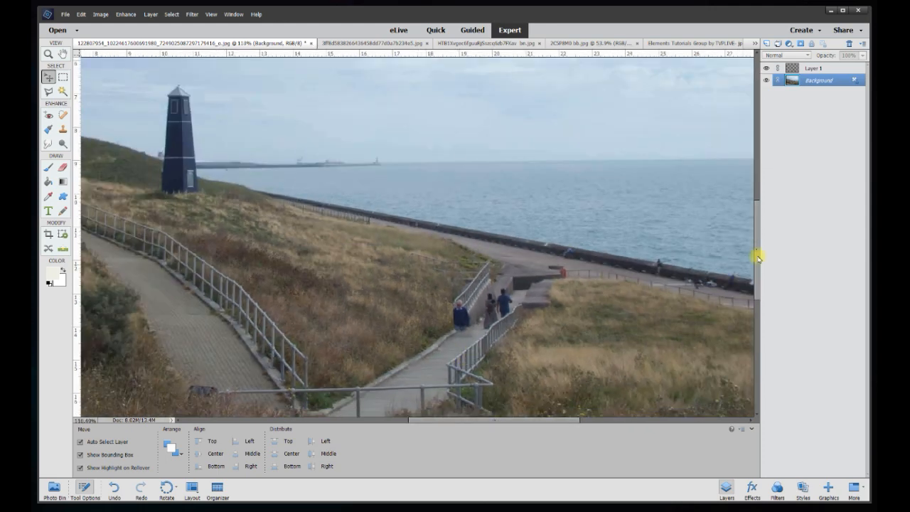
pyautogui.moveTo(761, 263); pyautogui.dragTo(759, 317)
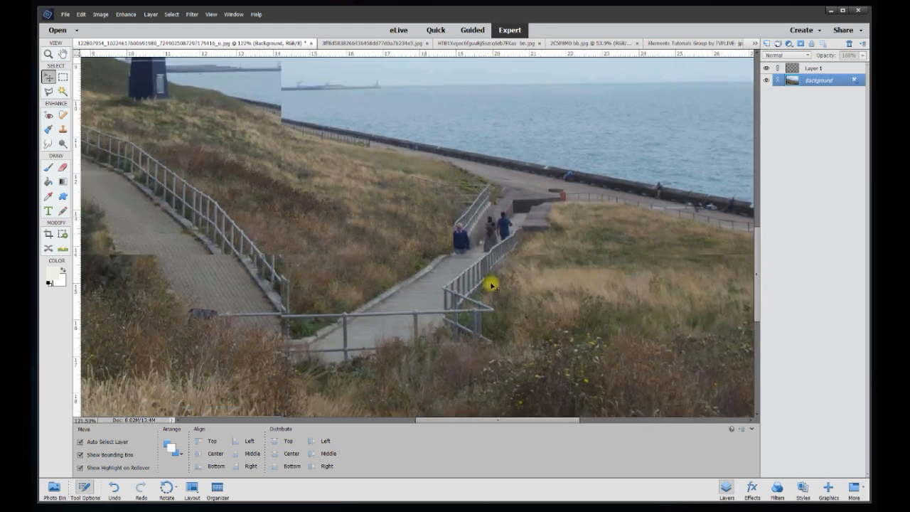
pyautogui.scroll(3, 400, 301)
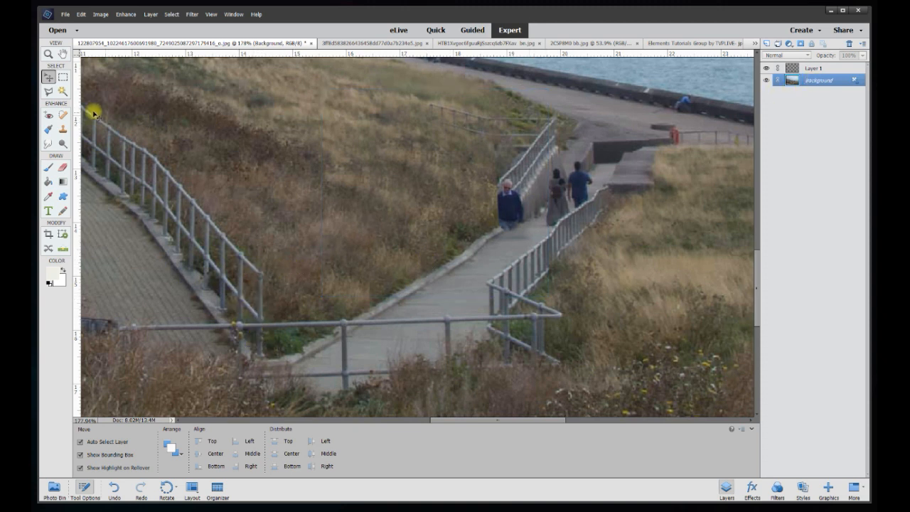
pyautogui.click(50, 92)
pyautogui.scroll(2, 281, 355)
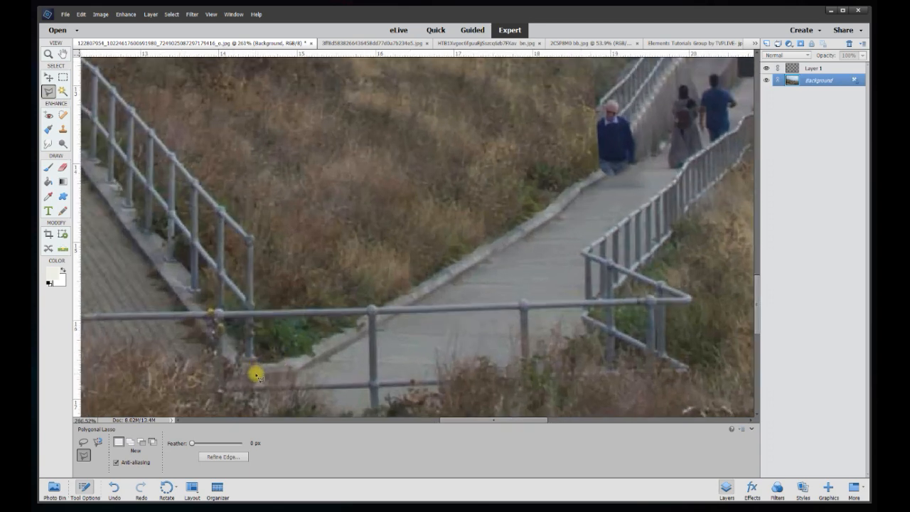
pyautogui.click(256, 358)
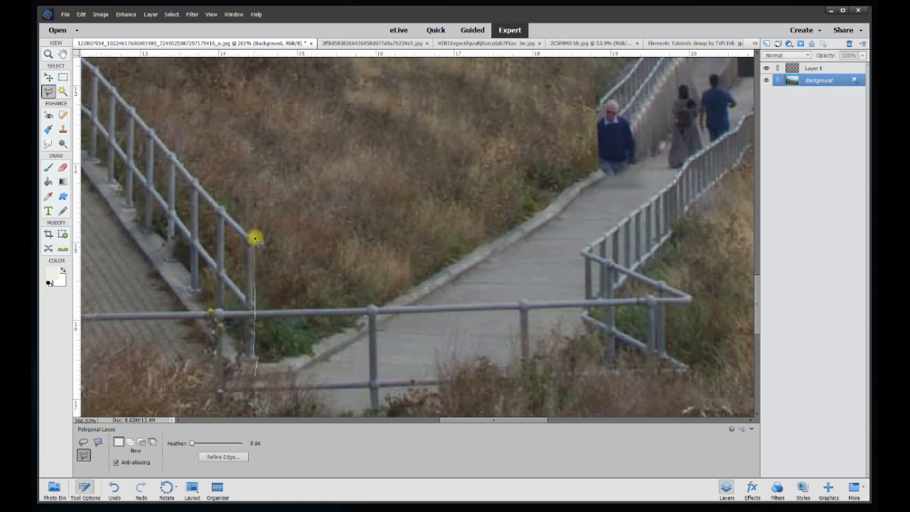
pyautogui.click(251, 236)
pyautogui.click(221, 208)
pyautogui.click(170, 152)
pyautogui.click(168, 250)
pyautogui.click(146, 252)
pyautogui.click(136, 267)
pyautogui.doubleClick(222, 381)
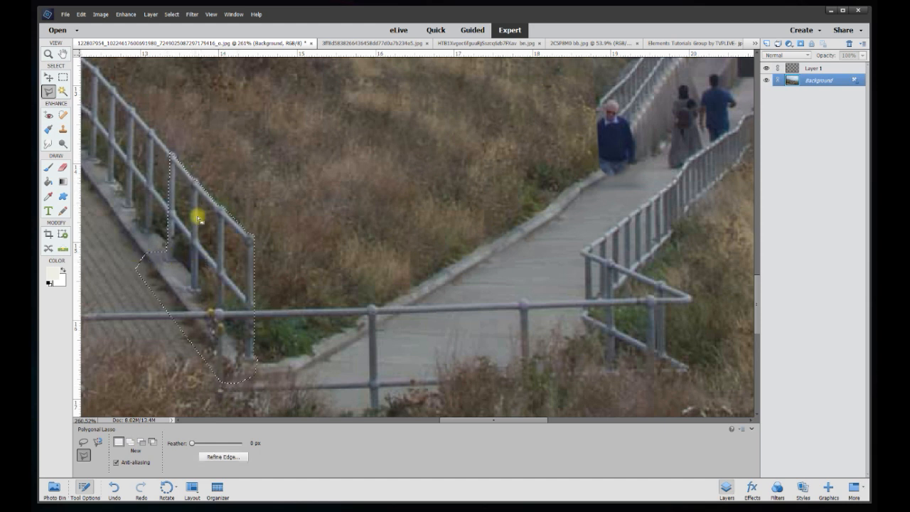
# Copy the selected railing section to a new layer above Layer 1 and move it next to the man in dark blue.
pyautogui.rightClick(215, 255)
pyautogui.click(246, 307)
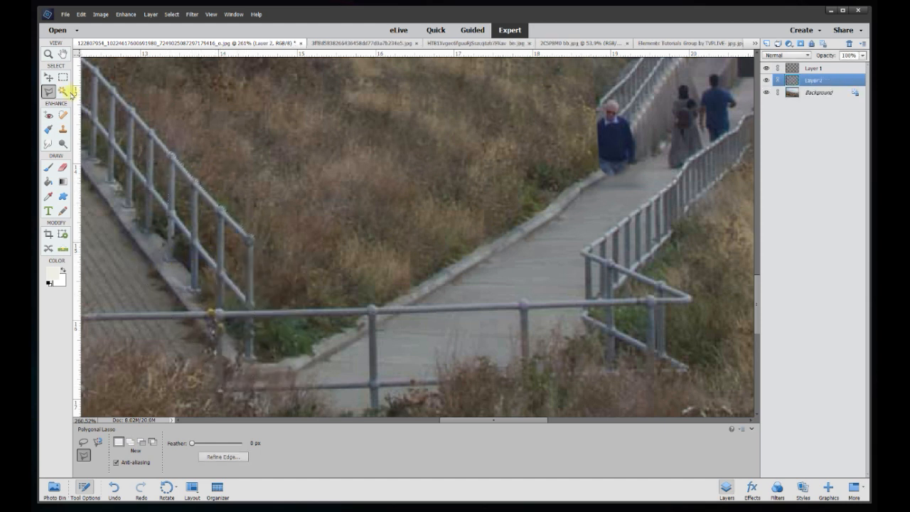
pyautogui.click(49, 76)
pyautogui.moveTo(231, 243); pyautogui.dragTo(603, 221)
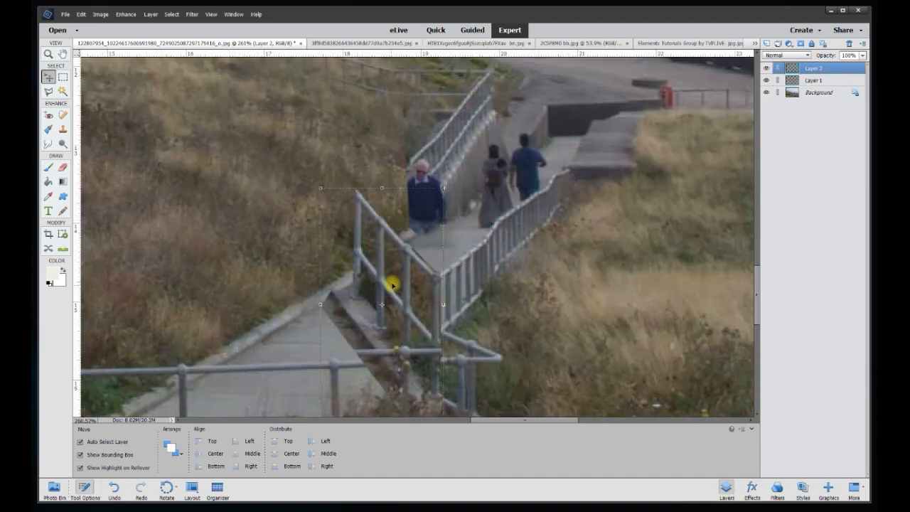
pyautogui.moveTo(392, 285); pyautogui.dragTo(379, 207)
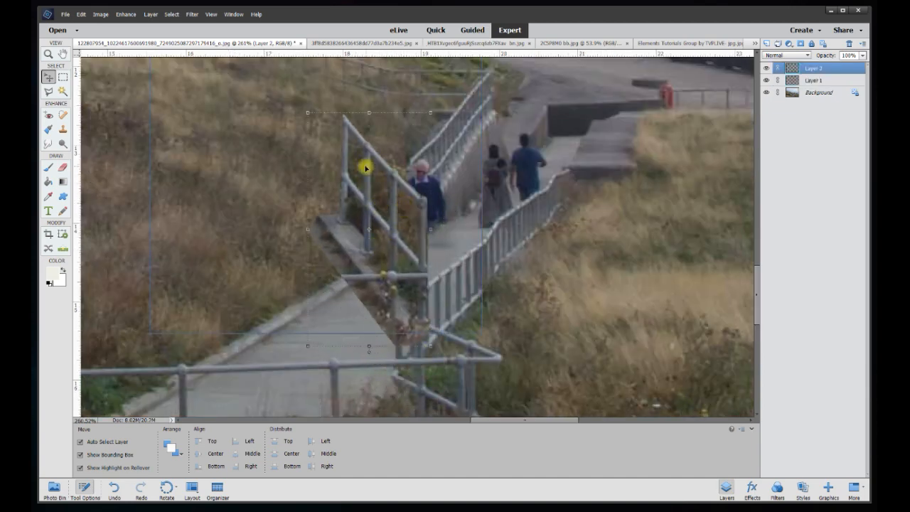
# Flip the copied railing layer horizontally and move it over the man, towards the far railing.
pyautogui.click(103, 15)
pyautogui.moveTo(111, 25)
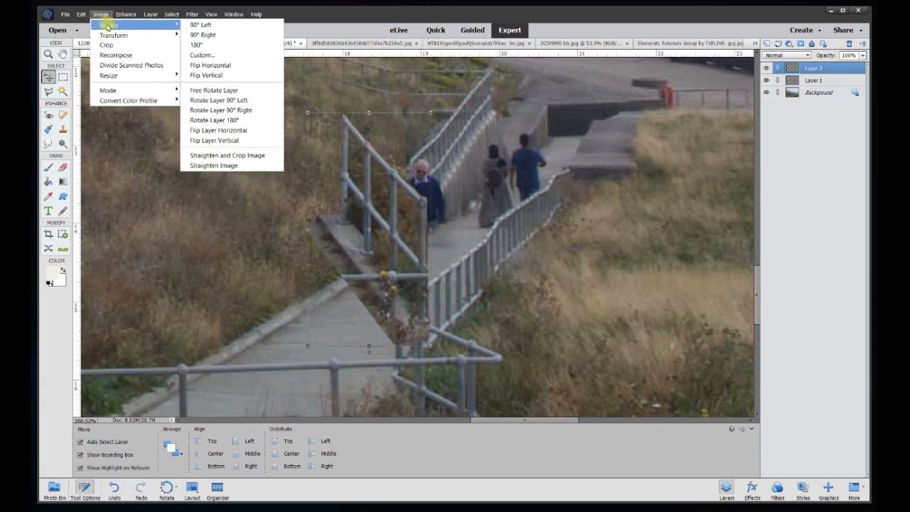
pyautogui.click(204, 130)
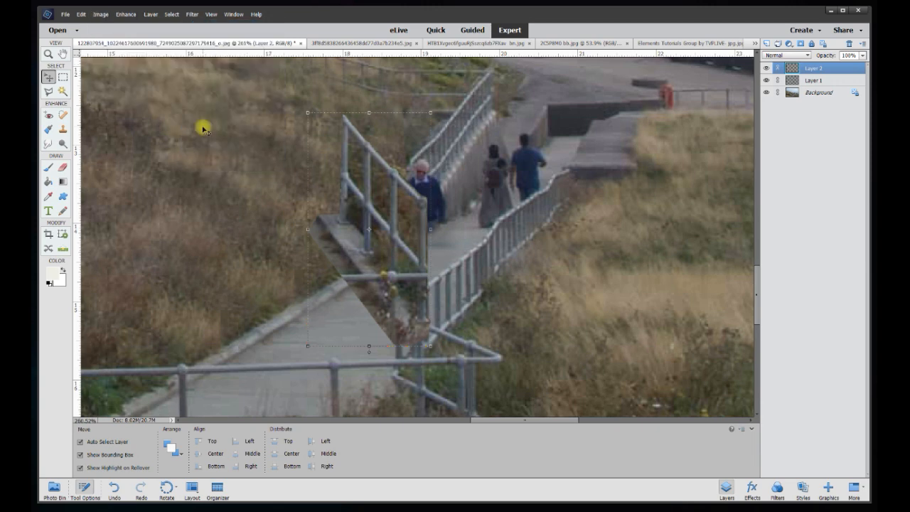
pyautogui.moveTo(386, 239); pyautogui.dragTo(486, 170)
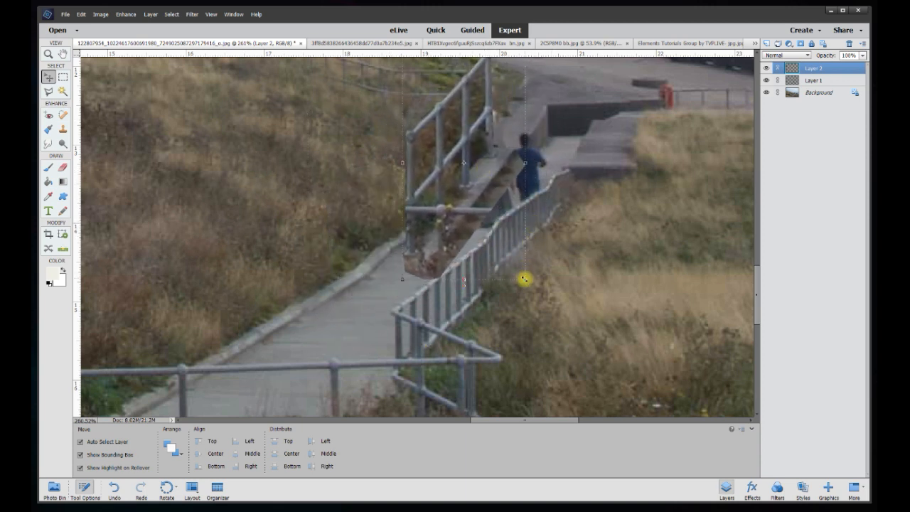
# Scale down the copied railing layer and fit it over the man in dark blue at the lower end of the far railing.
pyautogui.moveTo(525, 282); pyautogui.dragTo(419, 212)
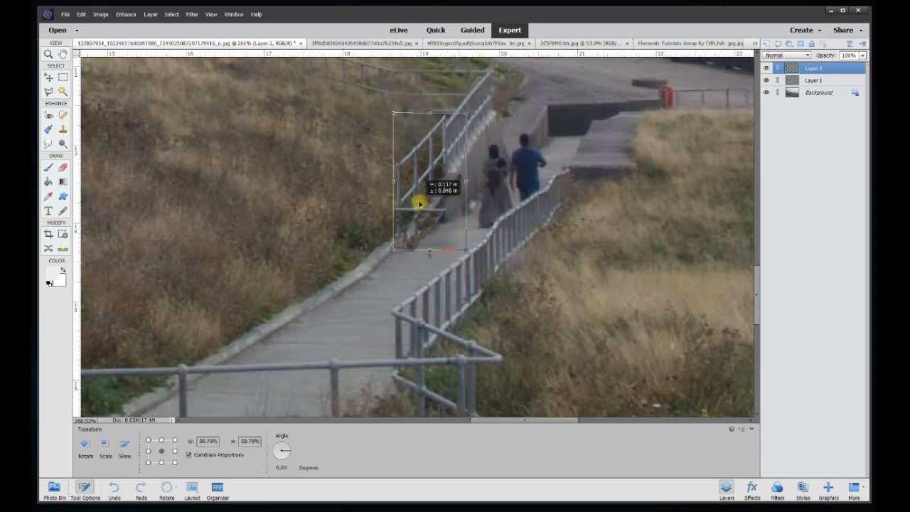
pyautogui.scroll(3, 480, 194)
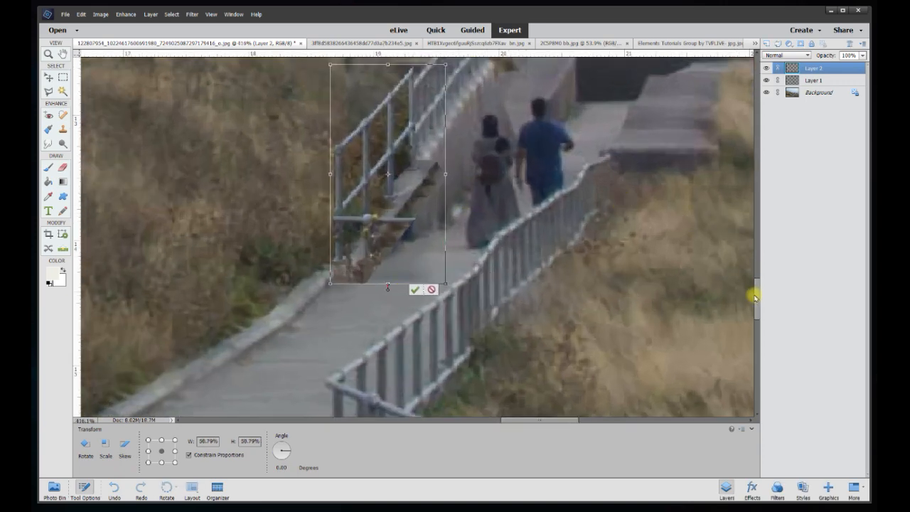
pyautogui.scroll(2, 758, 300)
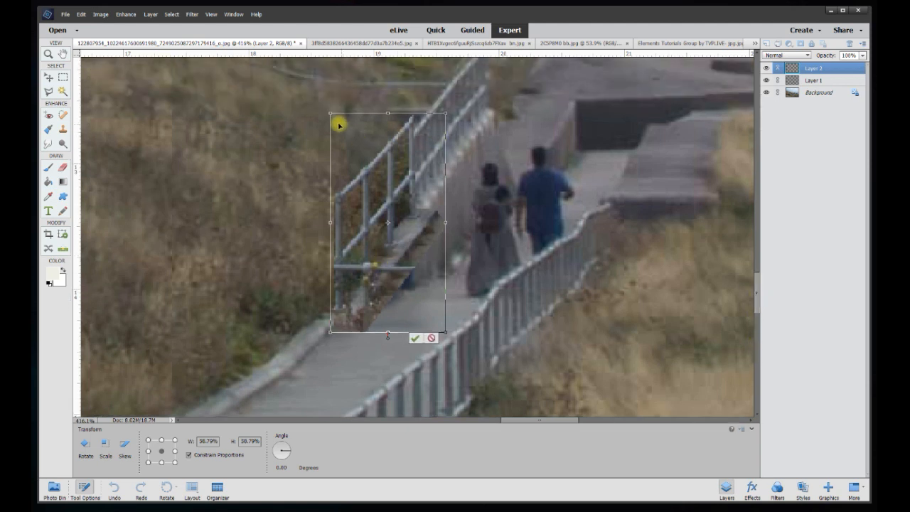
pyautogui.moveTo(330, 113); pyautogui.dragTo(359, 170)
pyautogui.click(416, 340)
pyautogui.moveTo(398, 257); pyautogui.dragTo(360, 198)
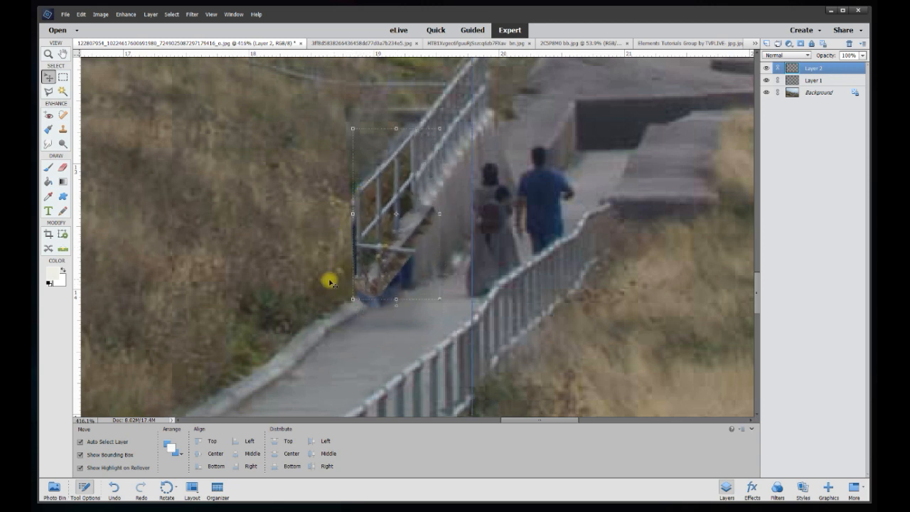
# Smudge the grass on Layer 1 over the man's dark edge beside the end railing post, using a 15 px brush at 50% strength.
pyautogui.click(346, 268)
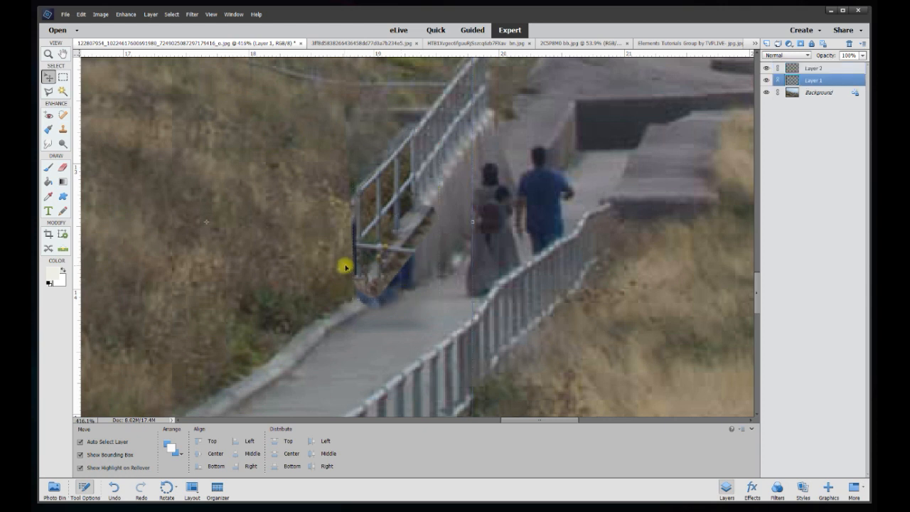
pyautogui.click(388, 235)
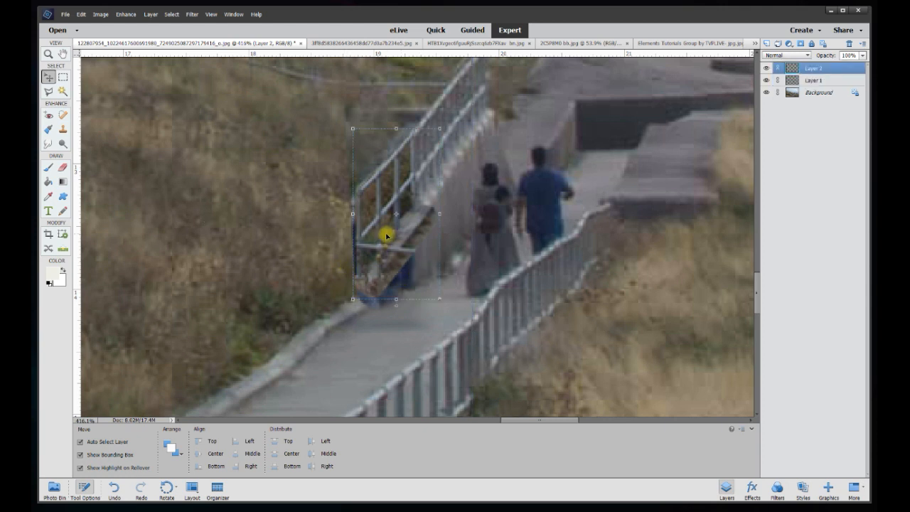
pyautogui.scroll(2, 401, 227)
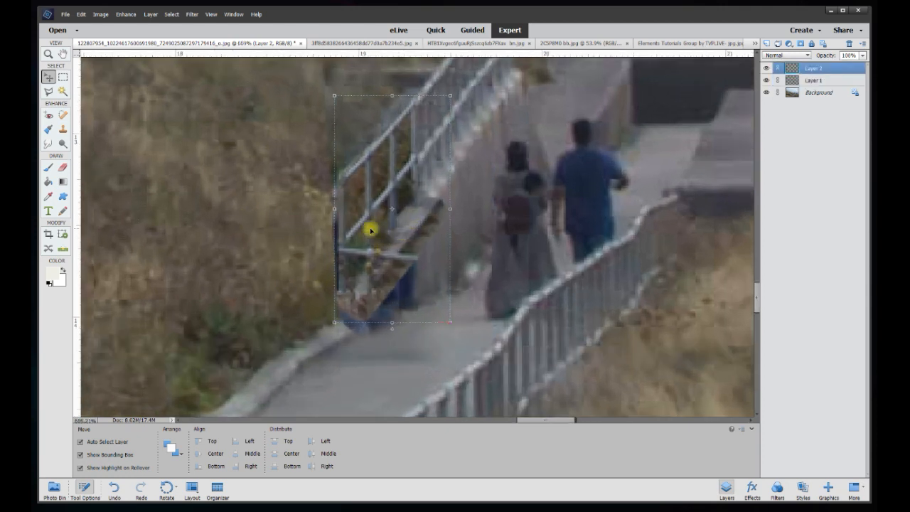
pyautogui.click(300, 228)
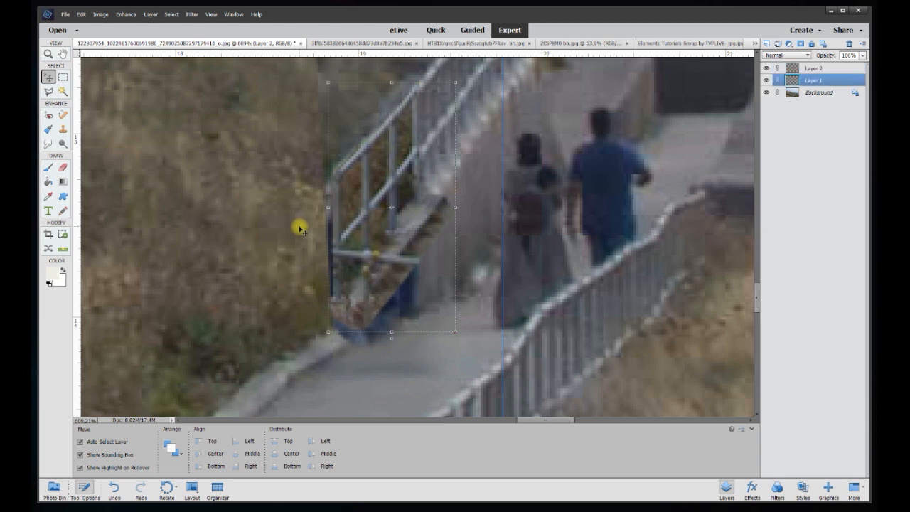
pyautogui.click(46, 144)
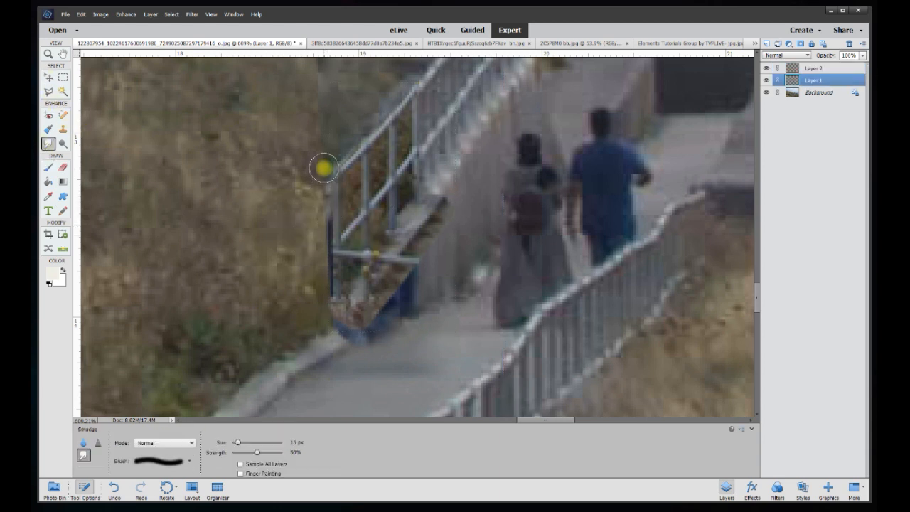
pyautogui.moveTo(330, 166)
pyautogui.mouseDown()
pyautogui.moveTo(334, 140)
pyautogui.moveTo(325, 154)
pyautogui.moveTo(336, 180)
pyautogui.moveTo(325, 195)
pyautogui.moveTo(336, 216)
pyautogui.moveTo(431, 213)
pyautogui.mouseUp()
pyautogui.moveTo(321, 226)
pyautogui.mouseDown()
pyautogui.moveTo(349, 223)
pyautogui.moveTo(339, 219)
pyautogui.moveTo(334, 256)
pyautogui.moveTo(346, 300)
pyautogui.moveTo(339, 334)
pyautogui.mouseUp()
# Smudge the base of the copied railing section on Layer 2 to blend its kerb into the path's existing kerb.
pyautogui.click(48, 117)
pyautogui.click(47, 77)
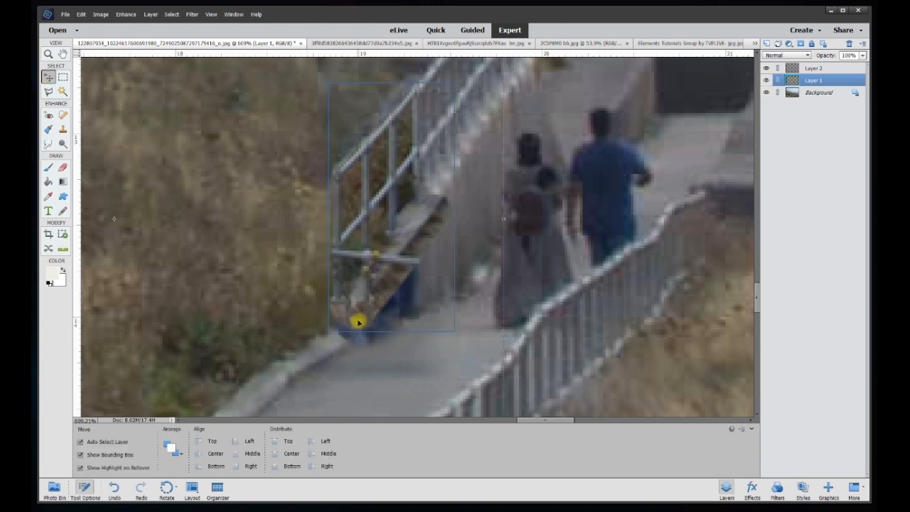
pyautogui.click(357, 320)
pyautogui.click(49, 145)
pyautogui.moveTo(346, 337); pyautogui.dragTo(329, 338)
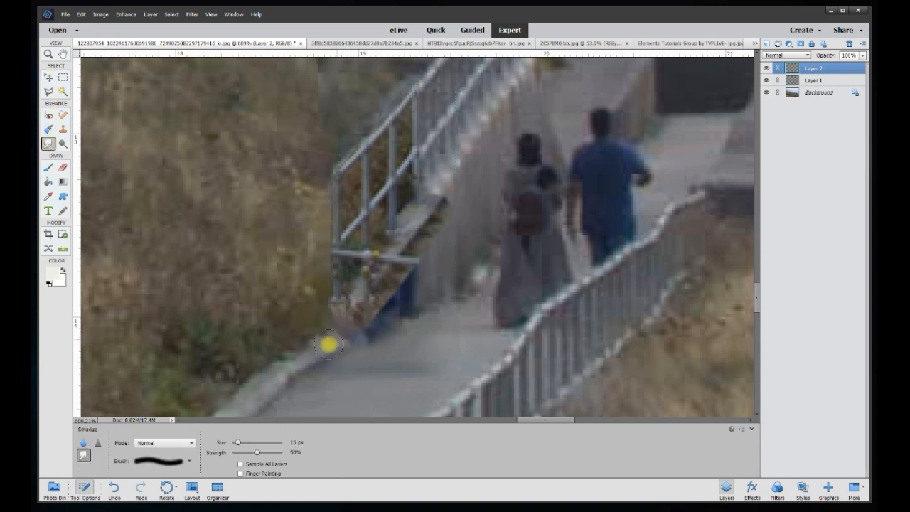
pyautogui.moveTo(353, 333)
pyautogui.mouseDown()
pyautogui.moveTo(284, 358)
pyautogui.moveTo(301, 355)
pyautogui.moveTo(260, 382)
pyautogui.moveTo(341, 338)
pyautogui.moveTo(340, 318)
pyautogui.moveTo(276, 370)
pyautogui.moveTo(314, 364)
pyautogui.moveTo(302, 377)
pyautogui.moveTo(335, 350)
pyautogui.moveTo(410, 314)
pyautogui.moveTo(476, 142)
pyautogui.moveTo(424, 278)
pyautogui.moveTo(472, 203)
pyautogui.moveTo(445, 227)
pyautogui.moveTo(425, 270)
pyautogui.moveTo(407, 273)
pyautogui.moveTo(419, 271)
pyautogui.moveTo(386, 298)
pyautogui.moveTo(384, 318)
pyautogui.moveTo(397, 295)
pyautogui.moveTo(383, 269)
pyautogui.moveTo(356, 253)
pyautogui.moveTo(396, 257)
pyautogui.mouseUp()
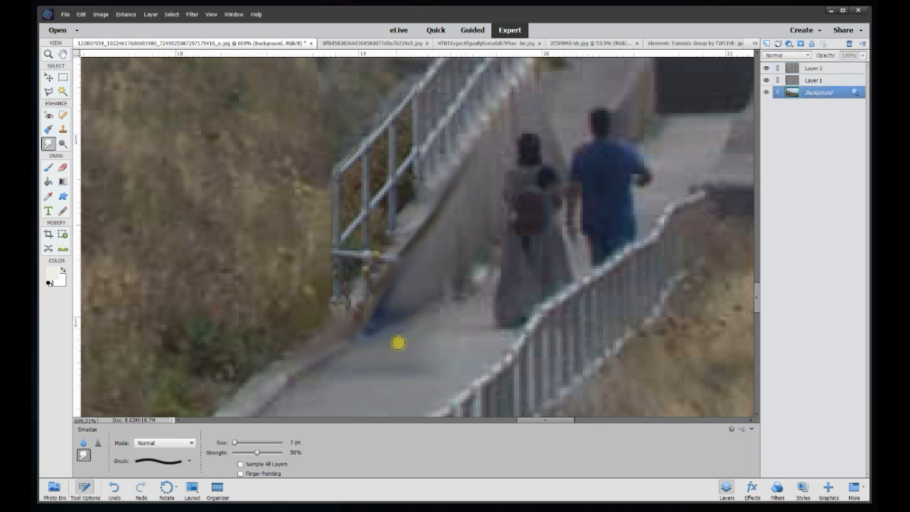
# Smudge the blue remains of the man on the Background layer into the grey wall, using a 7 px brush at 50% strength.
pyautogui.moveTo(380, 324); pyautogui.dragTo(406, 302)
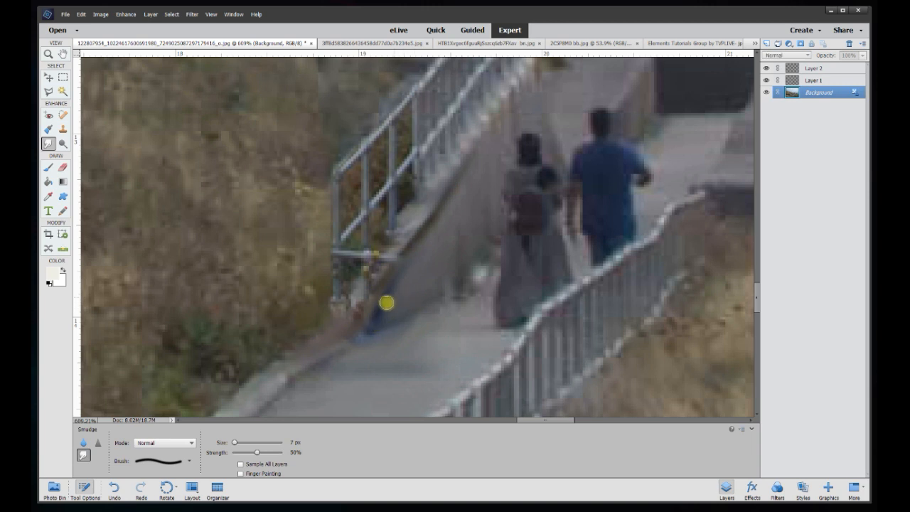
pyautogui.moveTo(391, 301)
pyautogui.mouseDown()
pyautogui.moveTo(373, 331)
pyautogui.moveTo(380, 319)
pyautogui.mouseUp()
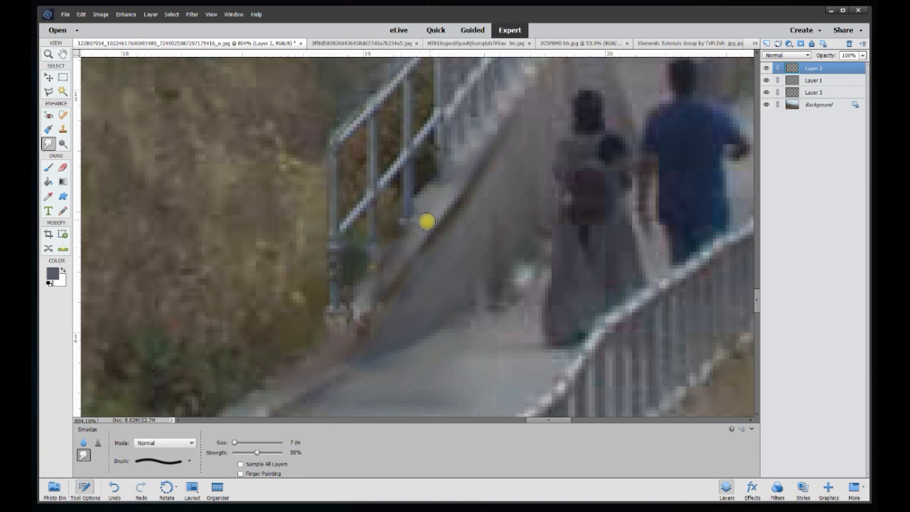
pyautogui.scroll(-4, 519, 196)
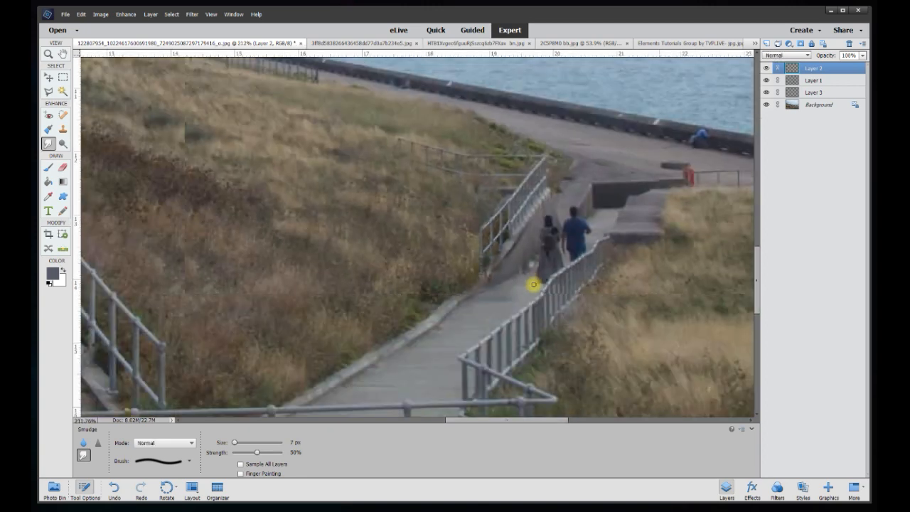
pyautogui.scroll(3, 533, 290)
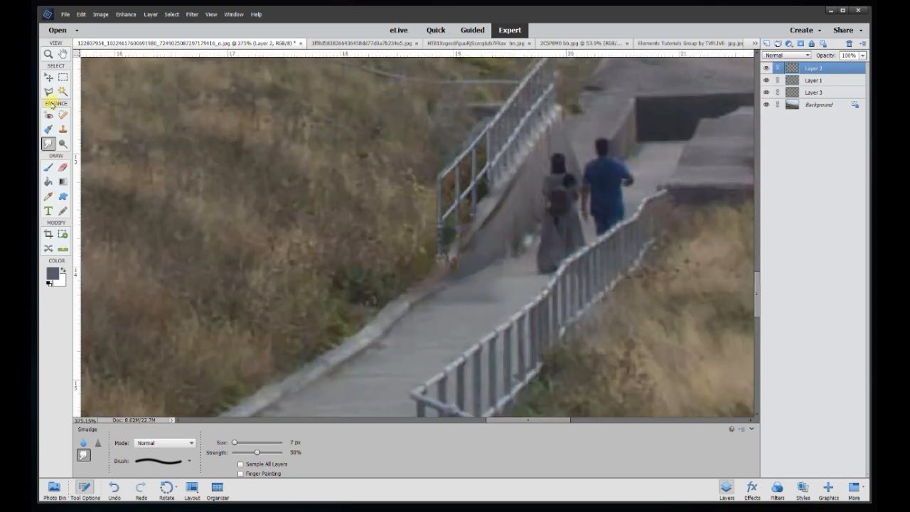
# Add a layer above the Background and paint over the couple's lower bodies with sampled path grey, using a 25 px brush at 100% opacity.
pyautogui.click(49, 76)
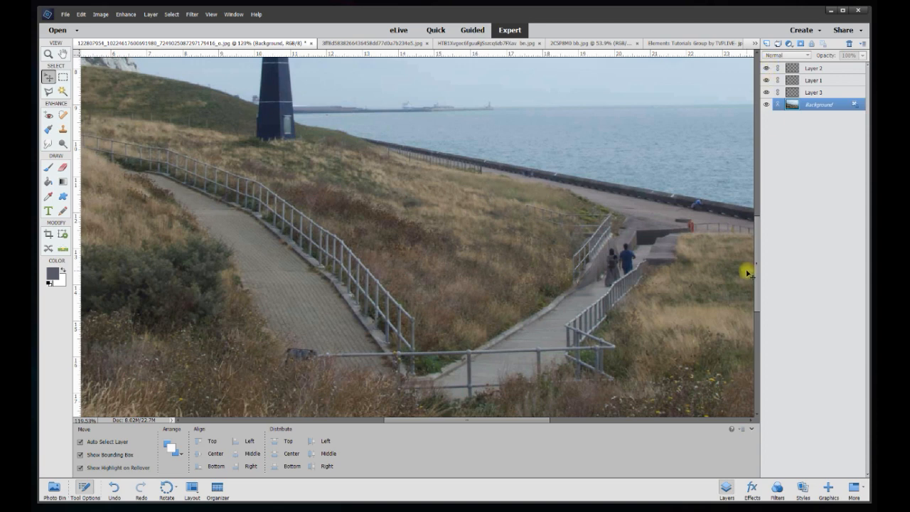
pyautogui.scroll(1, 686, 294)
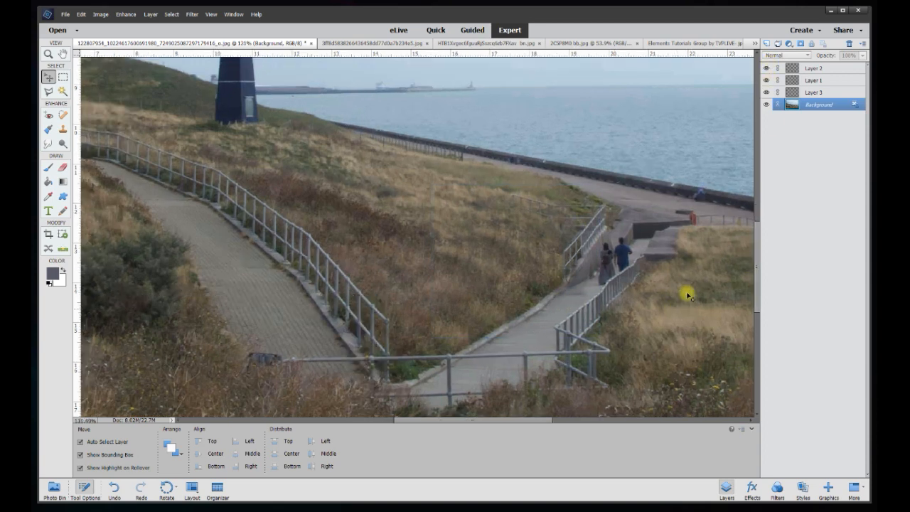
pyautogui.scroll(5, 675, 274)
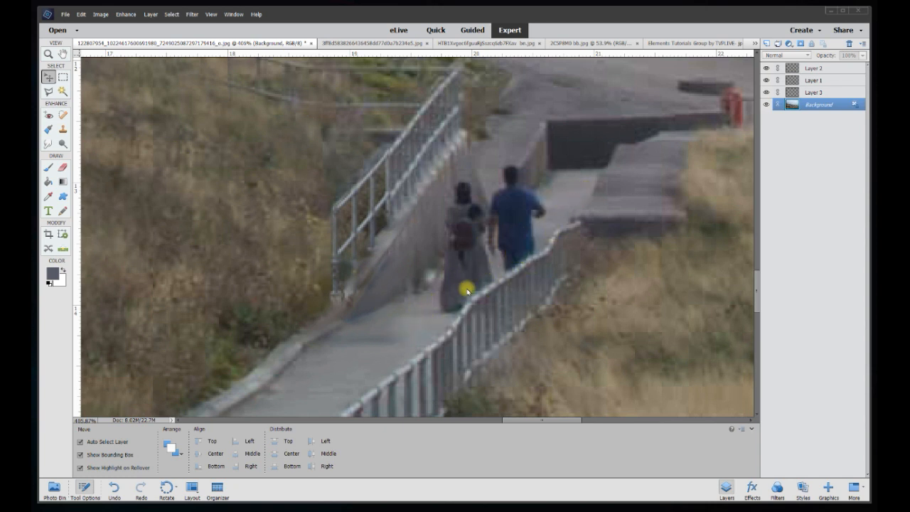
pyautogui.hotkey('ctrl', 'shift', 'alt', 'n')
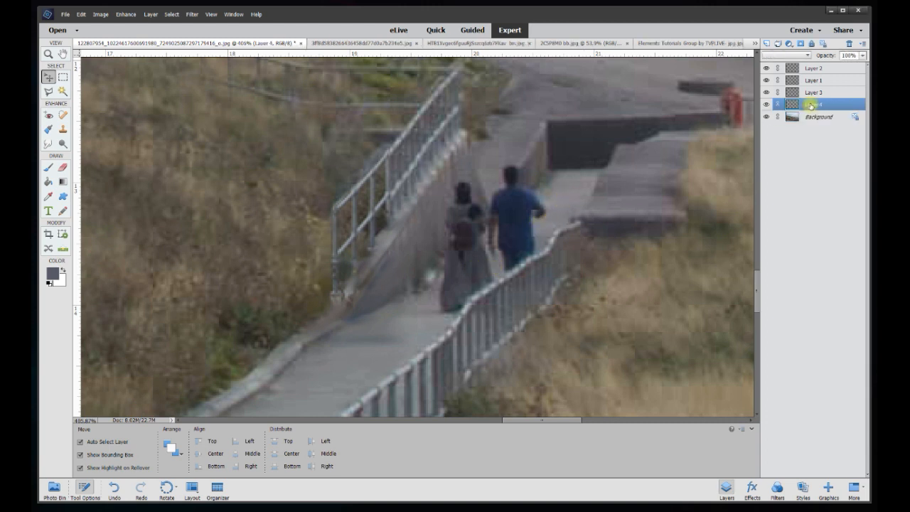
pyautogui.click(48, 195)
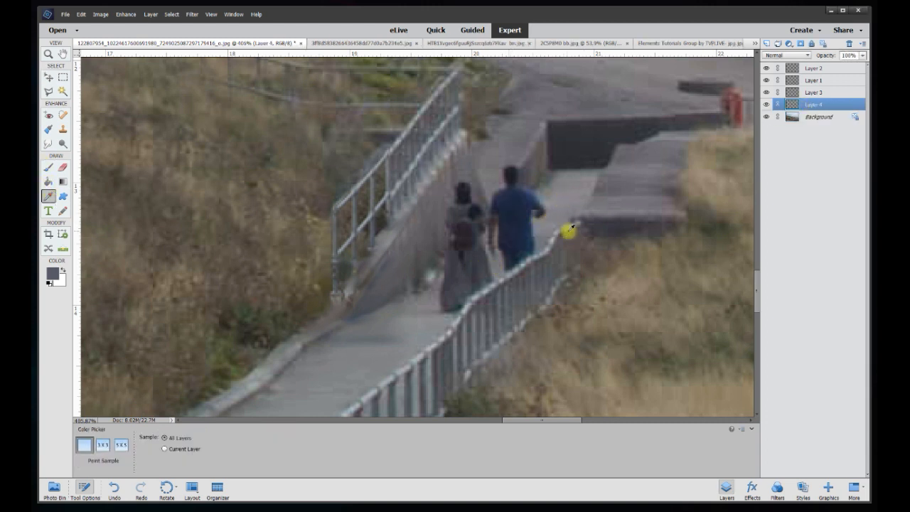
pyautogui.click(541, 241)
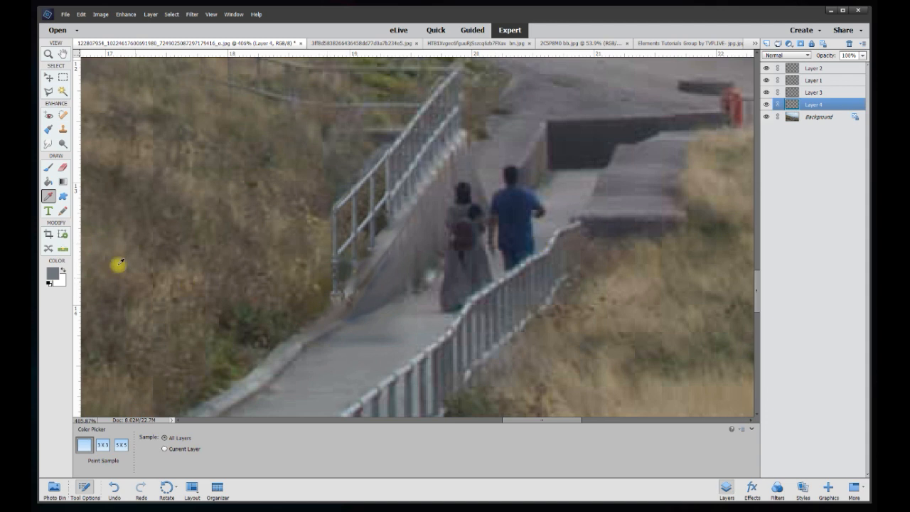
pyautogui.click(48, 166)
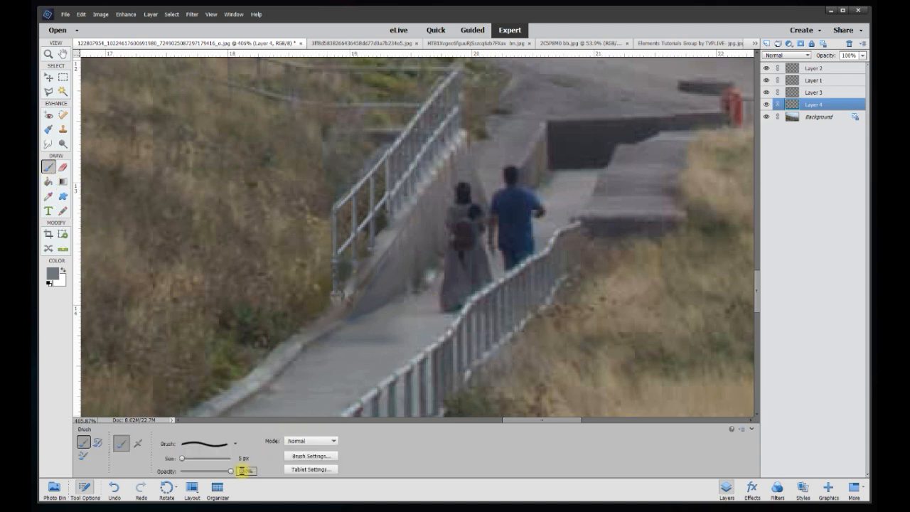
pyautogui.write('25')
pyautogui.press('Return')
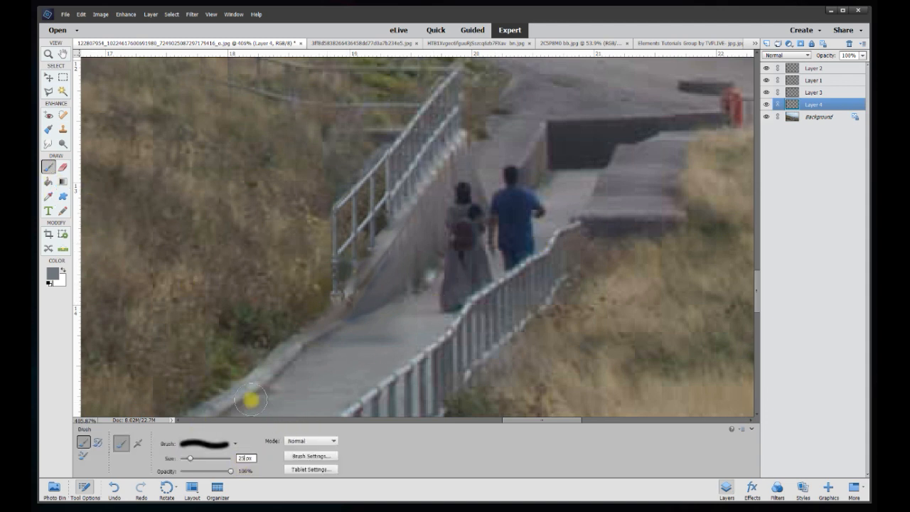
pyautogui.moveTo(536, 257)
pyautogui.mouseDown()
pyautogui.moveTo(538, 221)
pyautogui.moveTo(518, 233)
pyautogui.moveTo(522, 225)
pyautogui.moveTo(427, 304)
pyautogui.mouseUp()
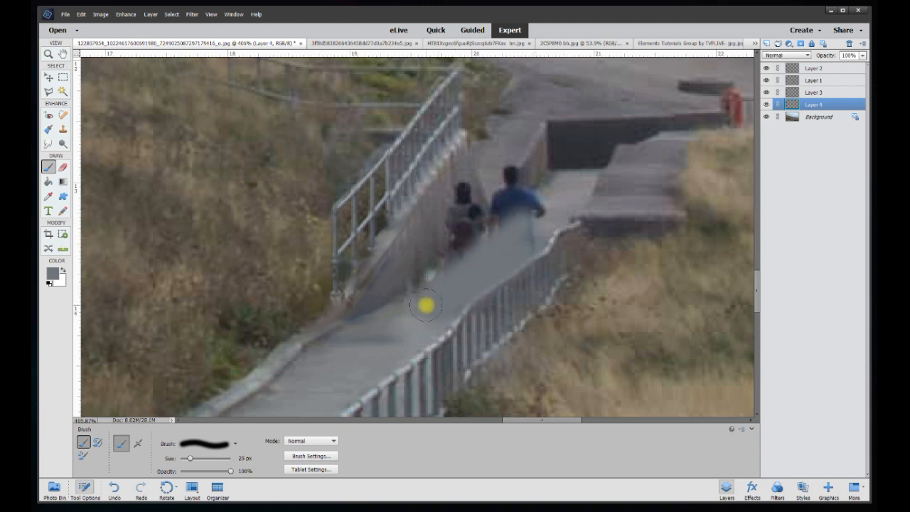
# Smudge the grey paint on Layer 4 into the surrounding path with a 15 px brush at 50% strength.
pyautogui.click(47, 144)
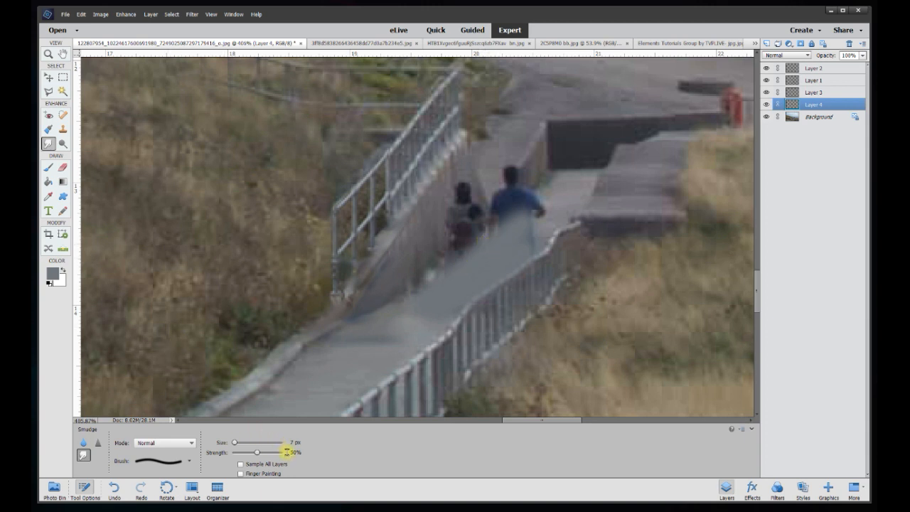
pyautogui.write('15')
pyautogui.press('Return')
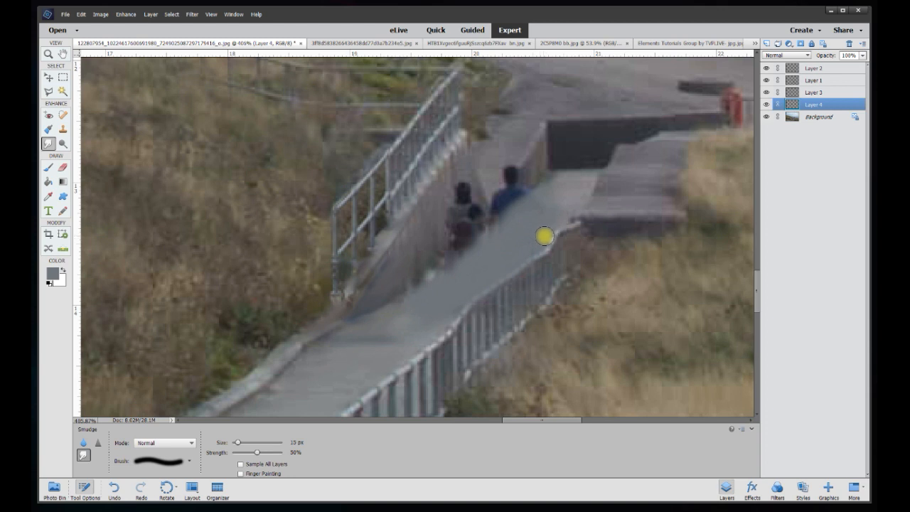
pyautogui.moveTo(546, 229)
pyautogui.mouseDown()
pyautogui.moveTo(562, 211)
pyautogui.moveTo(561, 245)
pyautogui.mouseUp()
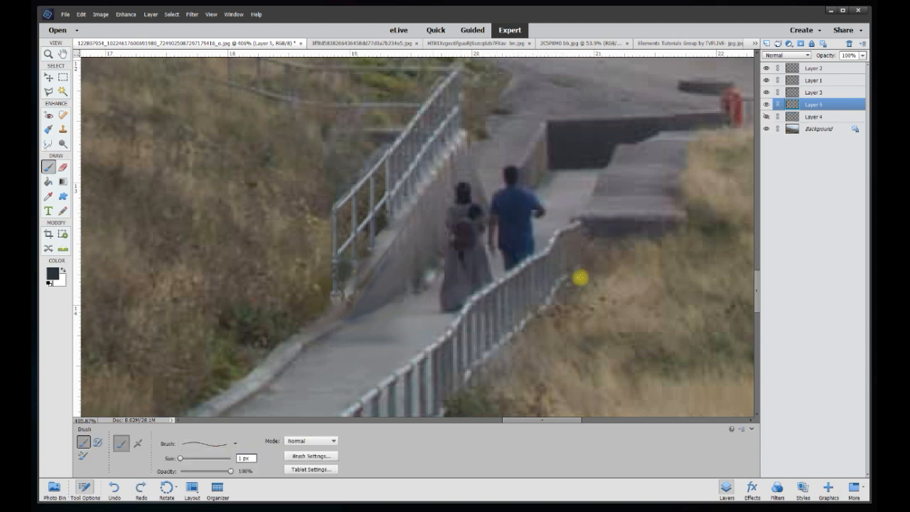
# Draw thin dark horizontal joint lines across the path on Layer 5 with a 1 px brush, and bring that layer to the top.
pyautogui.press('Return')
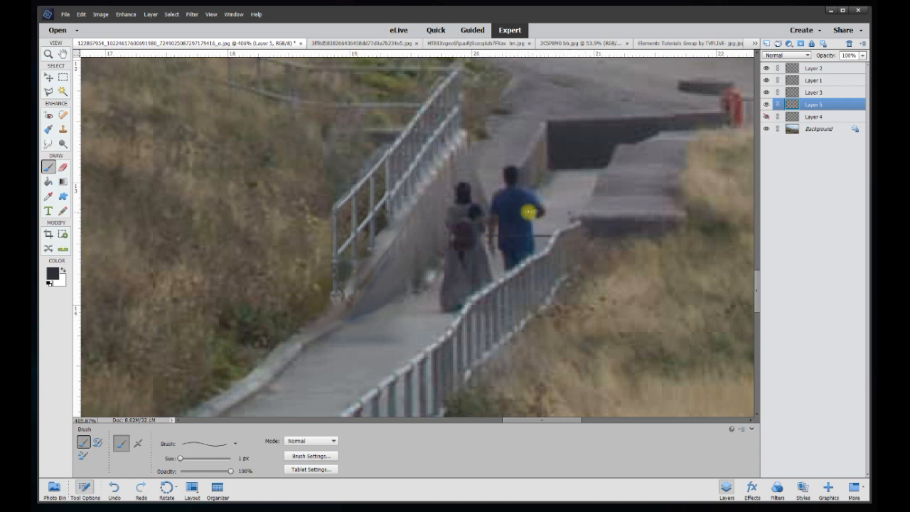
pyautogui.moveTo(543, 212); pyautogui.dragTo(569, 212)
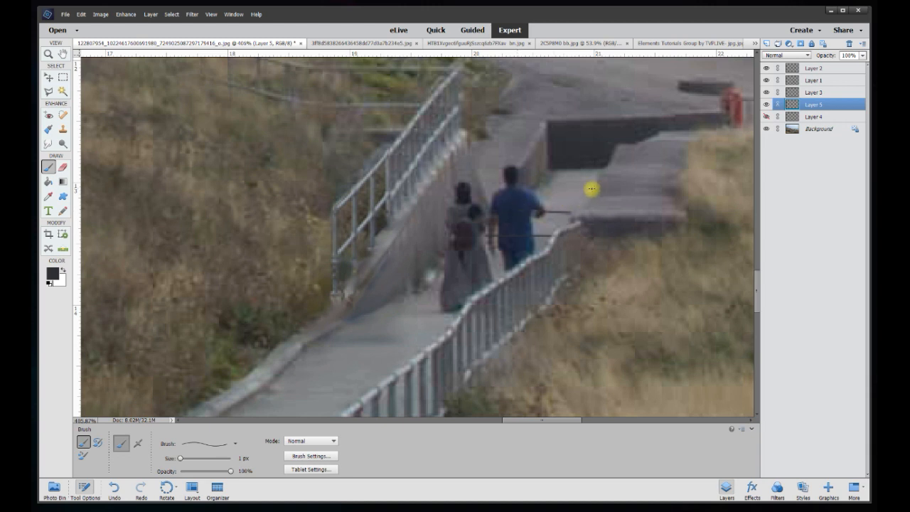
pyautogui.moveTo(532, 197)
pyautogui.mouseDown()
pyautogui.moveTo(585, 196)
pyautogui.moveTo(578, 183)
pyautogui.moveTo(543, 181)
pyautogui.mouseUp()
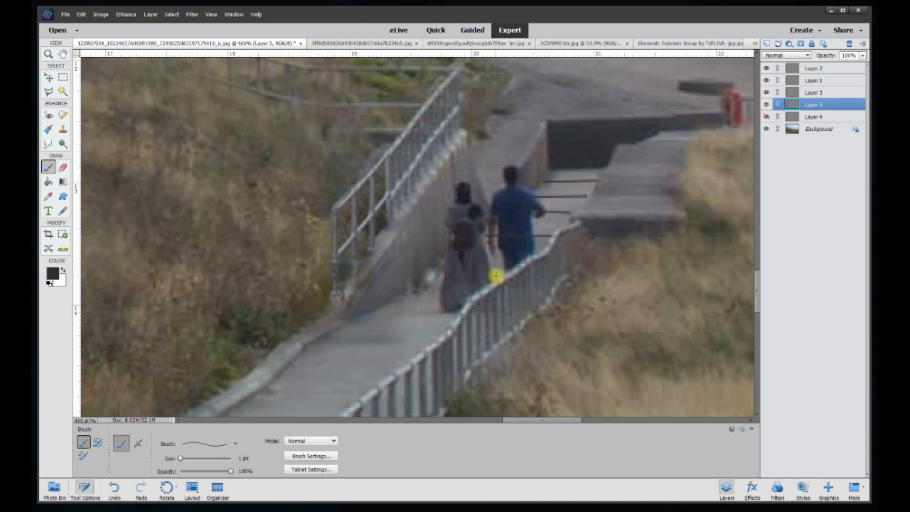
pyautogui.moveTo(441, 275); pyautogui.dragTo(499, 274)
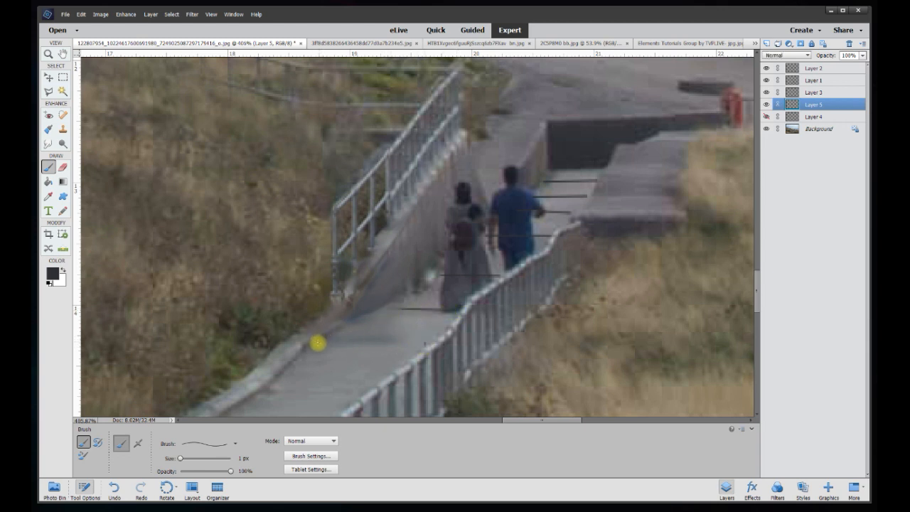
pyautogui.hotkey('ctrl', 'shift', ']')
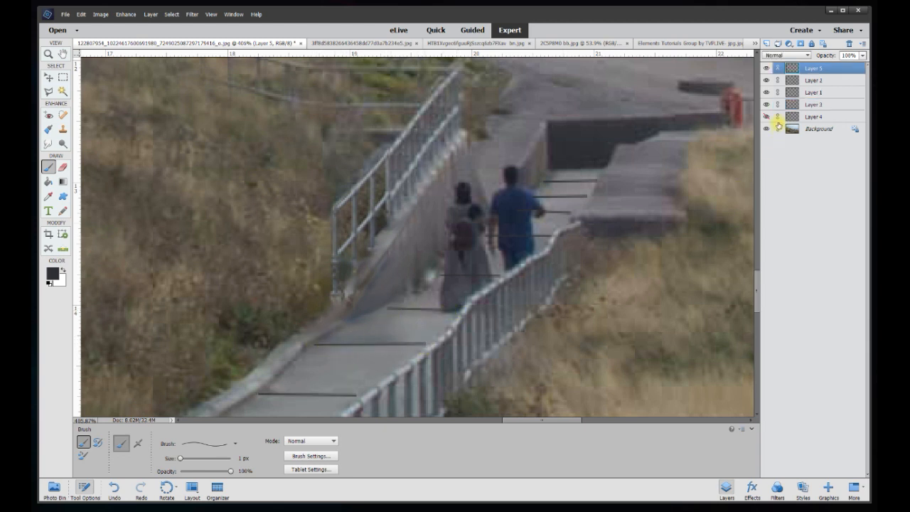
# Show Layer 4 again and lower the opacity of Layer 5 to soften the joint lines.
pyautogui.click(767, 117)
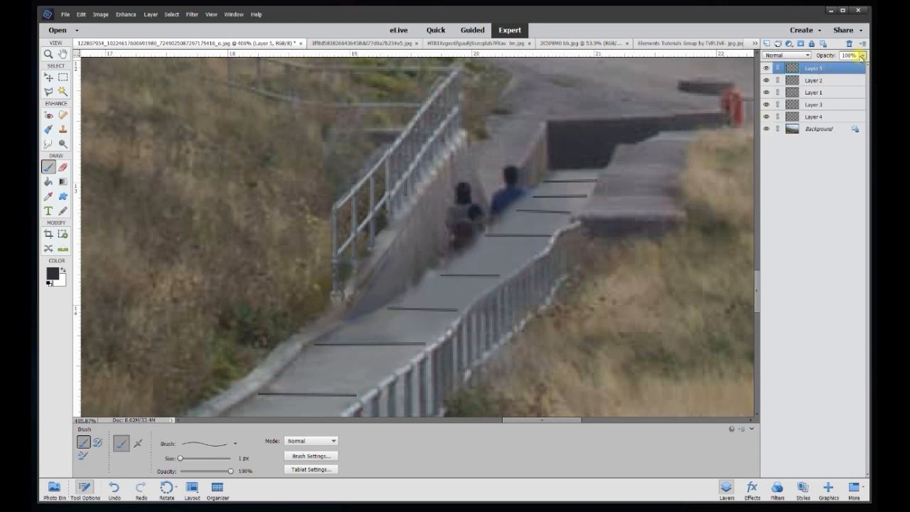
pyautogui.click(861, 55)
pyautogui.moveTo(853, 66); pyautogui.dragTo(839, 68)
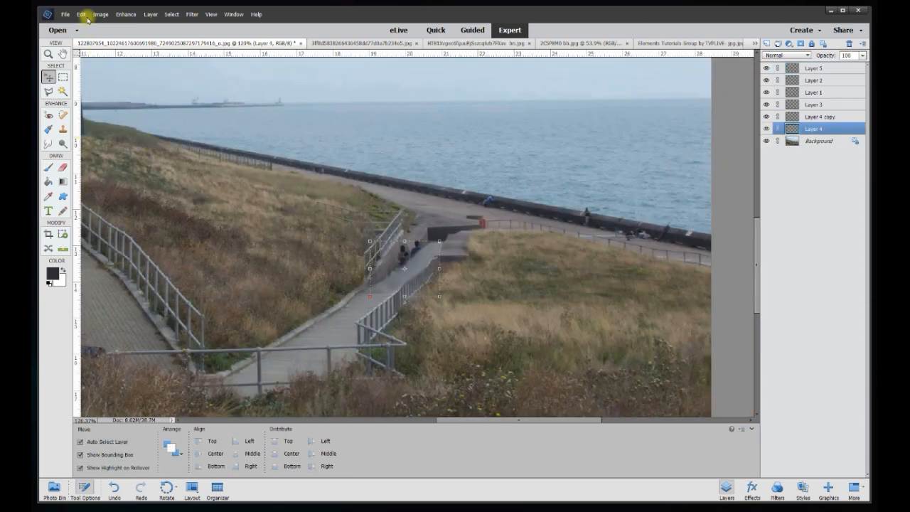
# Raise the brightness of the painted path patch on Layer 4 to 7 with a Brightness/Contrast adjustment.
pyautogui.click(125, 14)
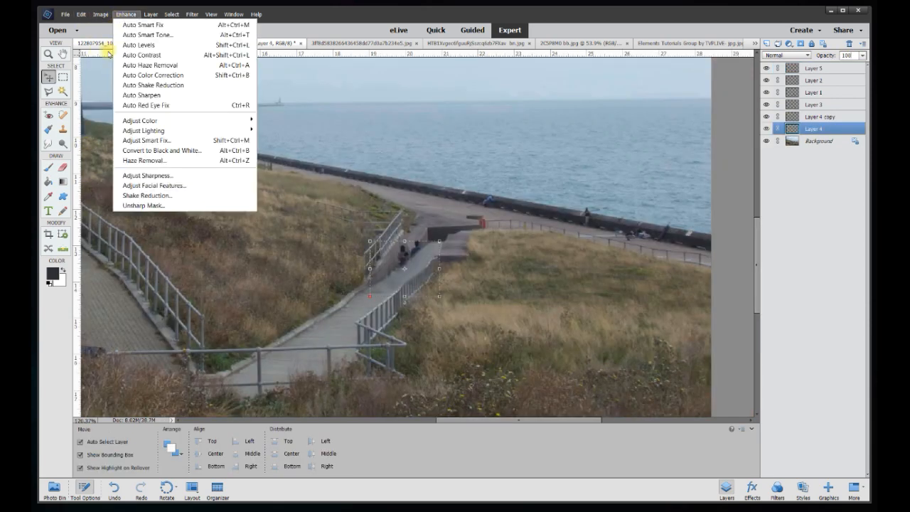
pyautogui.moveTo(142, 130)
pyautogui.click(275, 141)
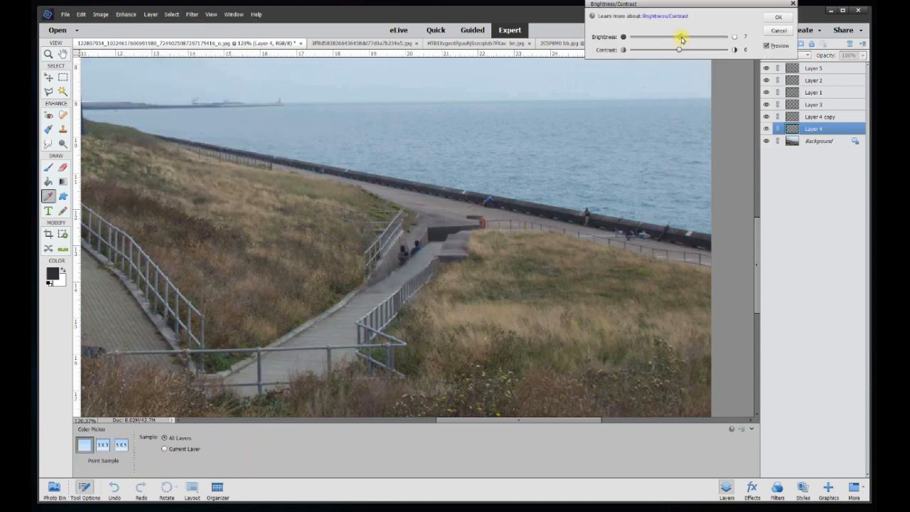
pyautogui.click(779, 17)
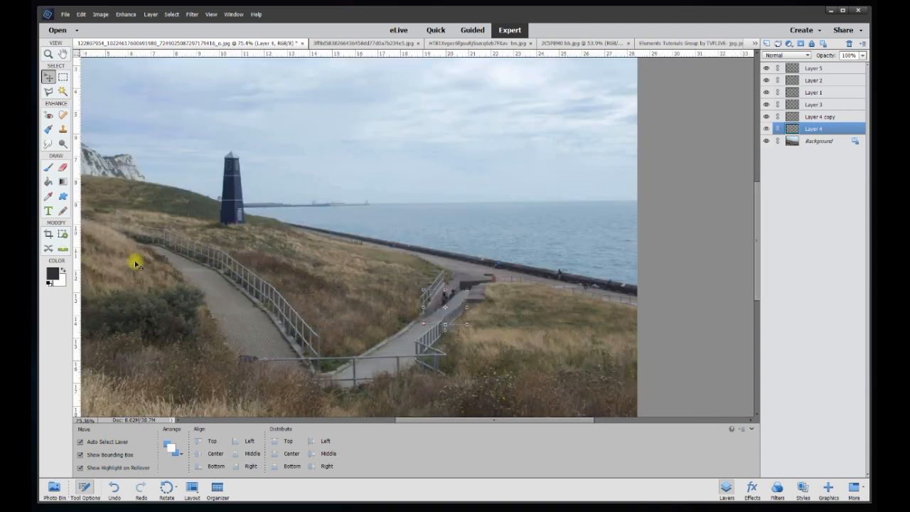
# Duplicate the Background layer as a working copy and hide the original.
pyautogui.scroll(5, 481, 312)
pyautogui.scroll(5, 455, 310)
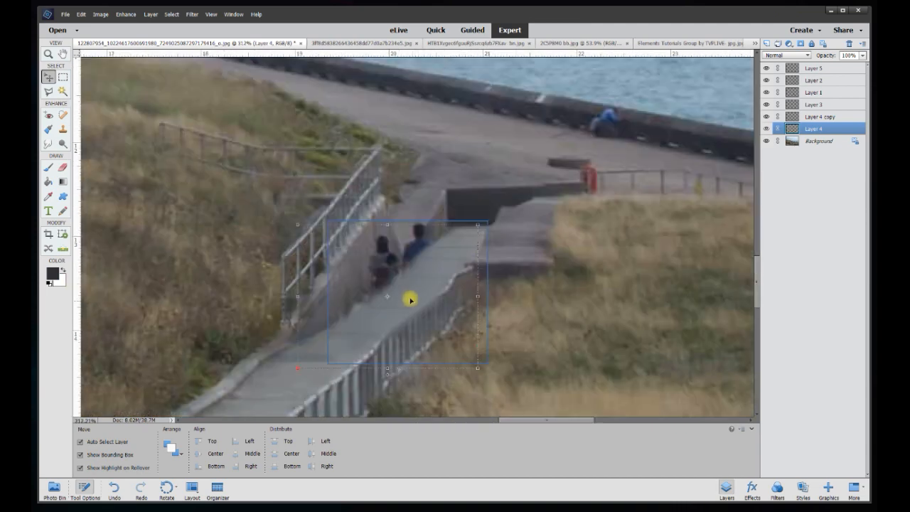
pyautogui.scroll(2, 427, 231)
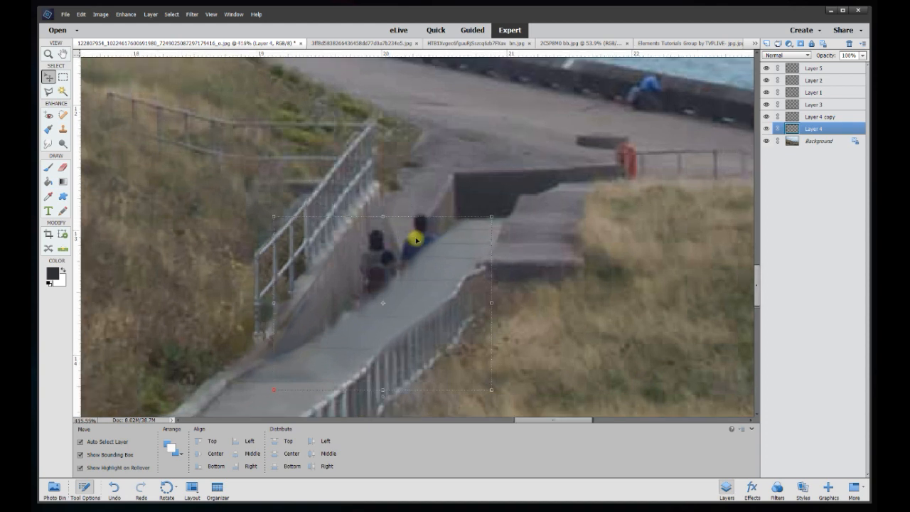
pyautogui.click(590, 204)
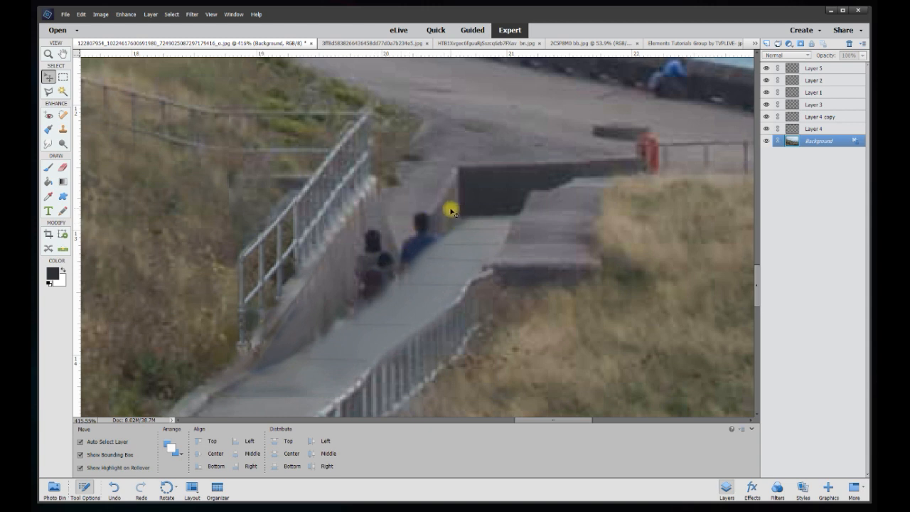
pyautogui.hotkey('ctrl', 'j')
# Smudge the concrete wall over the couple's remaining heads and upper bodies on Background copy, starting with a 15 px brush at 50% strength.
pyautogui.click(48, 144)
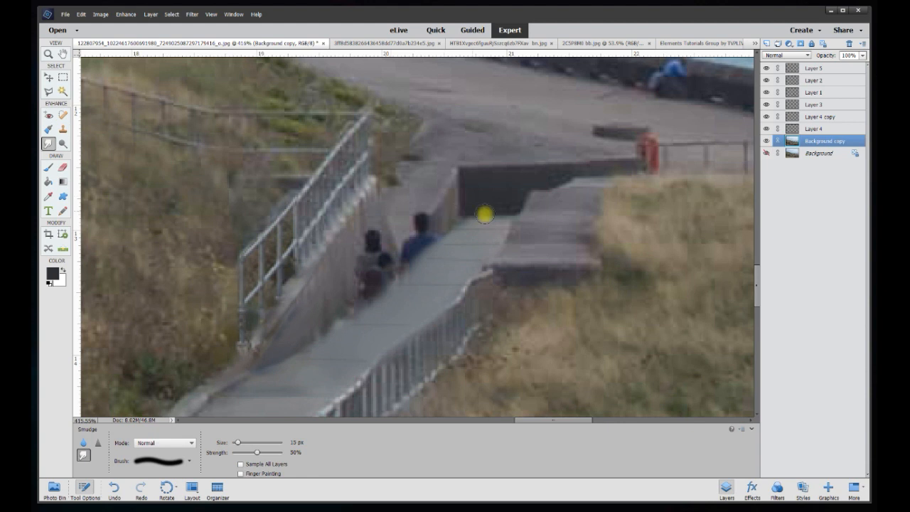
pyautogui.moveTo(438, 202); pyautogui.dragTo(400, 263)
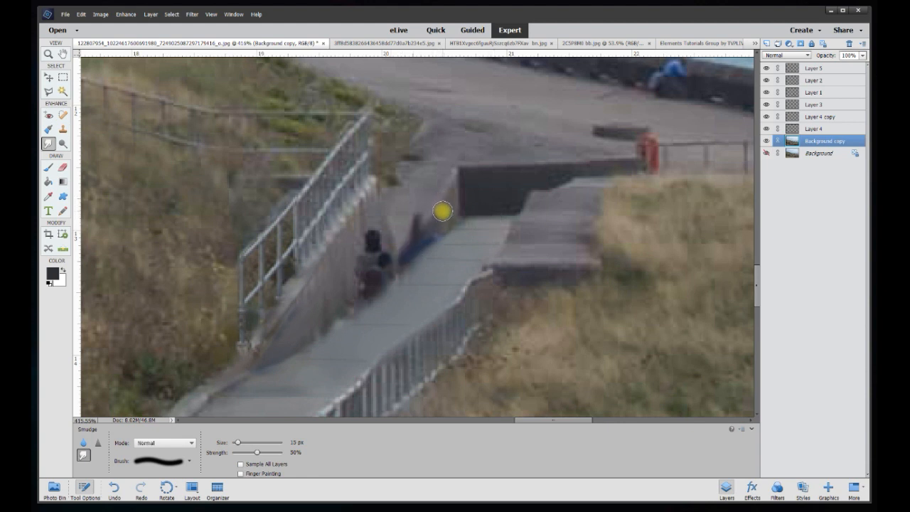
pyautogui.moveTo(436, 205); pyautogui.dragTo(405, 257)
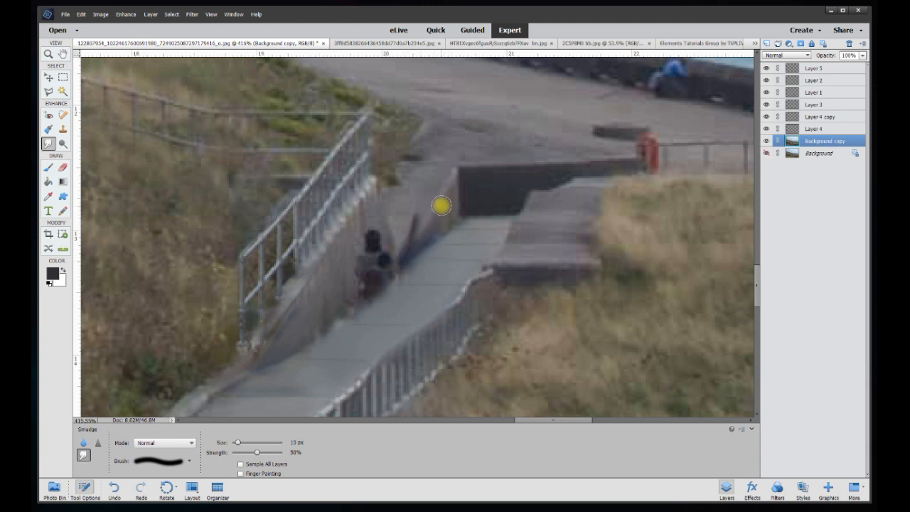
pyautogui.moveTo(437, 205); pyautogui.dragTo(408, 269)
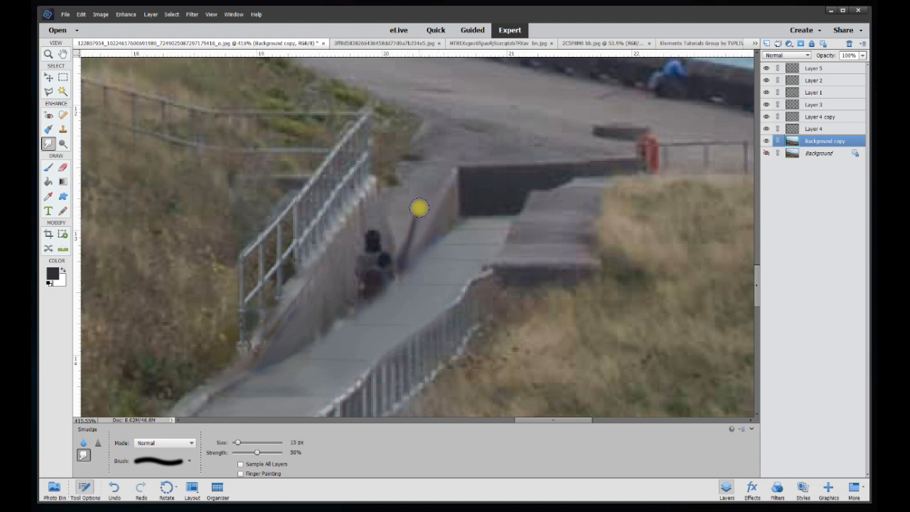
pyautogui.moveTo(401, 260)
pyautogui.mouseDown()
pyautogui.moveTo(416, 203)
pyautogui.moveTo(405, 244)
pyautogui.moveTo(412, 226)
pyautogui.mouseUp()
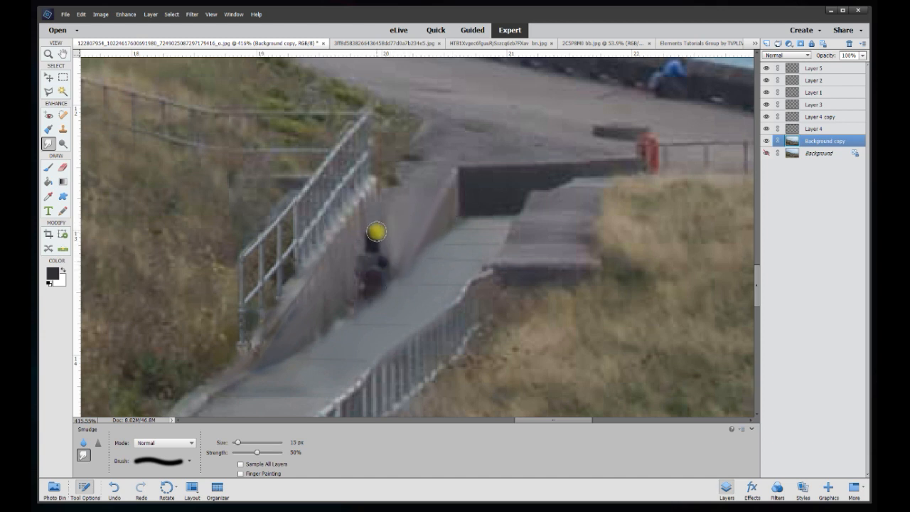
pyautogui.moveTo(371, 224)
pyautogui.mouseDown()
pyautogui.moveTo(380, 284)
pyautogui.moveTo(371, 301)
pyautogui.moveTo(370, 231)
pyautogui.moveTo(377, 278)
pyautogui.moveTo(376, 287)
pyautogui.moveTo(375, 253)
pyautogui.moveTo(360, 231)
pyautogui.moveTo(361, 299)
pyautogui.moveTo(350, 257)
pyautogui.mouseUp()
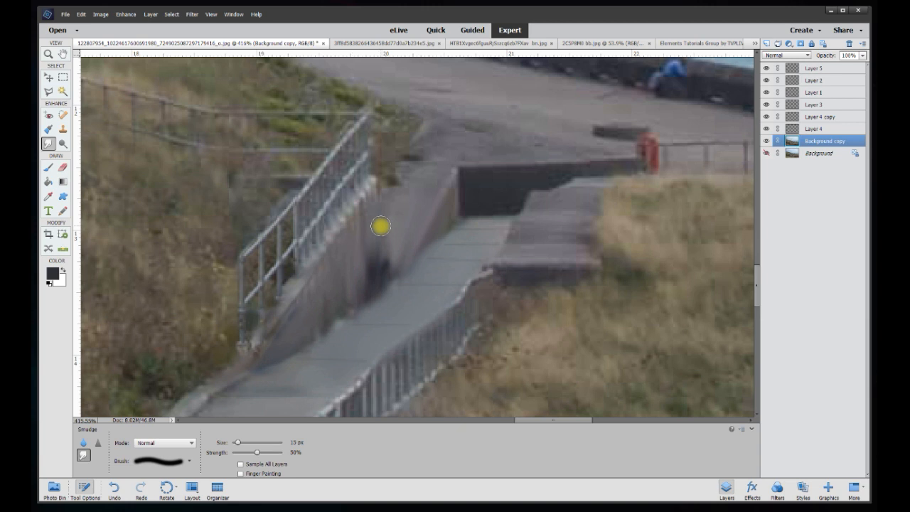
pyautogui.moveTo(375, 219)
pyautogui.mouseDown()
pyautogui.moveTo(368, 293)
pyautogui.moveTo(385, 228)
pyautogui.moveTo(374, 209)
pyautogui.moveTo(378, 287)
pyautogui.moveTo(390, 252)
pyautogui.moveTo(388, 280)
pyautogui.moveTo(375, 204)
pyautogui.moveTo(387, 201)
pyautogui.moveTo(364, 263)
pyautogui.moveTo(365, 242)
pyautogui.moveTo(364, 294)
pyautogui.mouseUp()
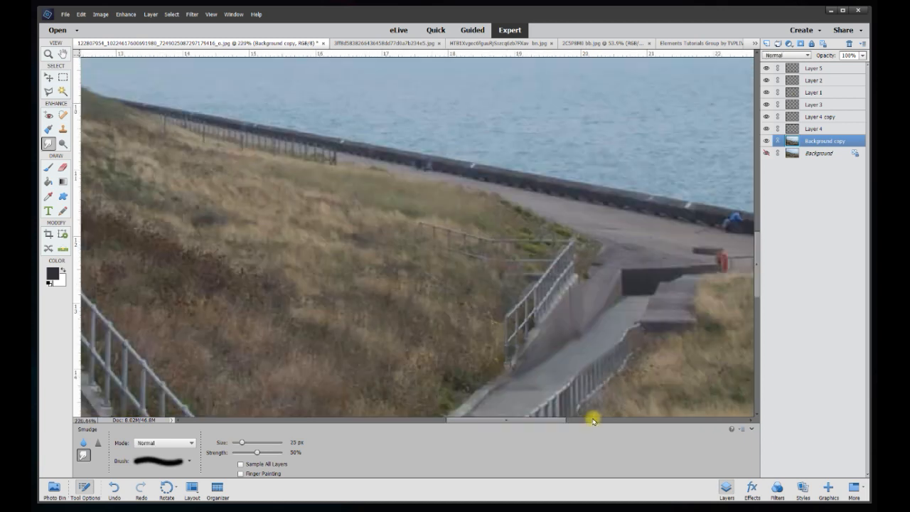
# Examine the whole photo, the lower railing and the dark object at the railing's end beside the brick path.
pyautogui.hscroll(2, 594, 403)
pyautogui.scroll(-4, 594, 390)
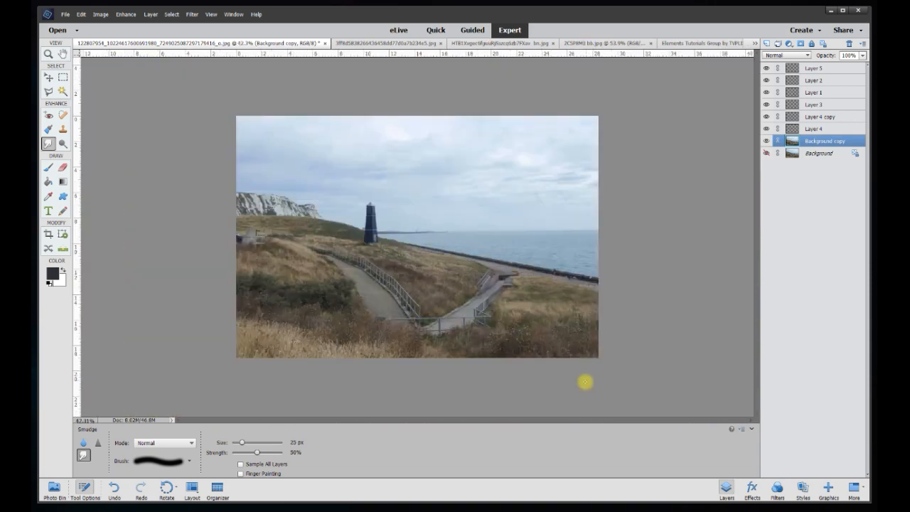
pyautogui.scroll(1, 476, 355)
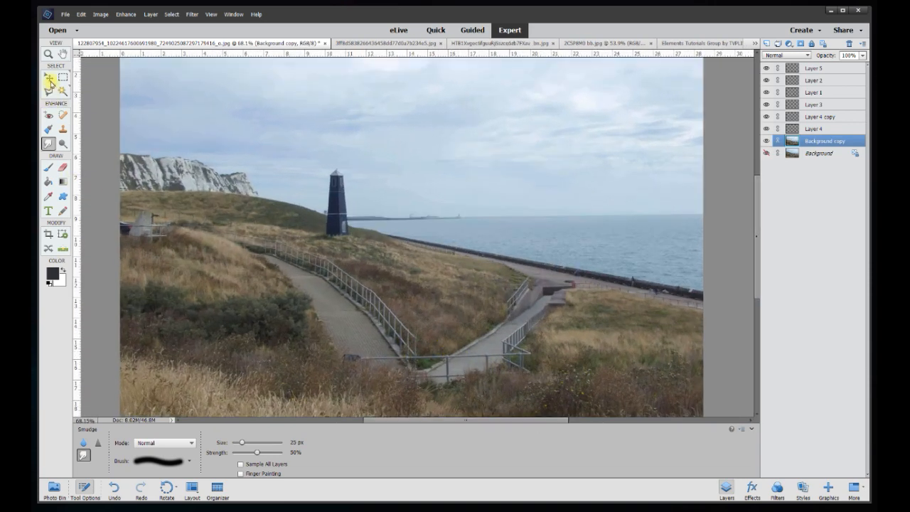
pyautogui.click(49, 79)
pyautogui.hotkey('alt', '[')
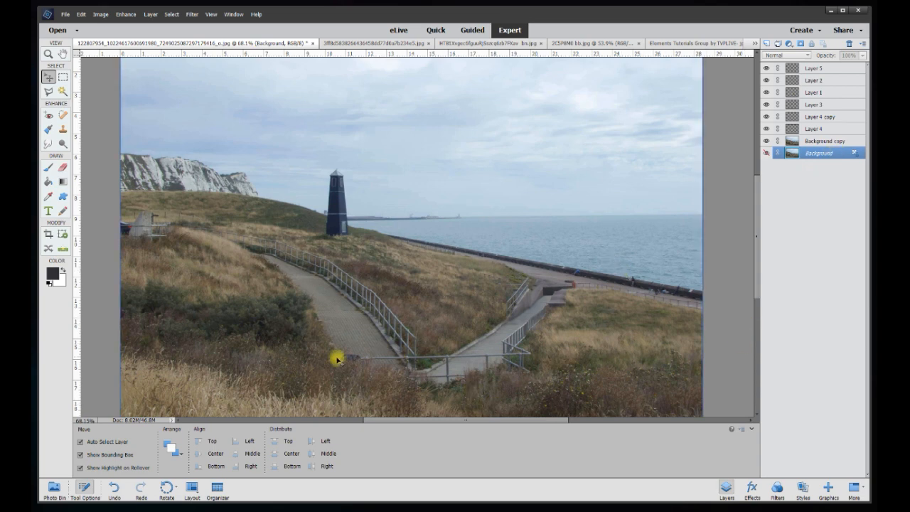
pyautogui.scroll(3, 445, 373)
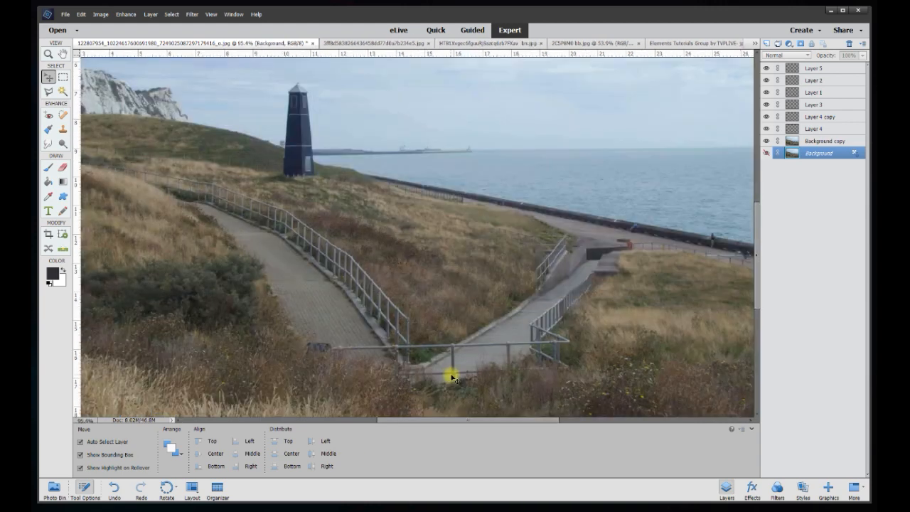
pyautogui.scroll(2, 452, 376)
pyautogui.moveTo(758, 308)
pyautogui.mouseDown()
pyautogui.moveTo(759, 331)
pyautogui.moveTo(761, 308)
pyautogui.mouseUp()
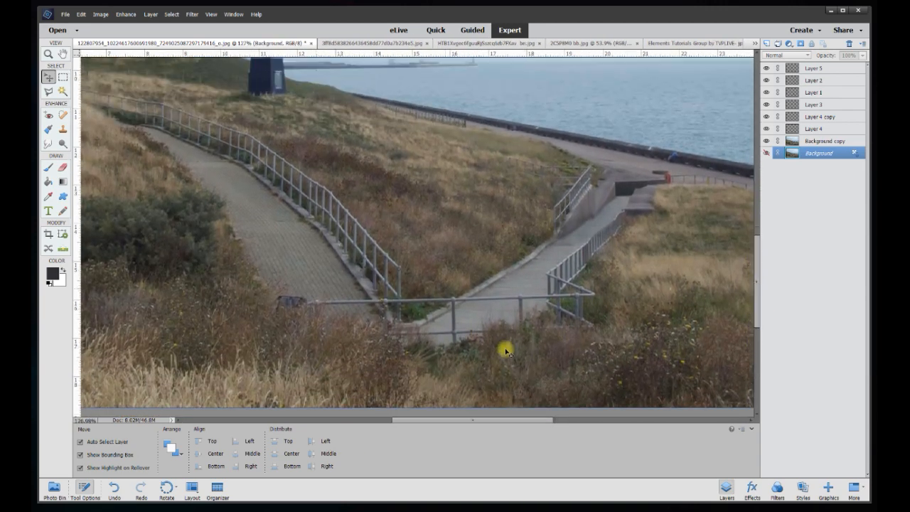
pyautogui.scroll(-1, 576, 310)
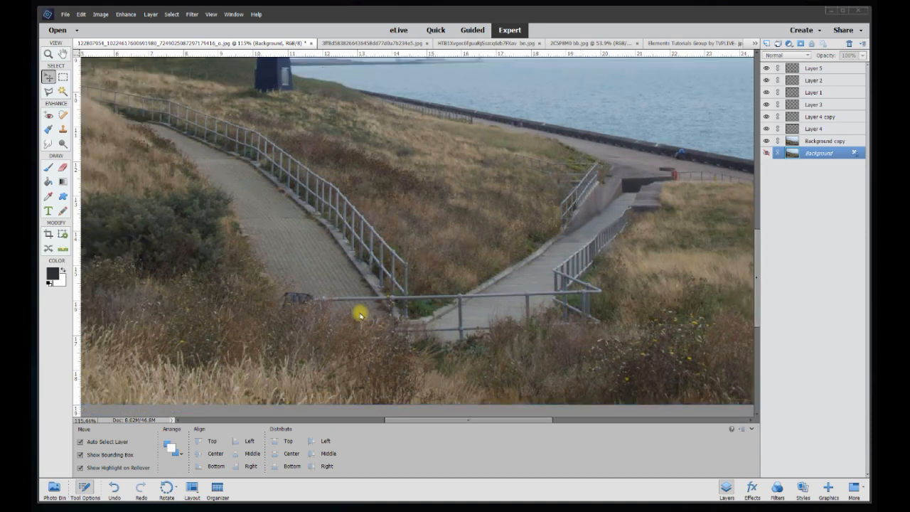
pyautogui.scroll(5, 288, 316)
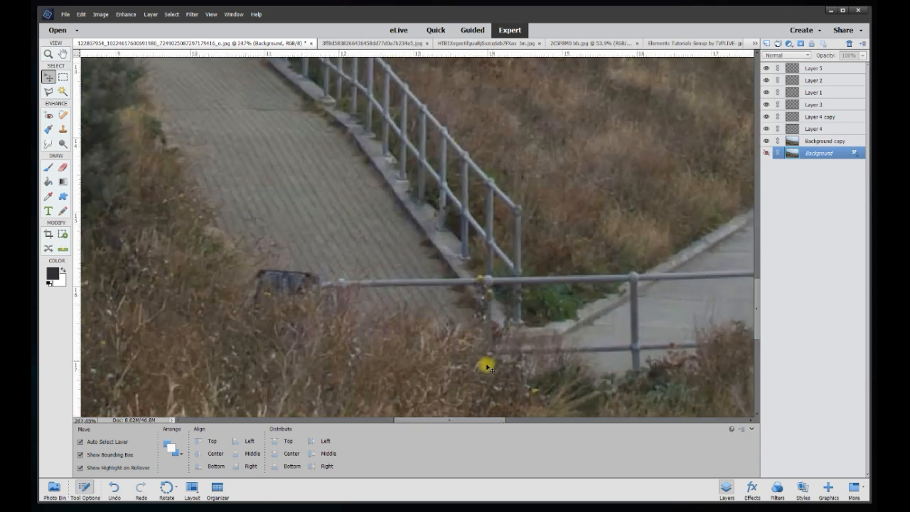
# On Background copy, outline the dry grass below the brick path with the Lasso, following its jagged upper edge under the dark object.
pyautogui.click(810, 142)
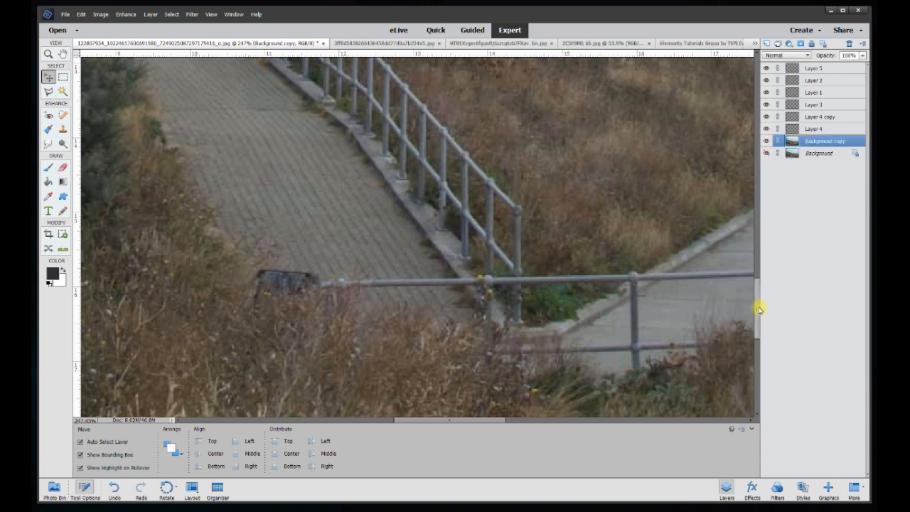
pyautogui.scroll(-3, 758, 307)
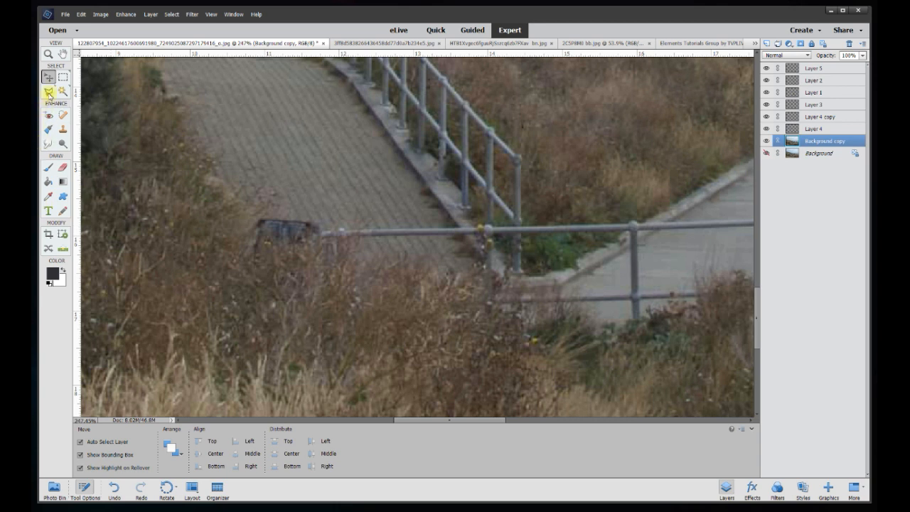
pyautogui.click(49, 93)
pyautogui.click(83, 443)
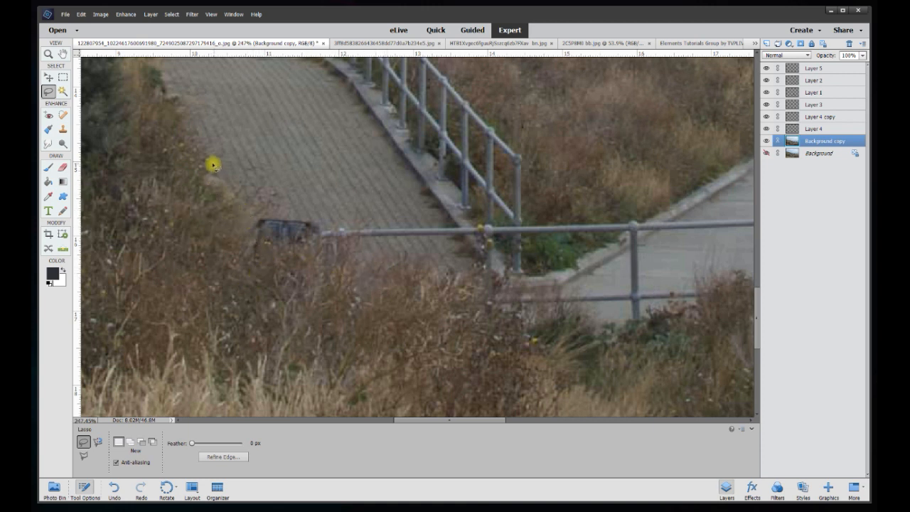
pyautogui.moveTo(202, 152); pyautogui.dragTo(232, 205)
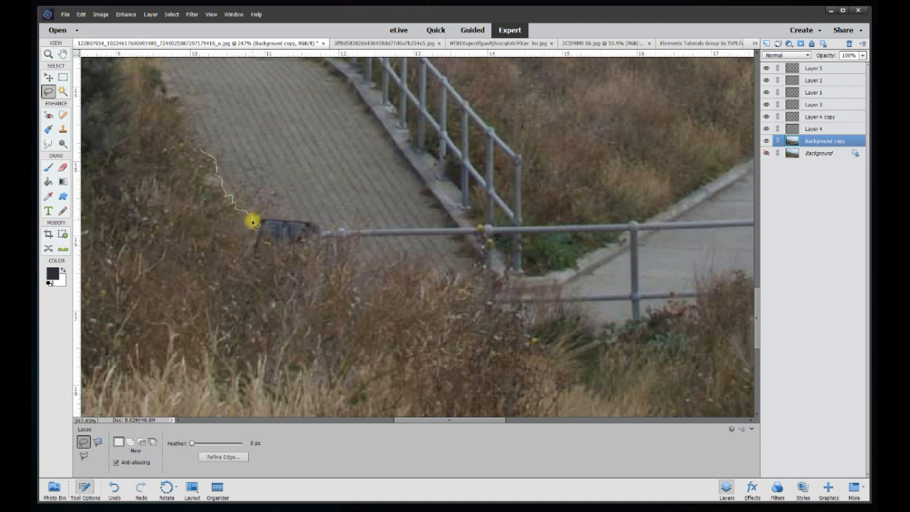
pyautogui.moveTo(257, 234); pyautogui.dragTo(254, 263)
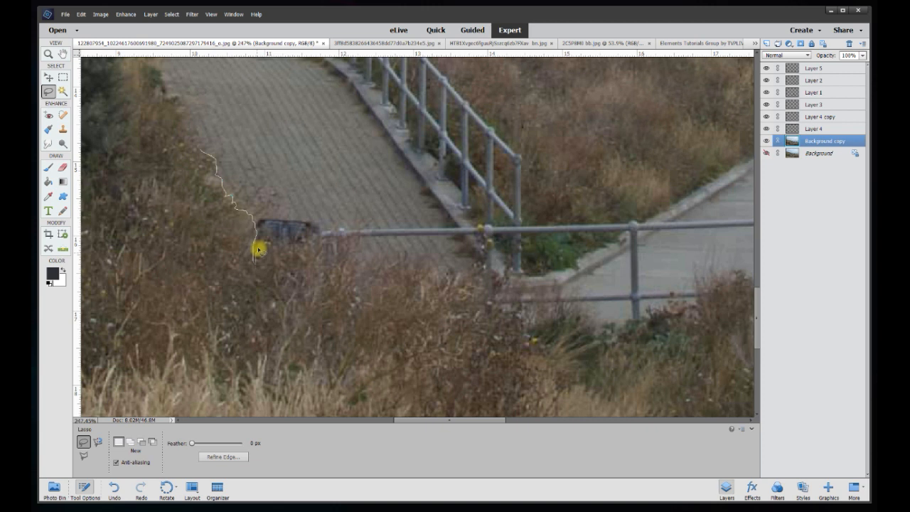
pyautogui.moveTo(259, 248); pyautogui.dragTo(260, 240)
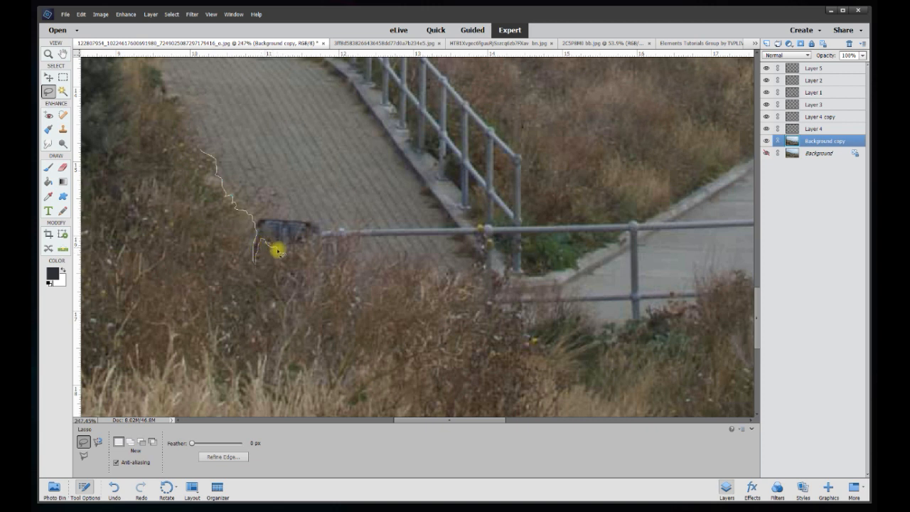
pyautogui.moveTo(292, 249); pyautogui.dragTo(303, 243)
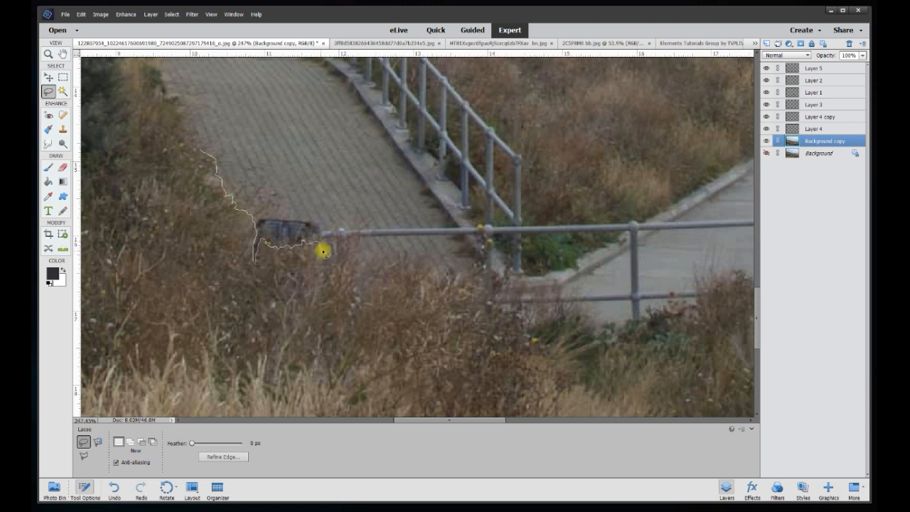
pyautogui.moveTo(337, 250)
pyautogui.mouseDown()
pyautogui.moveTo(341, 240)
pyautogui.moveTo(359, 255)
pyautogui.mouseUp()
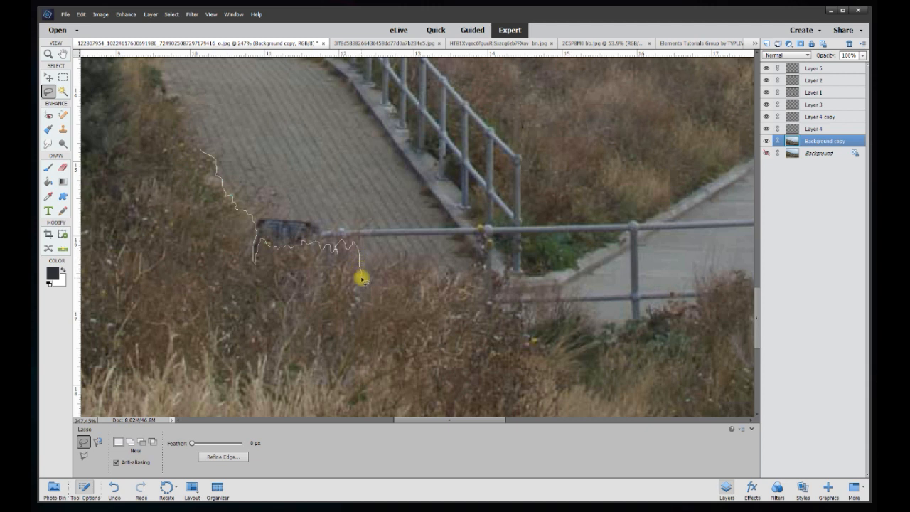
pyautogui.moveTo(364, 282)
pyautogui.mouseDown()
pyautogui.moveTo(363, 270)
pyautogui.moveTo(402, 263)
pyautogui.mouseUp()
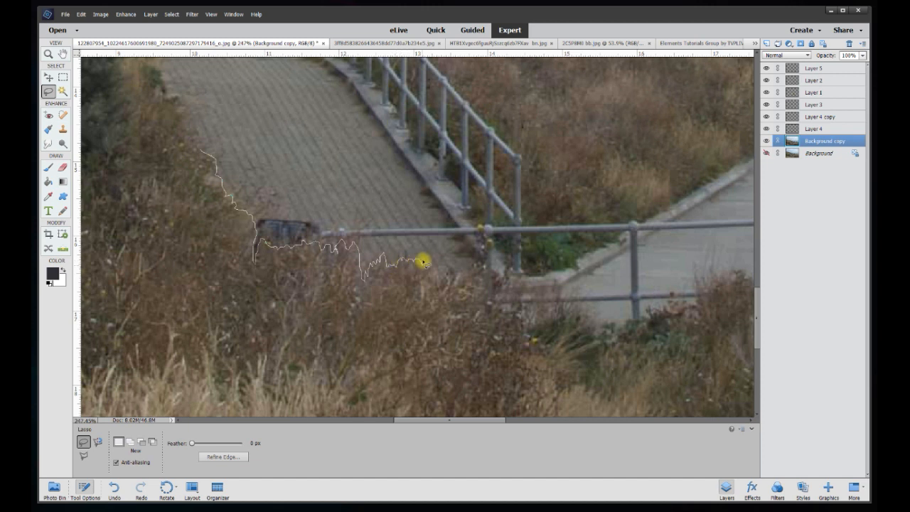
pyautogui.moveTo(429, 257); pyautogui.dragTo(436, 266)
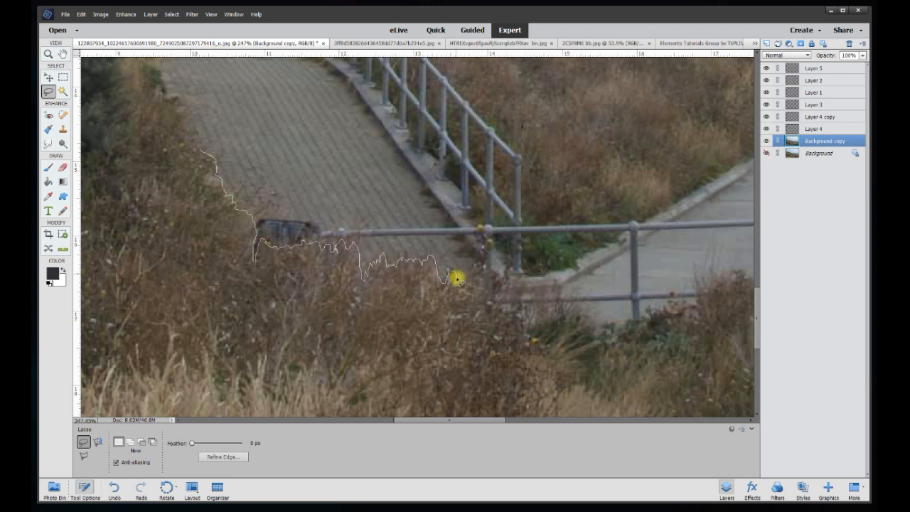
pyautogui.moveTo(463, 279); pyautogui.dragTo(469, 273)
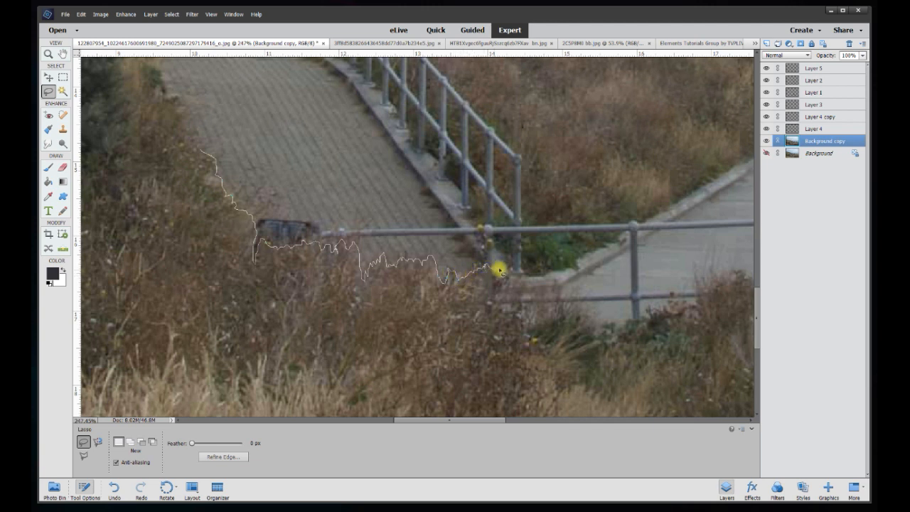
pyautogui.moveTo(508, 269)
pyautogui.mouseDown()
pyautogui.moveTo(530, 344)
pyautogui.moveTo(530, 403)
pyautogui.moveTo(521, 412)
pyautogui.moveTo(152, 407)
pyautogui.moveTo(126, 270)
pyautogui.moveTo(135, 152)
pyautogui.mouseUp()
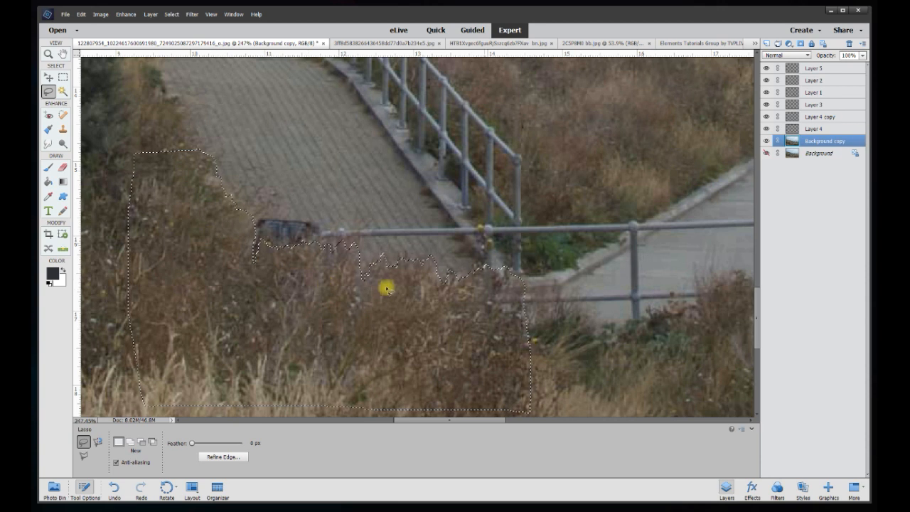
# Copy the selected grass to its own layer and isolate the cutout by hiding both background layers.
pyautogui.rightClick(351, 336)
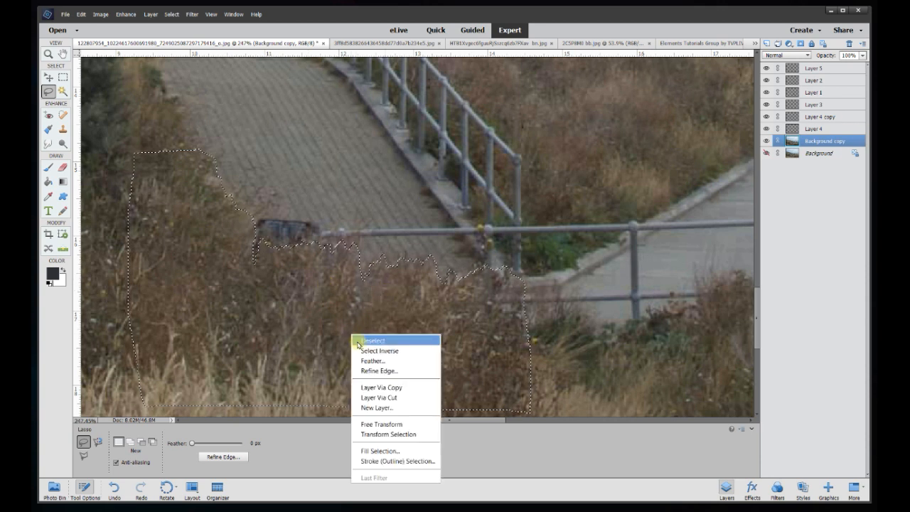
pyautogui.click(389, 385)
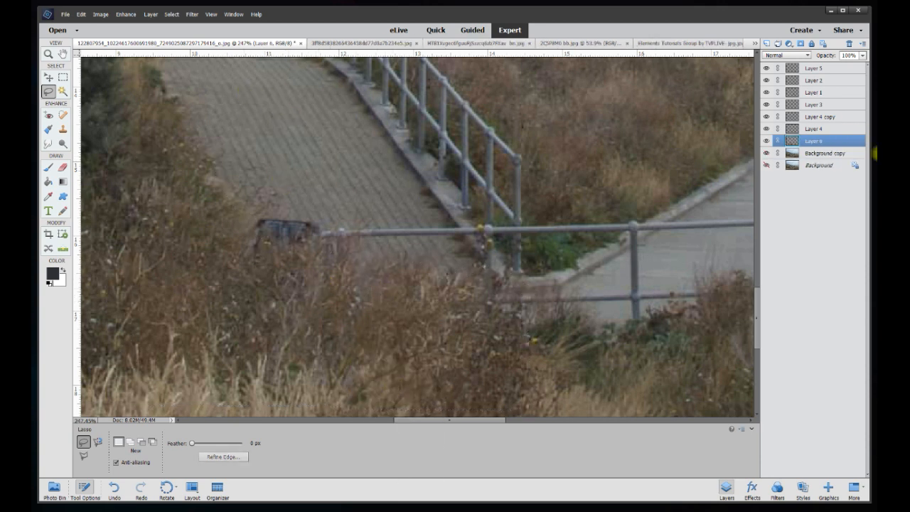
pyautogui.click(766, 153)
pyautogui.click(765, 165)
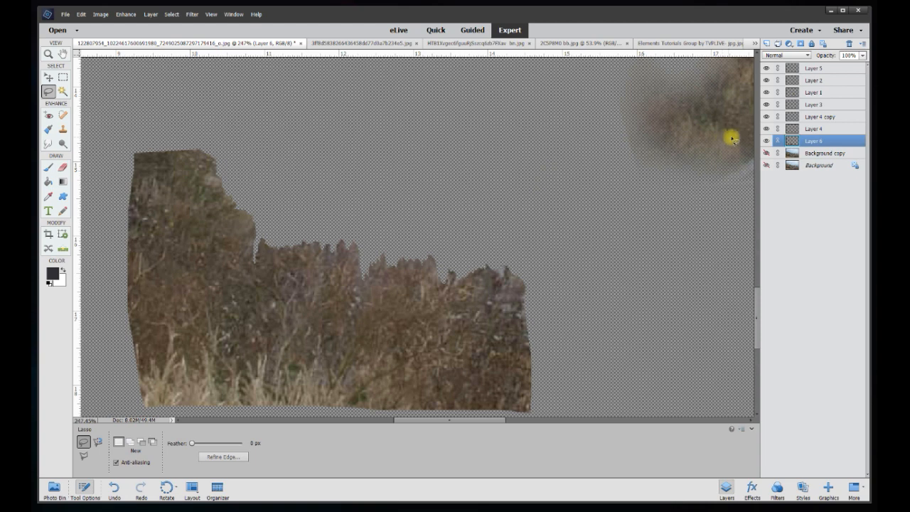
# Check the grass cutout by toggling its visibility, show Background copy again and make it the active layer.
pyautogui.click(765, 142)
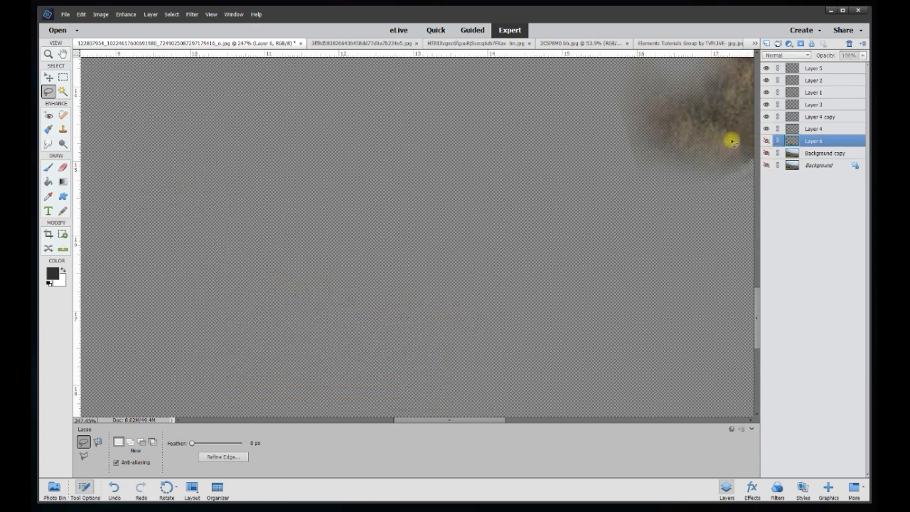
pyautogui.click(766, 153)
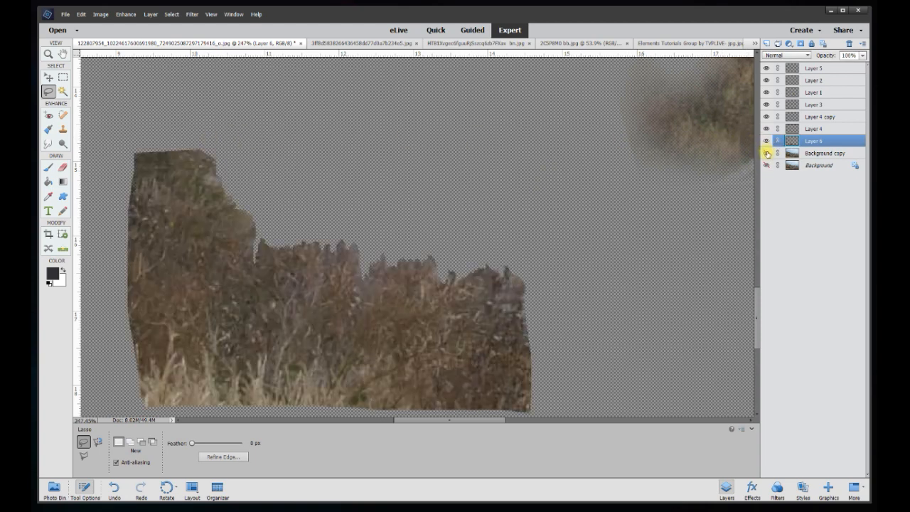
pyautogui.click(46, 76)
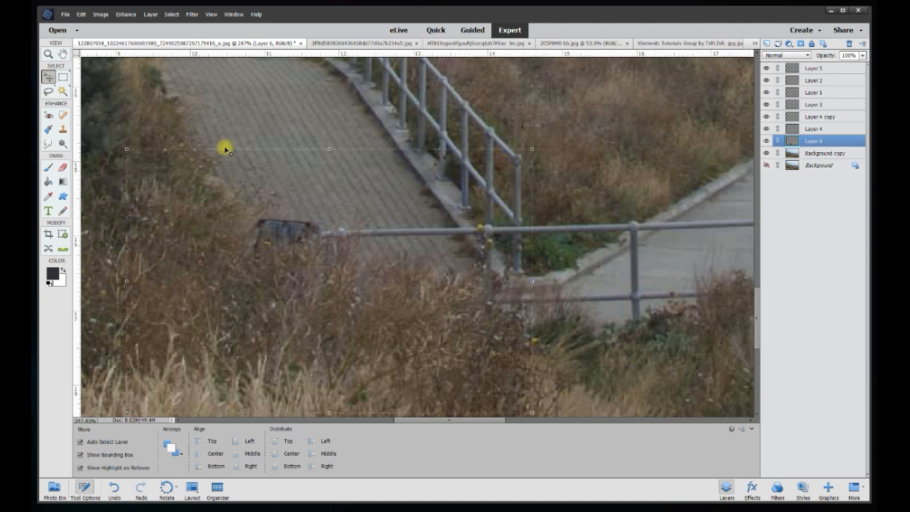
pyautogui.click(287, 126)
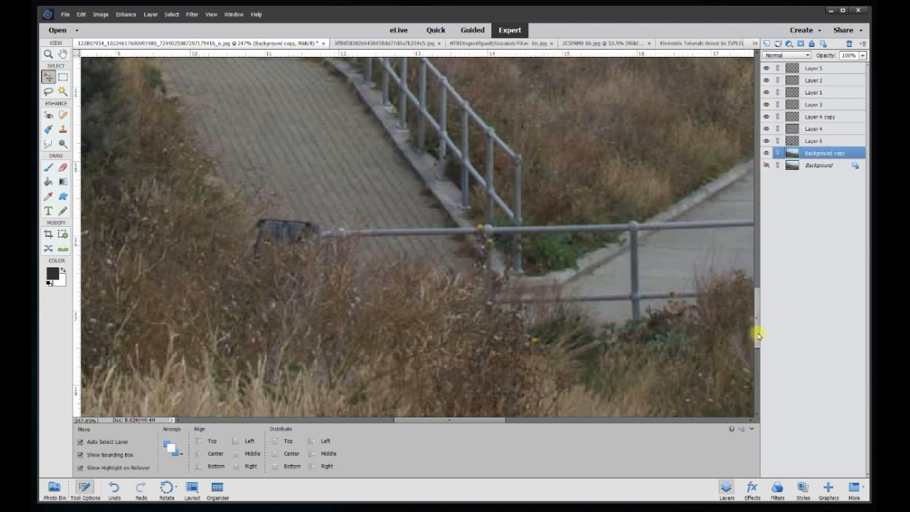
# On Background copy, outline the brick path and its kerb above the dark object with the Polygonal Lasso, from the shrubs to the railing.
pyautogui.scroll(2, 756, 328)
pyautogui.moveTo(481, 421); pyautogui.dragTo(467, 420)
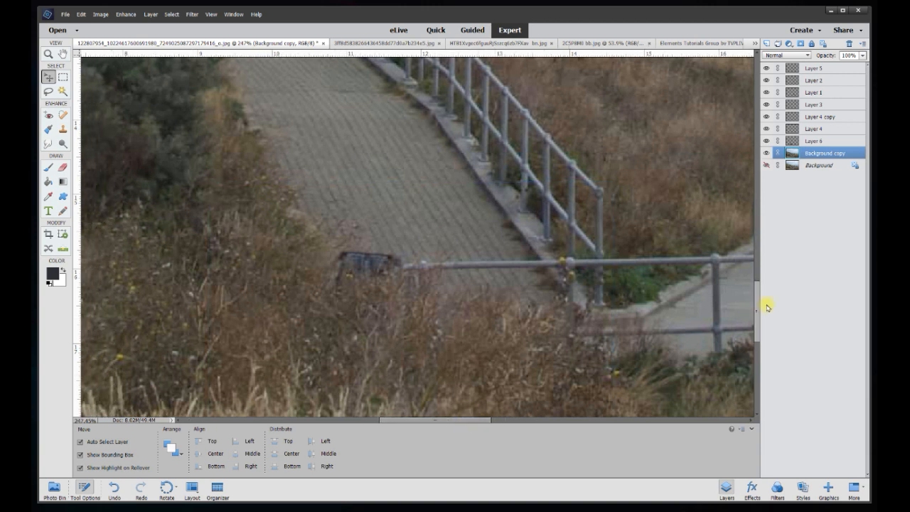
pyautogui.scroll(3, 756, 305)
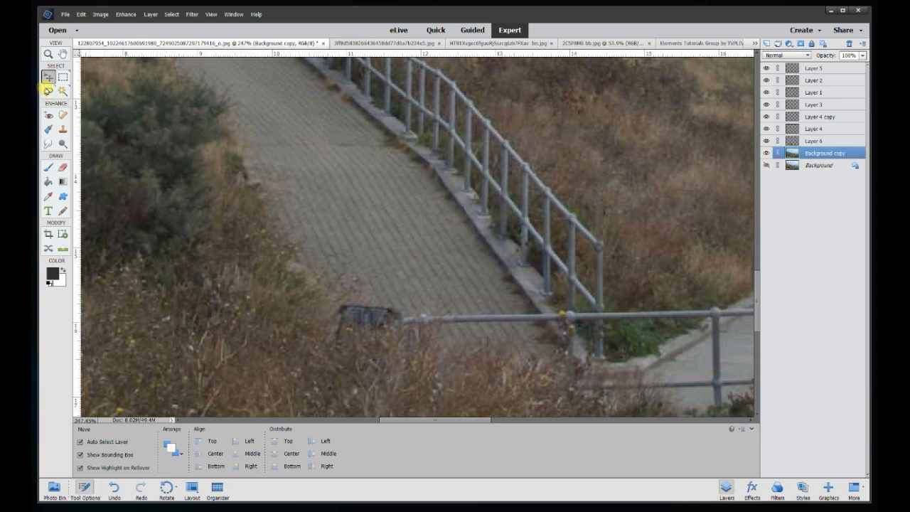
pyautogui.click(48, 93)
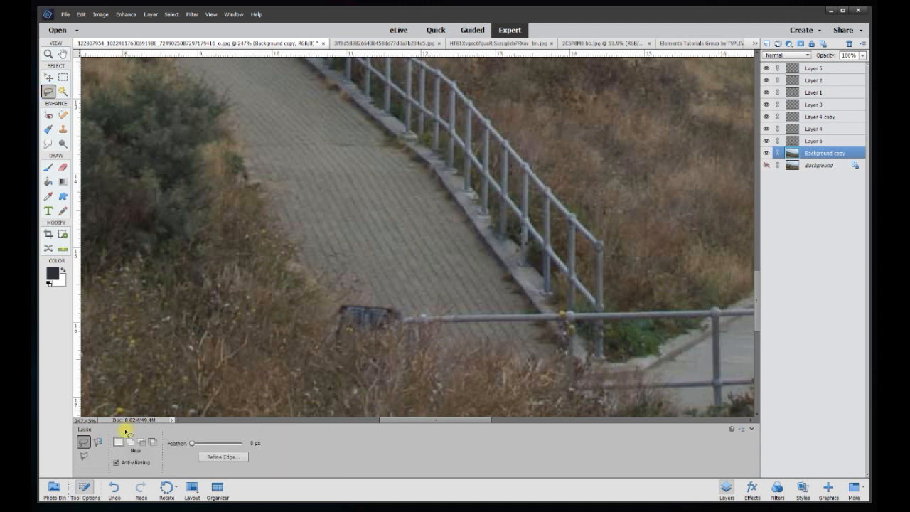
pyautogui.click(84, 456)
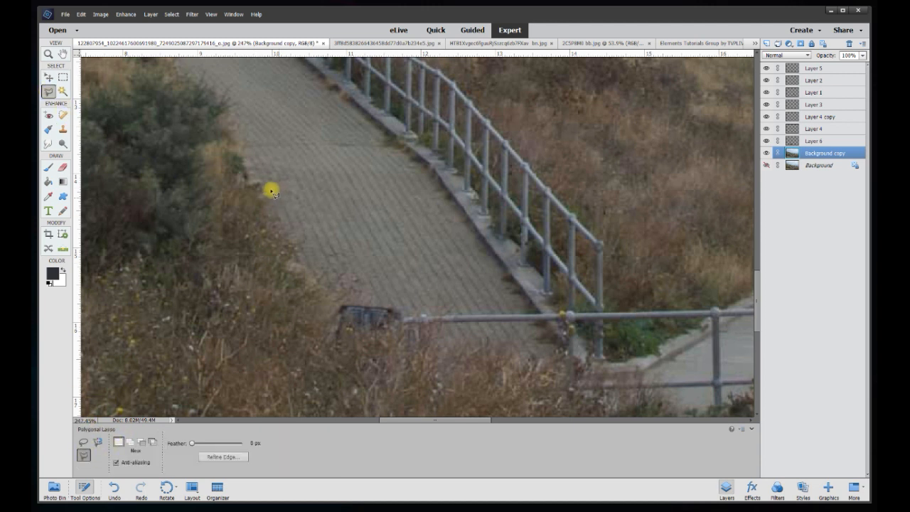
pyautogui.click(196, 140)
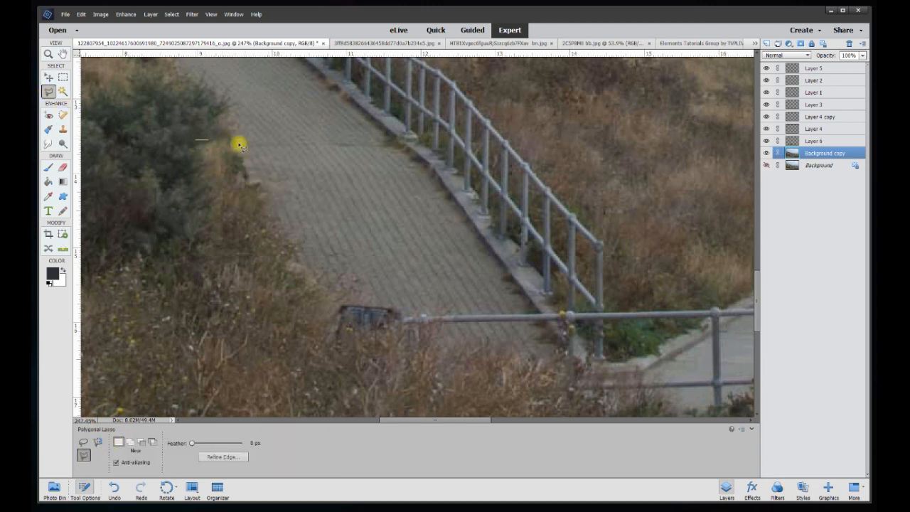
pyautogui.click(419, 140)
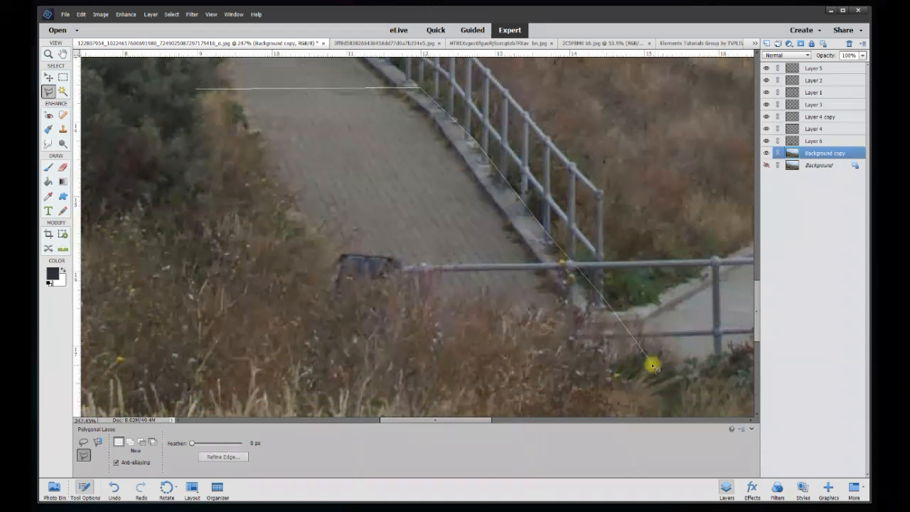
pyautogui.click(601, 294)
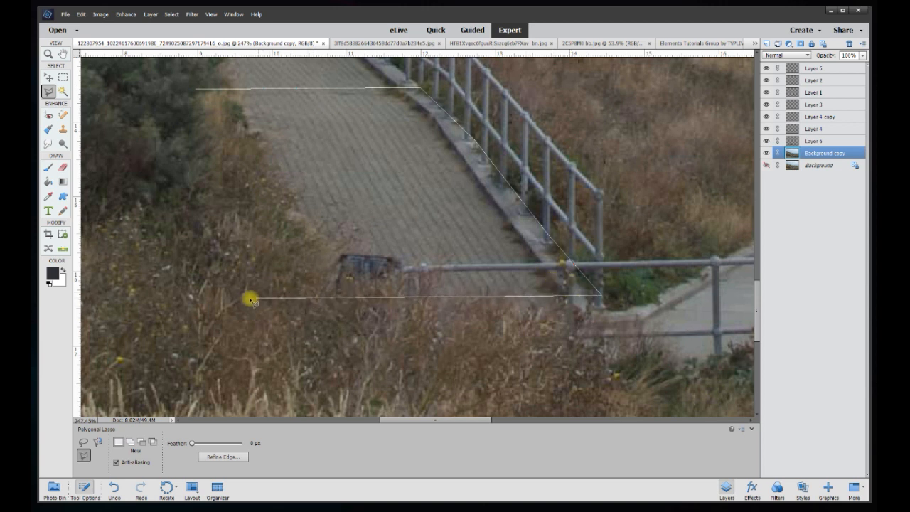
pyautogui.doubleClick(234, 299)
# Copy the selected path section to its own layer and move it diagonally down over the dark object, at 38% opacity for alignment.
pyautogui.rightClick(404, 161)
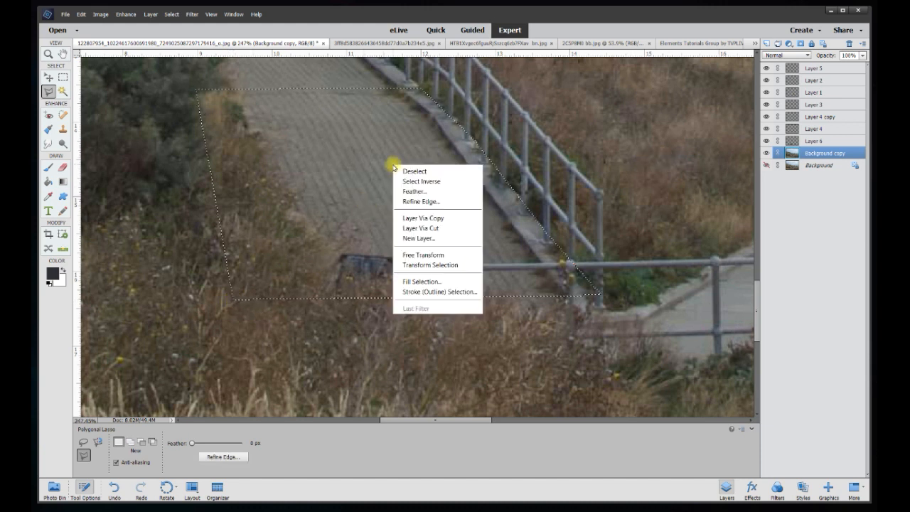
pyautogui.click(435, 216)
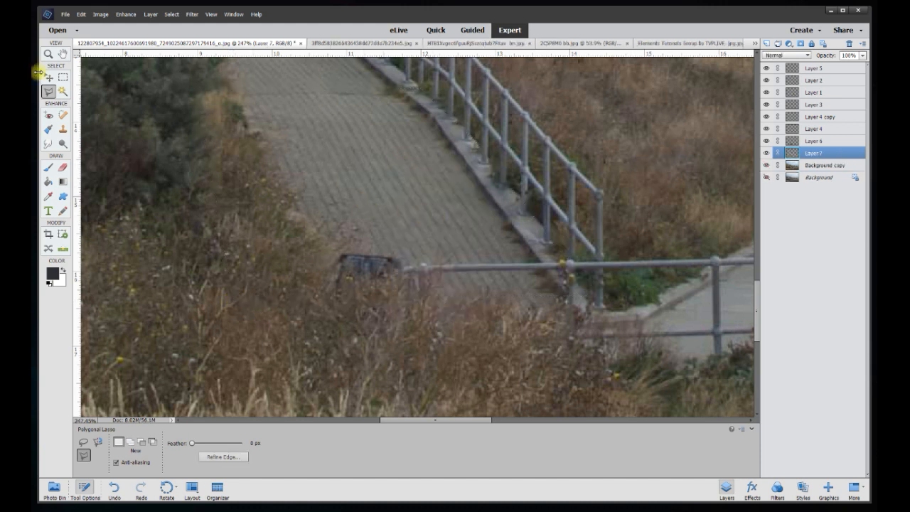
pyautogui.click(48, 76)
pyautogui.moveTo(757, 299); pyautogui.dragTo(755, 291)
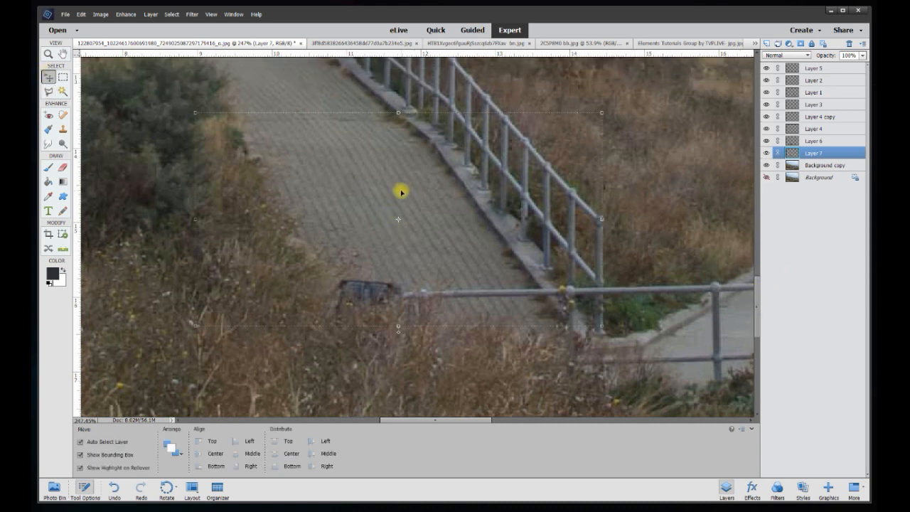
pyautogui.moveTo(397, 191); pyautogui.dragTo(448, 246)
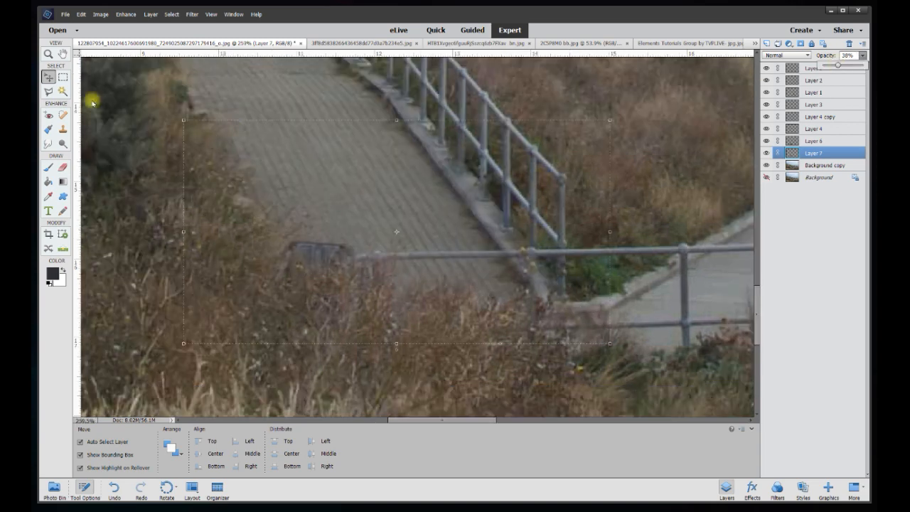
# Reduce the eraser from its large size and erase the excess path patch around the railing and kerb on Layer 7.
pyautogui.click(62, 167)
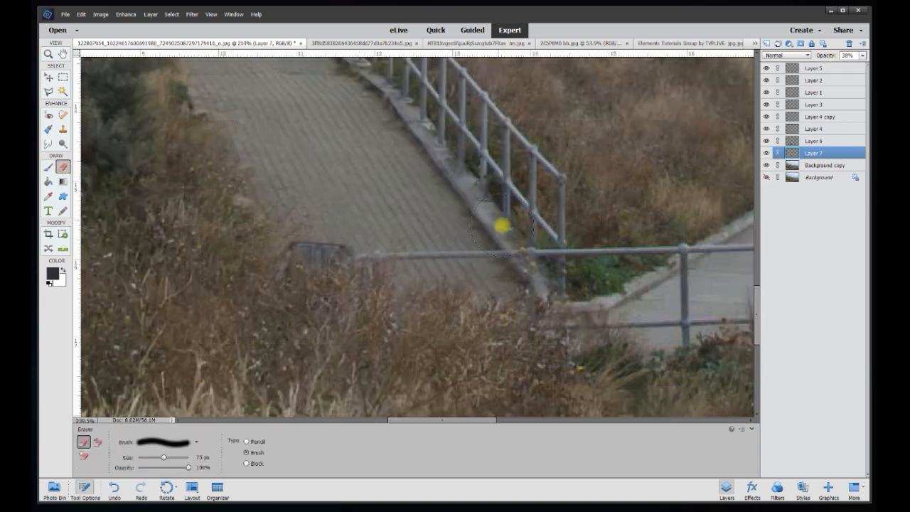
pyautogui.click(202, 456)
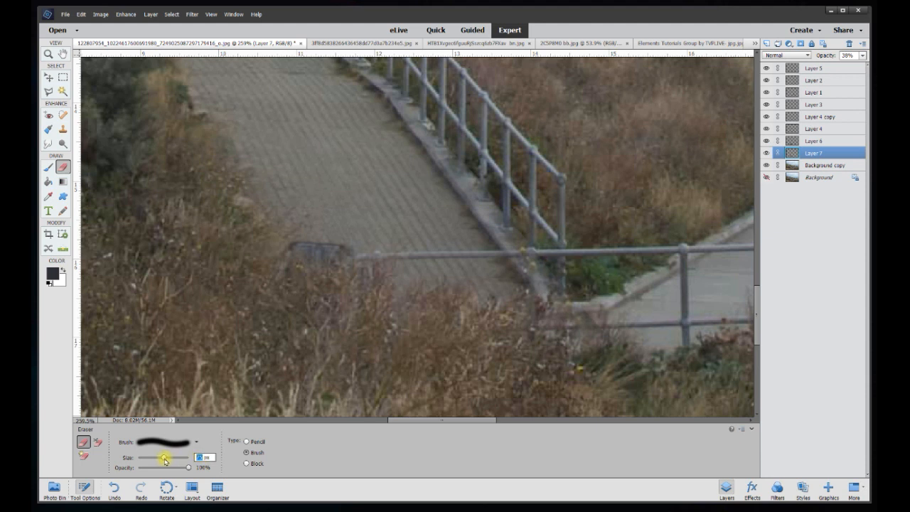
pyautogui.moveTo(162, 459); pyautogui.dragTo(147, 458)
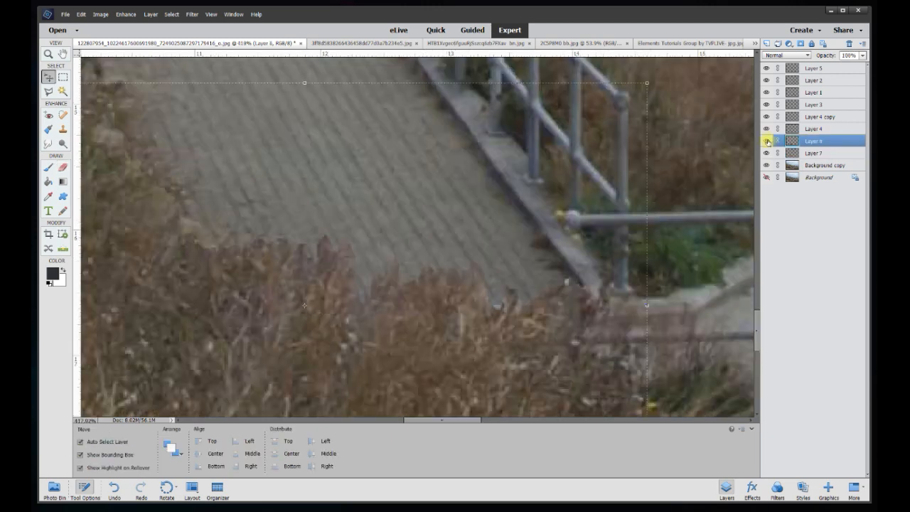
# Soften the upper edge of the grass cutout on Layer 6 with the Eraser, reducing its brush size to 5 px.
pyautogui.click(63, 169)
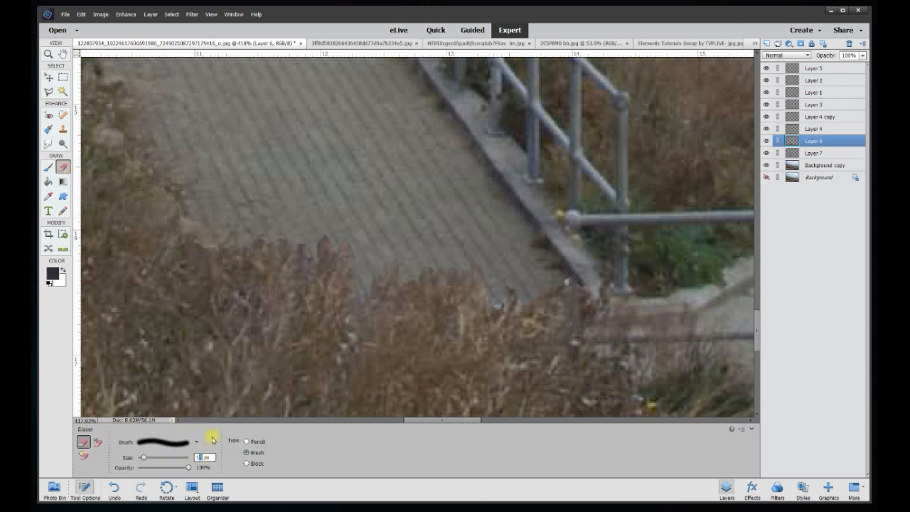
pyautogui.write('0')
pyautogui.moveTo(195, 235)
pyautogui.mouseDown()
pyautogui.moveTo(278, 234)
pyautogui.moveTo(311, 247)
pyautogui.moveTo(308, 238)
pyautogui.moveTo(322, 233)
pyautogui.moveTo(331, 243)
pyautogui.moveTo(348, 240)
pyautogui.moveTo(363, 285)
pyautogui.mouseUp()
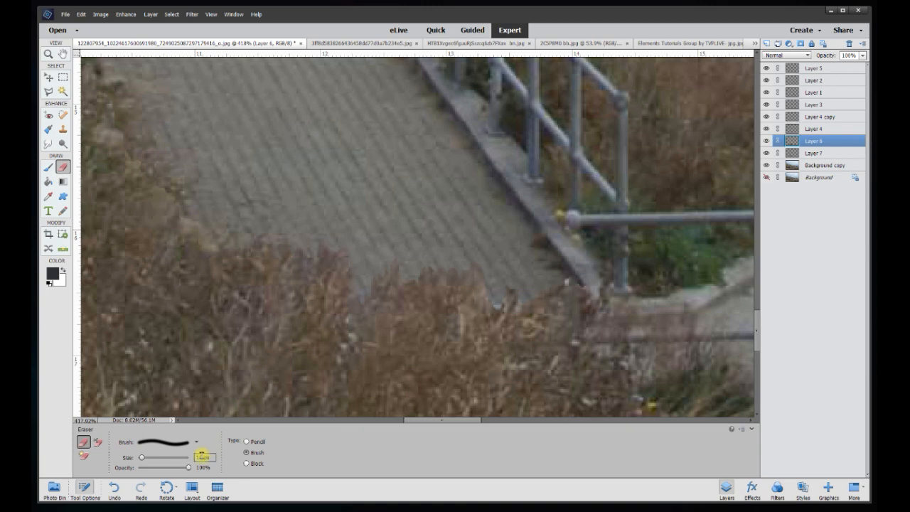
pyautogui.write('5')
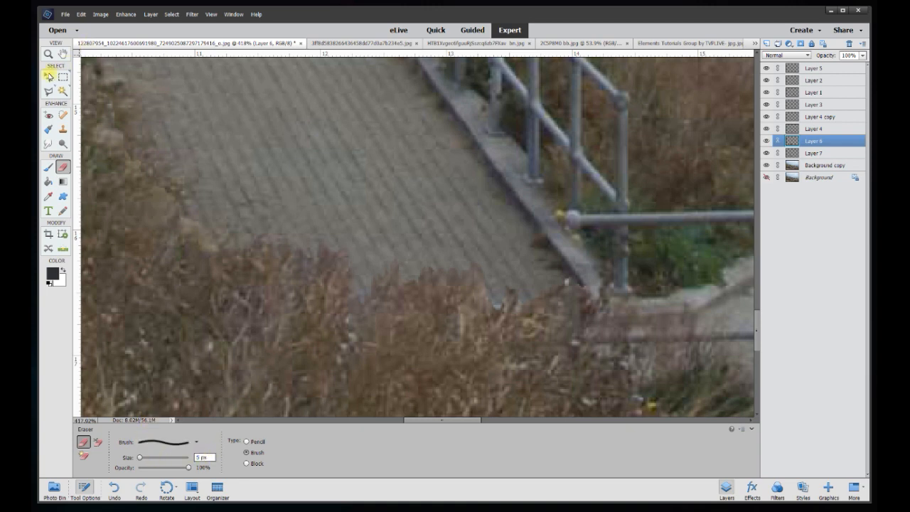
# Check the grass edge against the path patch and smudge its bluish remnant with a 25 px brush at 50% strength.
pyautogui.click(49, 76)
pyautogui.scroll(4, 402, 321)
pyautogui.press('e')
pyautogui.click(766, 165)
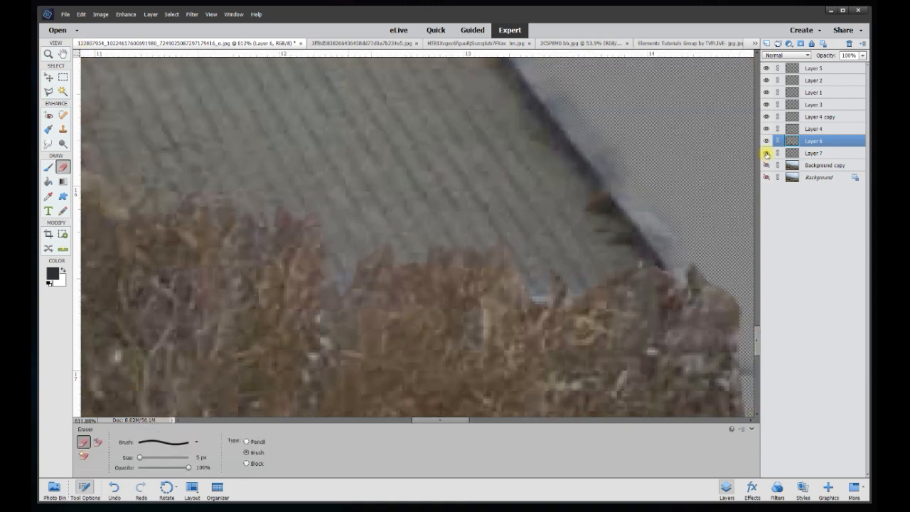
pyautogui.scroll(-15, 631, 221)
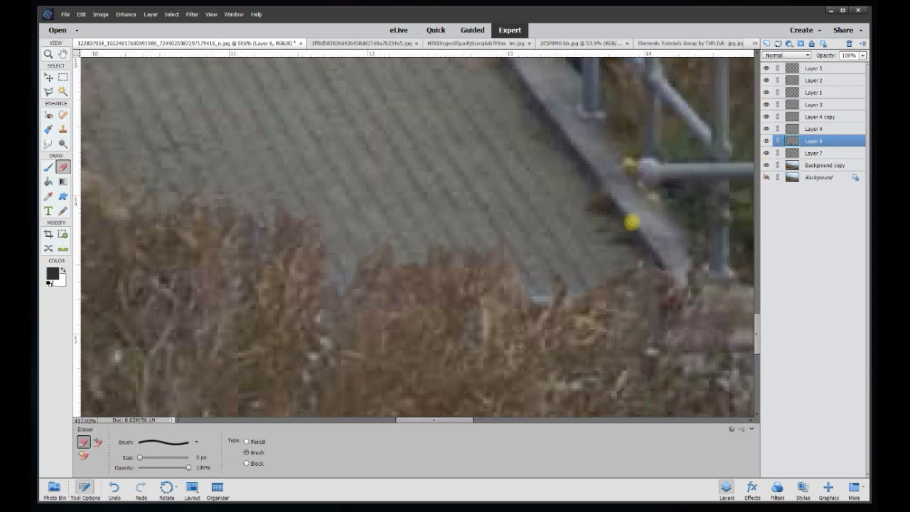
pyautogui.scroll(-6, 630, 221)
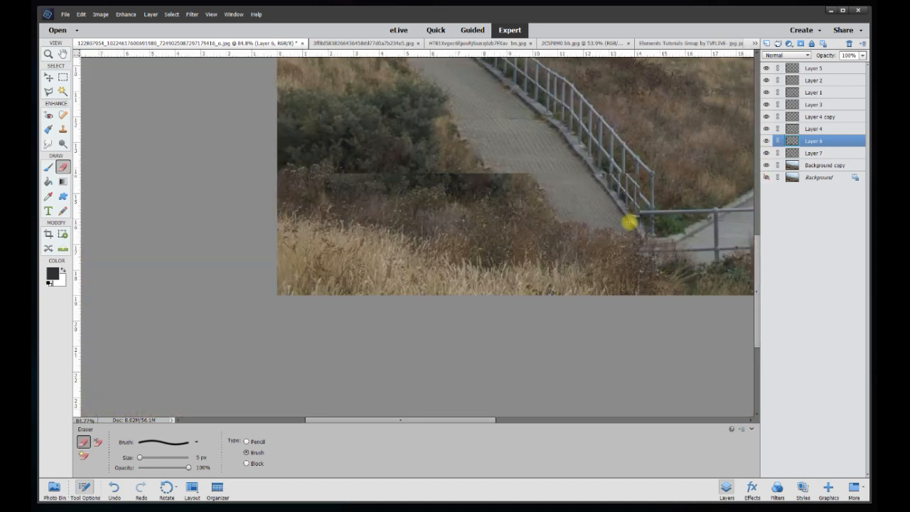
pyautogui.scroll(12, 403, 376)
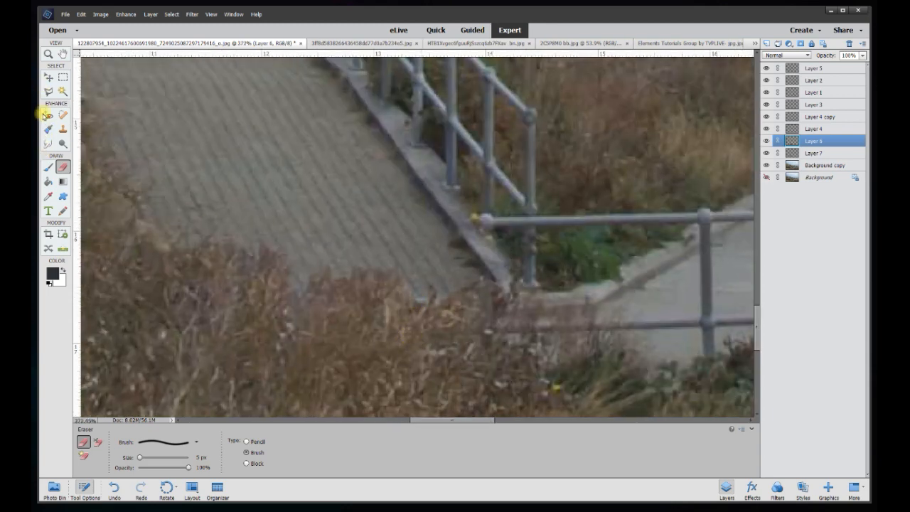
pyautogui.click(47, 77)
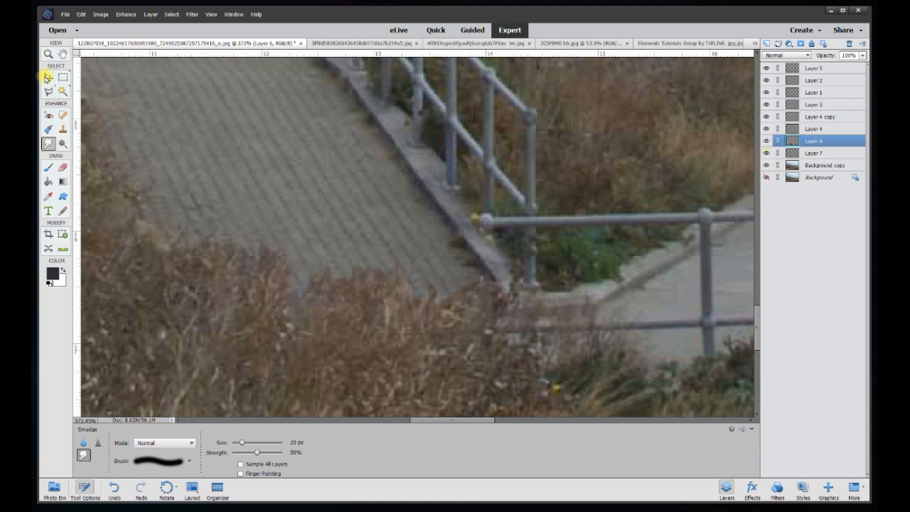
pyautogui.click(47, 77)
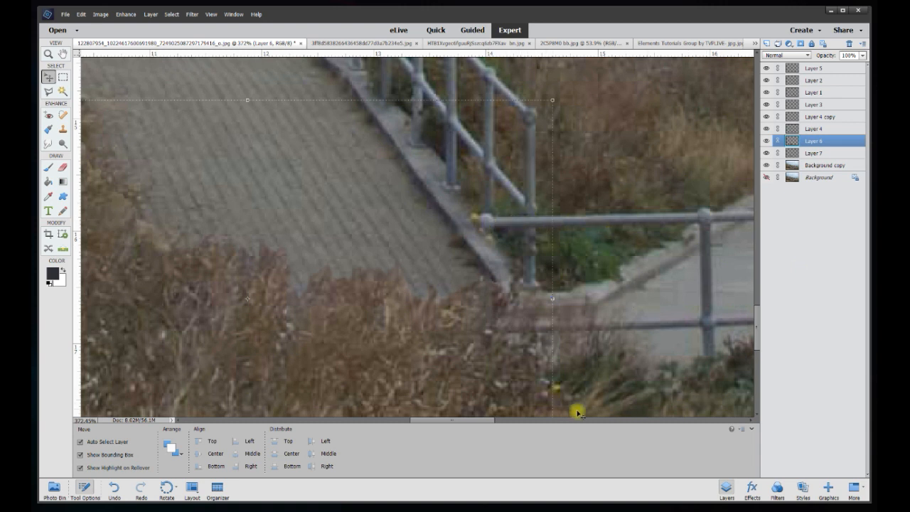
# On Background copy, outline the railing post, its diagonal rail and the kerb beside the horizontal rail's open end with the Polygonal Lasso.
pyautogui.moveTo(487, 423); pyautogui.dragTo(508, 424)
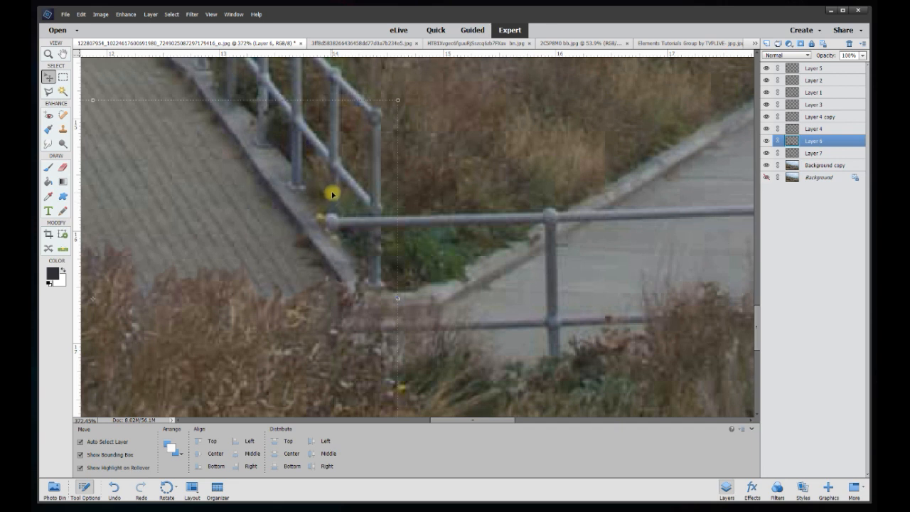
pyautogui.scroll(1, 355, 213)
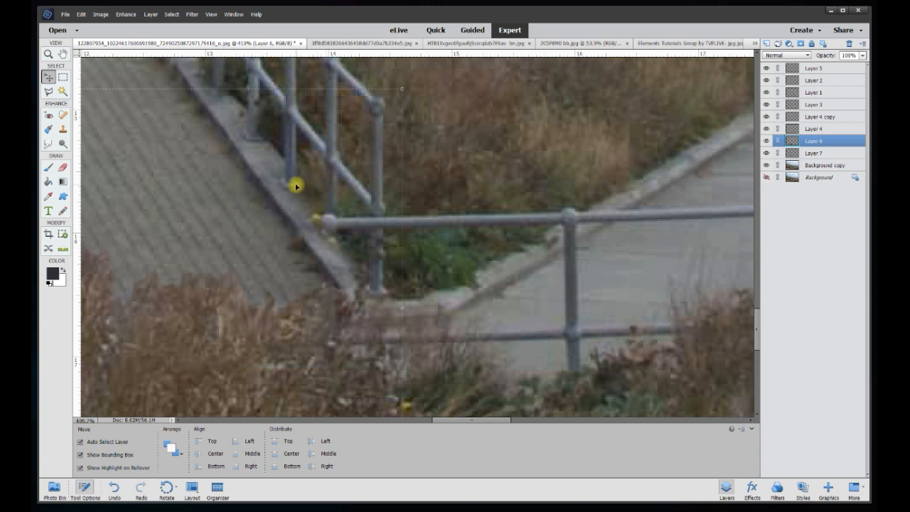
pyautogui.click(316, 173)
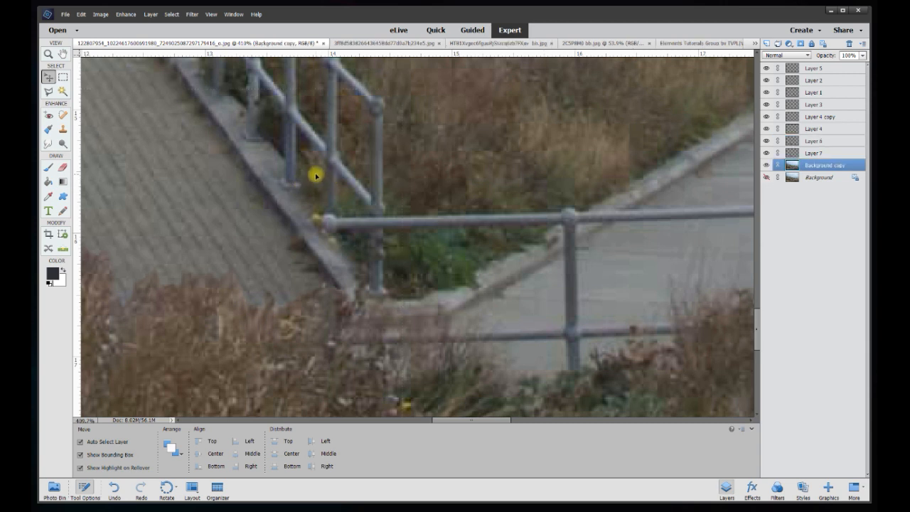
pyautogui.click(49, 90)
pyautogui.click(284, 183)
pyautogui.click(285, 98)
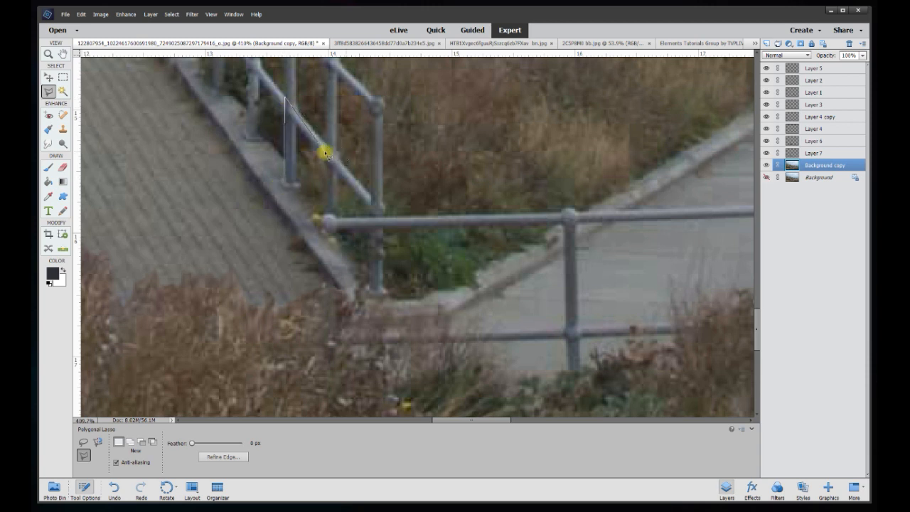
pyautogui.click(333, 155)
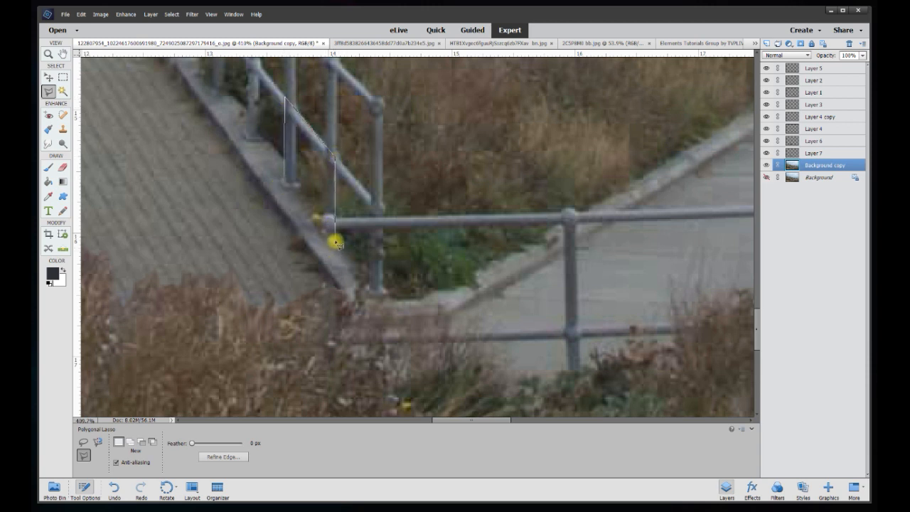
pyautogui.click(332, 242)
pyautogui.click(310, 247)
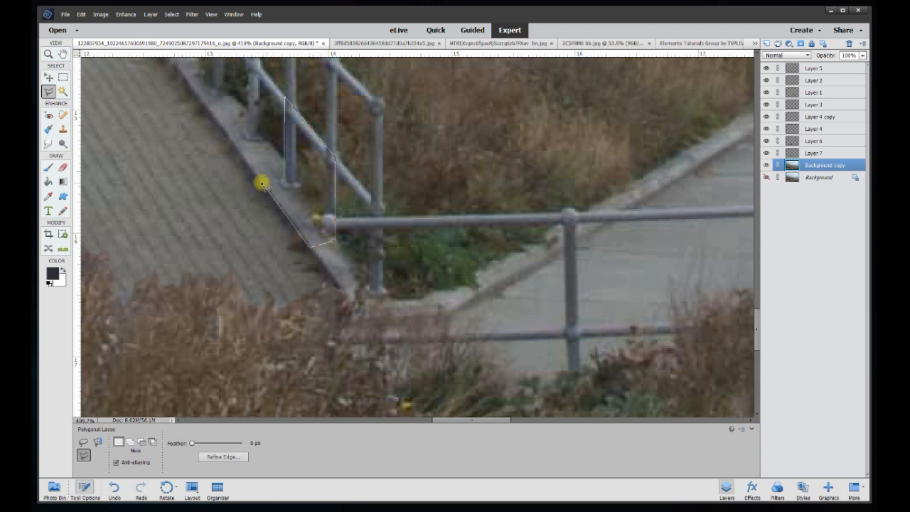
pyautogui.doubleClick(263, 184)
# Copy the selected post and kerb section to its own layer and move it diagonally down over the horizontal rail's open end.
pyautogui.rightClick(300, 187)
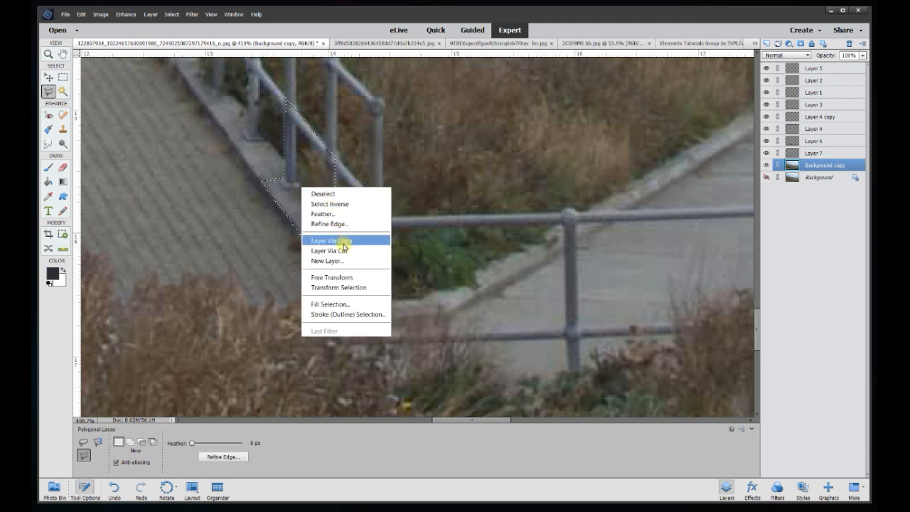
pyautogui.click(328, 237)
pyautogui.click(47, 76)
pyautogui.moveTo(320, 172); pyautogui.dragTo(364, 218)
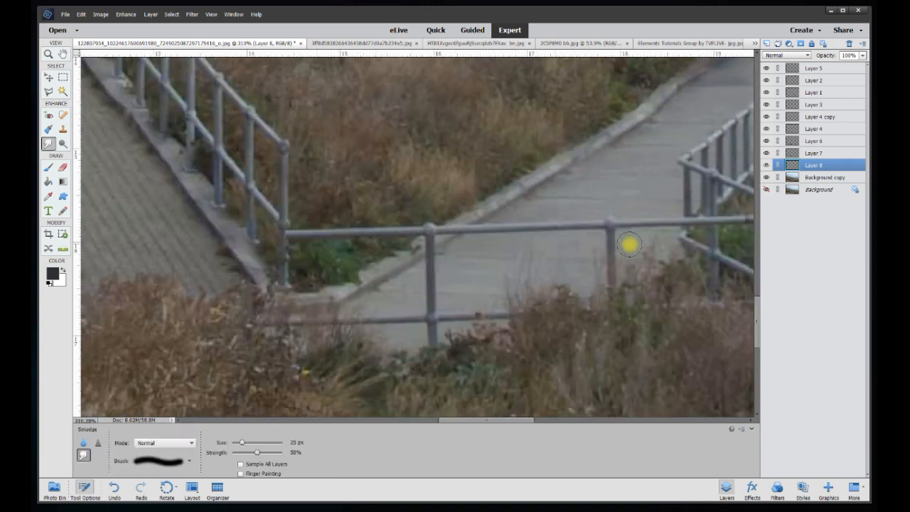
# Outline the strip of grass, kerb and path just above the horizontal rail between the two railings with the Polygonal Lasso.
pyautogui.moveTo(493, 419); pyautogui.dragTo(510, 419)
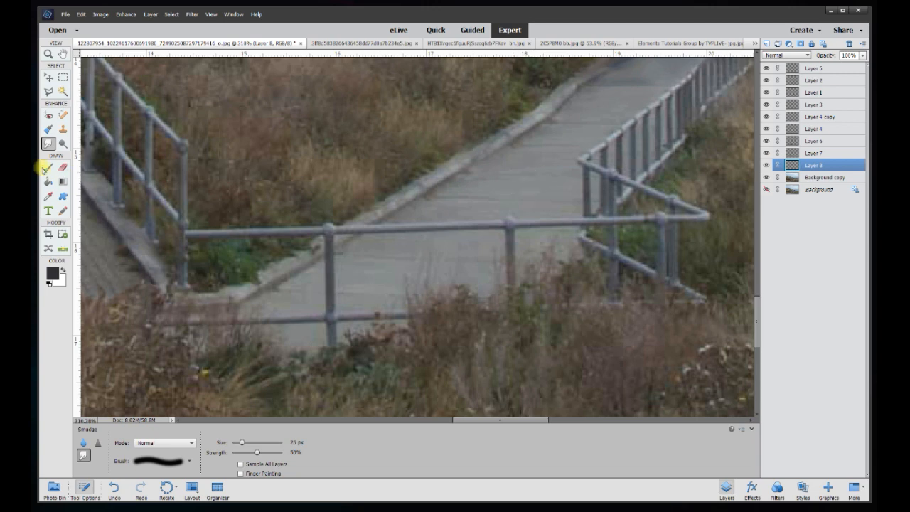
pyautogui.click(50, 88)
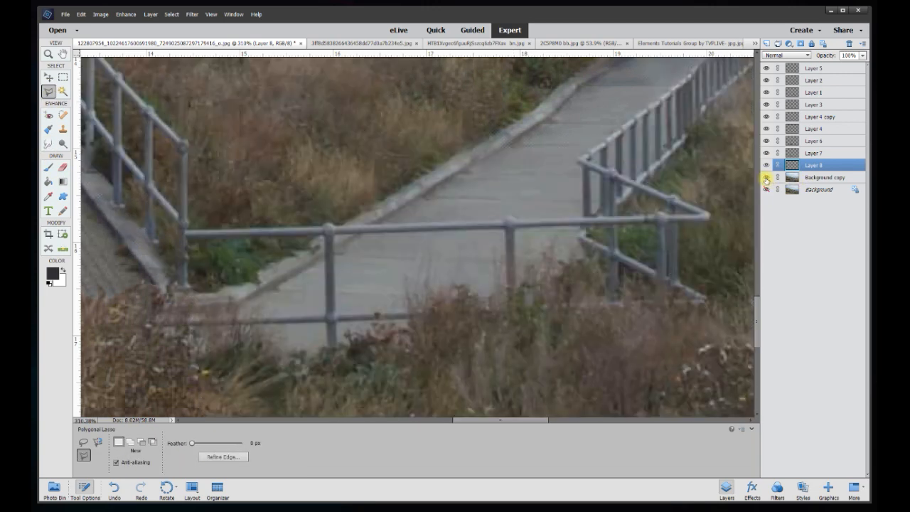
pyautogui.click(765, 177)
pyautogui.click(766, 177)
pyautogui.click(207, 218)
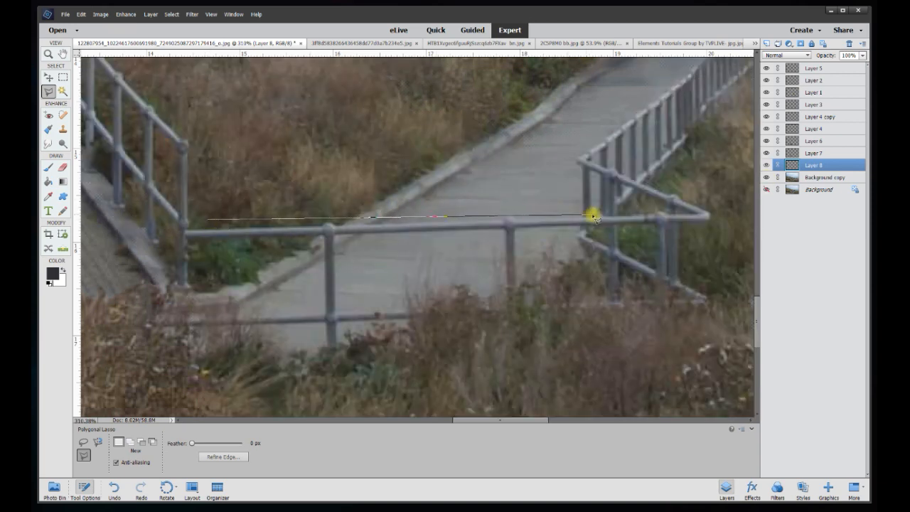
pyautogui.click(583, 215)
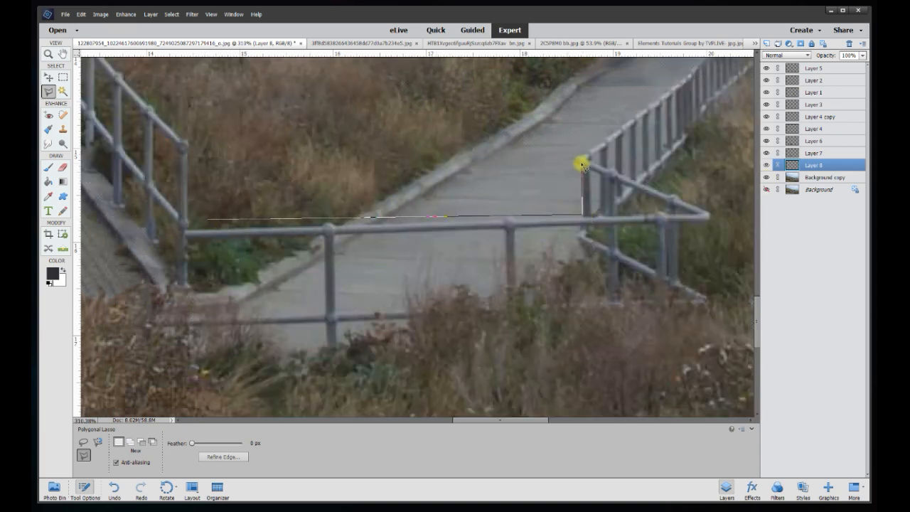
pyautogui.click(567, 150)
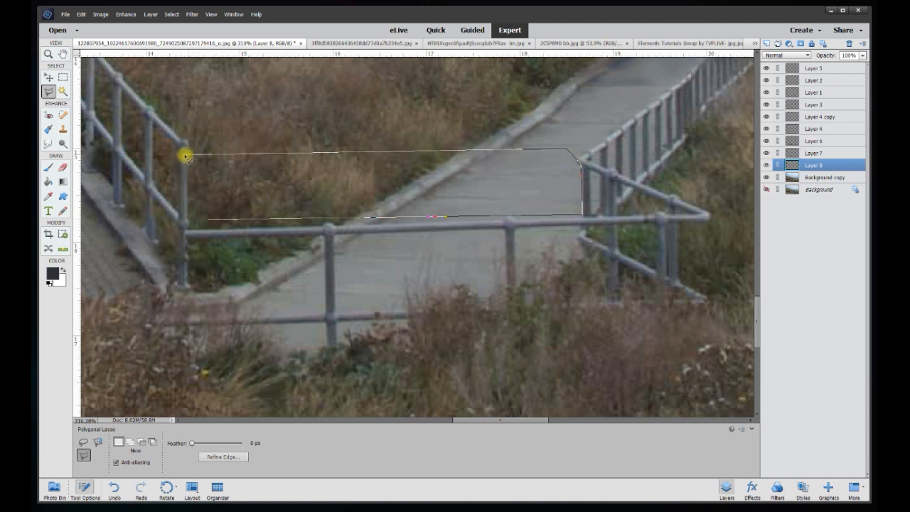
pyautogui.click(184, 154)
pyautogui.click(183, 227)
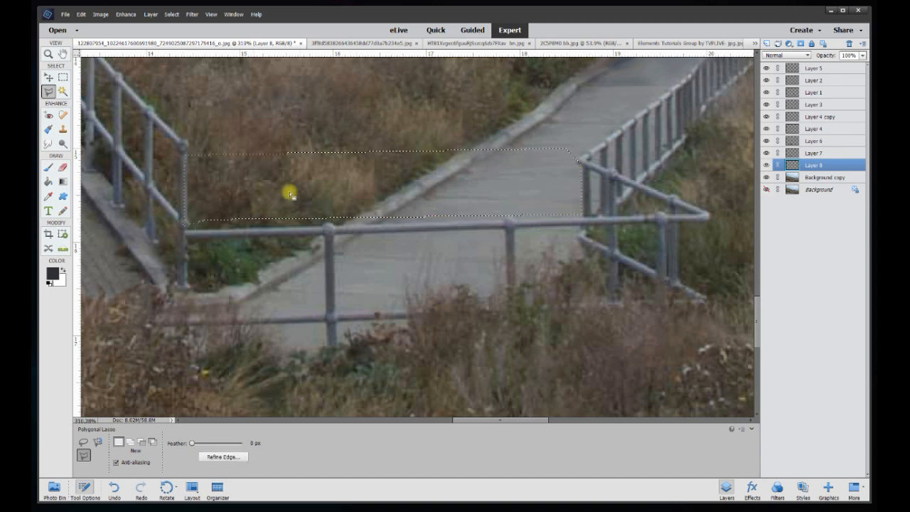
# Copy the outlined strip from Background copy to its own layer and move it diagonally down over the horizontal rail.
pyautogui.rightClick(299, 186)
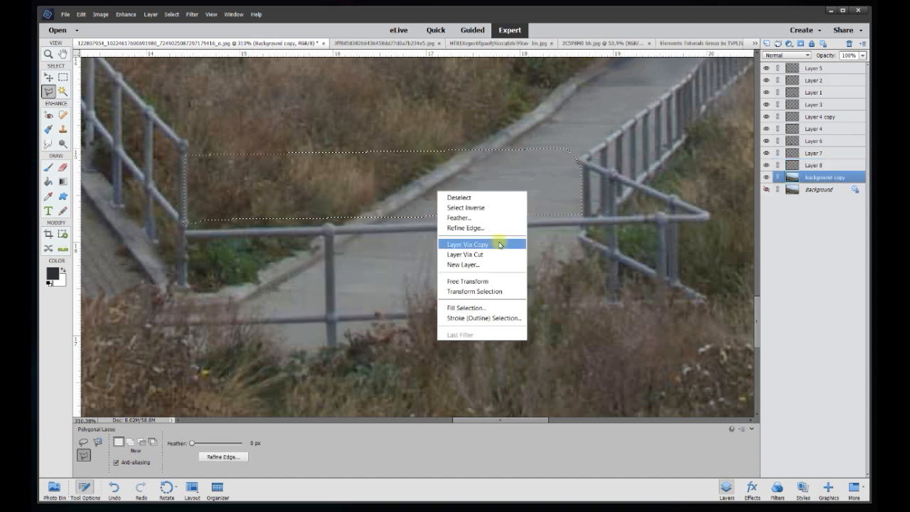
pyautogui.click(501, 245)
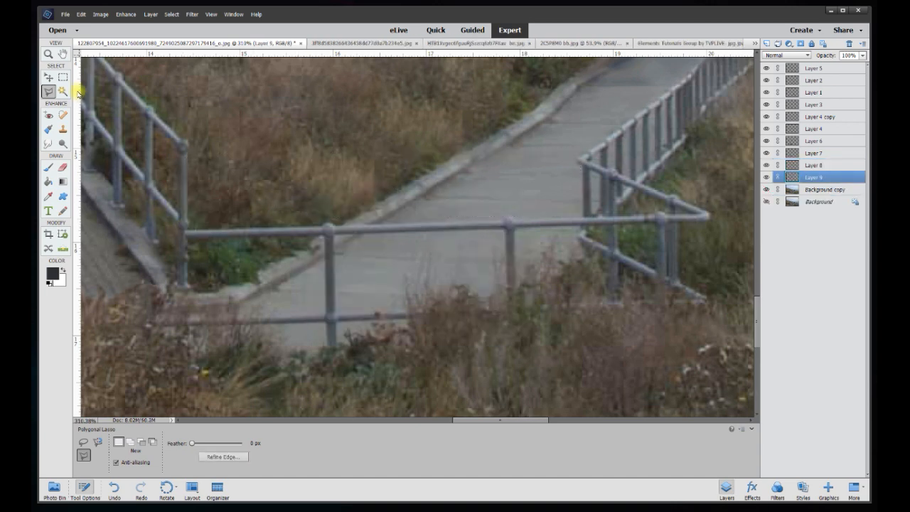
pyautogui.click(48, 77)
pyautogui.moveTo(339, 194)
pyautogui.mouseDown()
pyautogui.moveTo(340, 219)
pyautogui.moveTo(284, 232)
pyautogui.moveTo(290, 208)
pyautogui.moveTo(273, 241)
pyautogui.mouseUp()
# Outline the part of the Layer 9 patch overlapping the brick path's railing and kerb, remove it and deselect.
pyautogui.press('e')
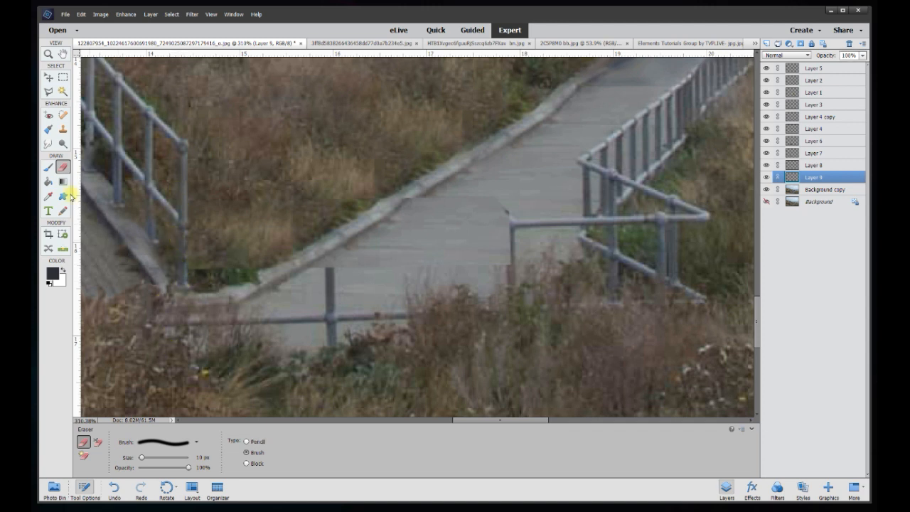
pyautogui.click(44, 92)
pyautogui.click(121, 169)
pyautogui.click(178, 181)
pyautogui.click(181, 320)
pyautogui.click(117, 336)
pyautogui.click(90, 284)
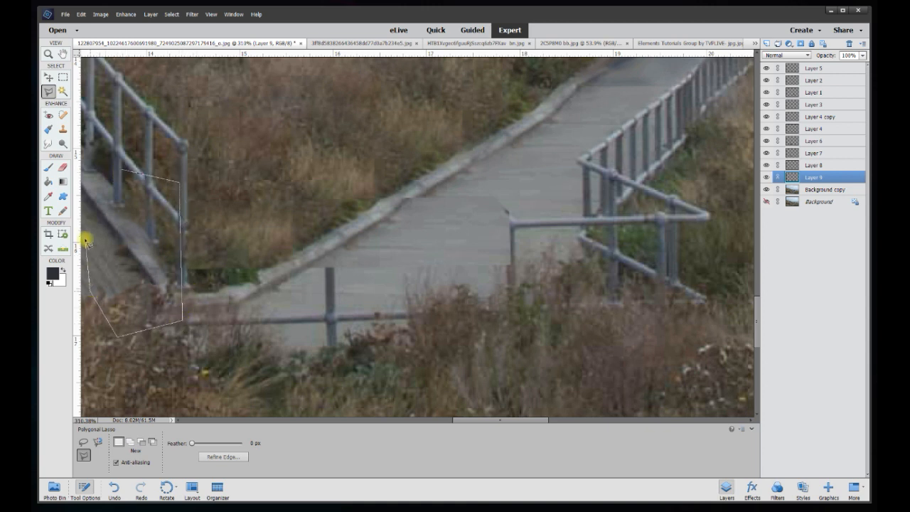
pyautogui.doubleClick(91, 182)
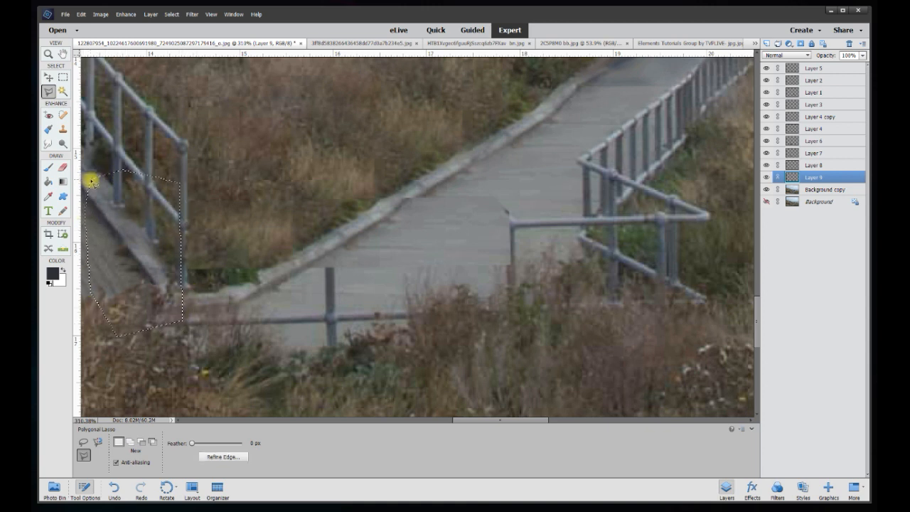
pyautogui.hotkey('ctrl', 'd')
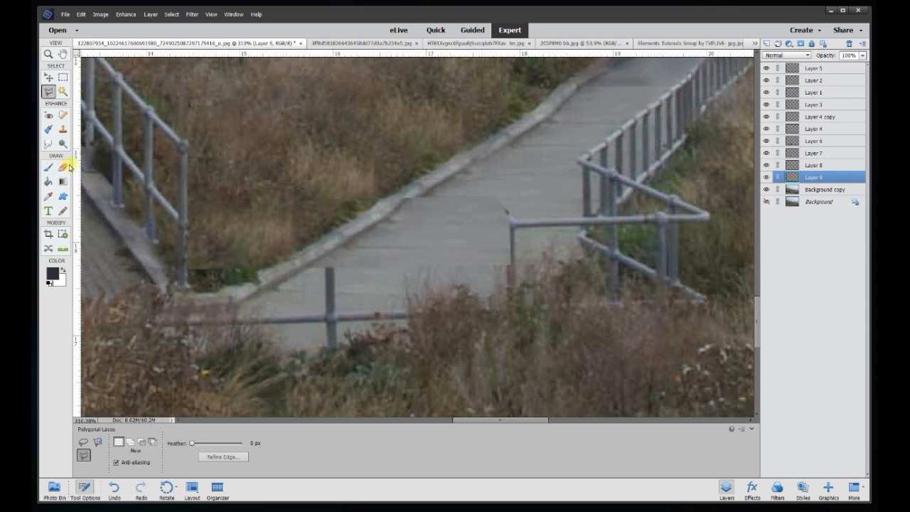
# Erase the patch's overlap at the remaining rail's end with a 20 px Eraser and smudge its lower grass edge at 25 px, 50% strength.
pyautogui.click(68, 166)
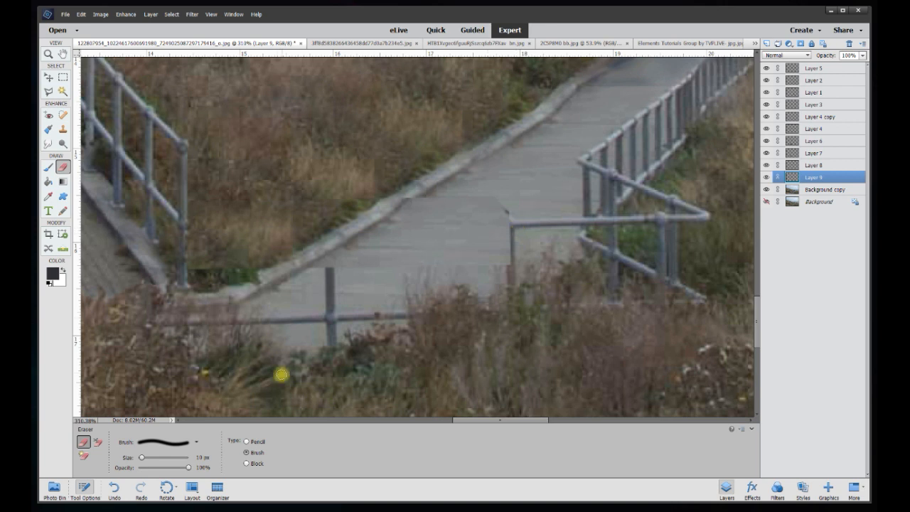
pyautogui.write('20')
pyautogui.press('Return')
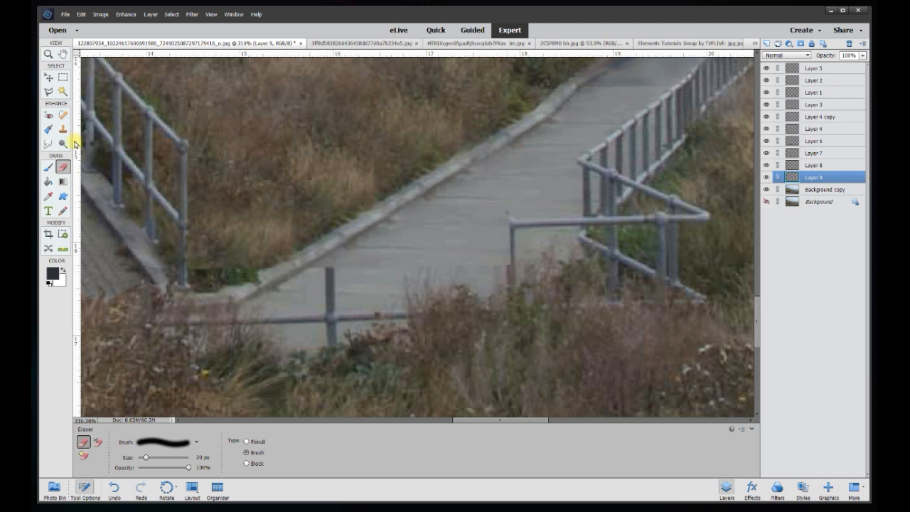
pyautogui.click(48, 143)
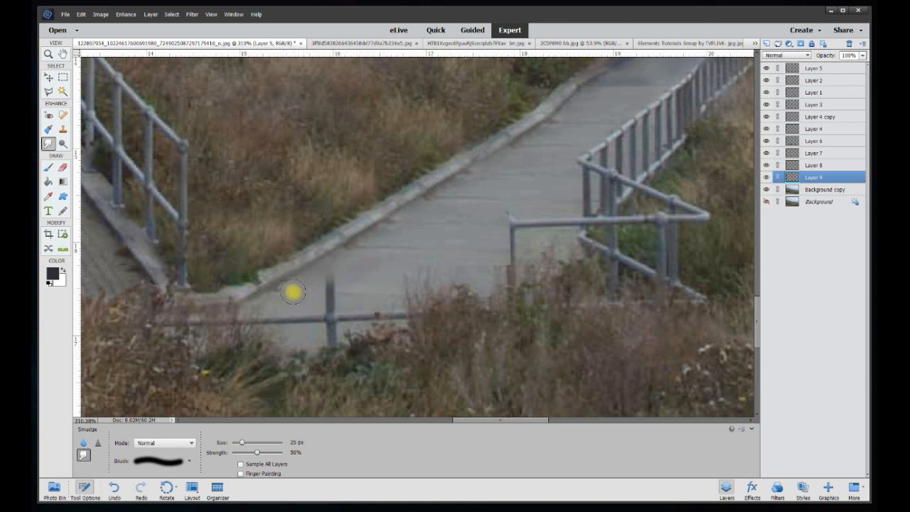
# On Background copy, outline the grass below the railing's protruding corner and beside its end posts with the Polygonal Lasso.
pyautogui.moveTo(499, 278); pyautogui.dragTo(547, 231)
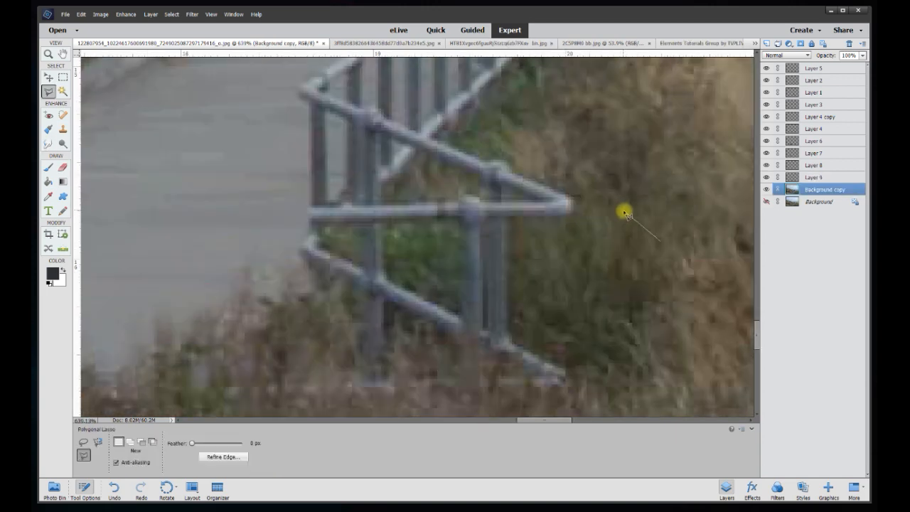
pyautogui.click(623, 211)
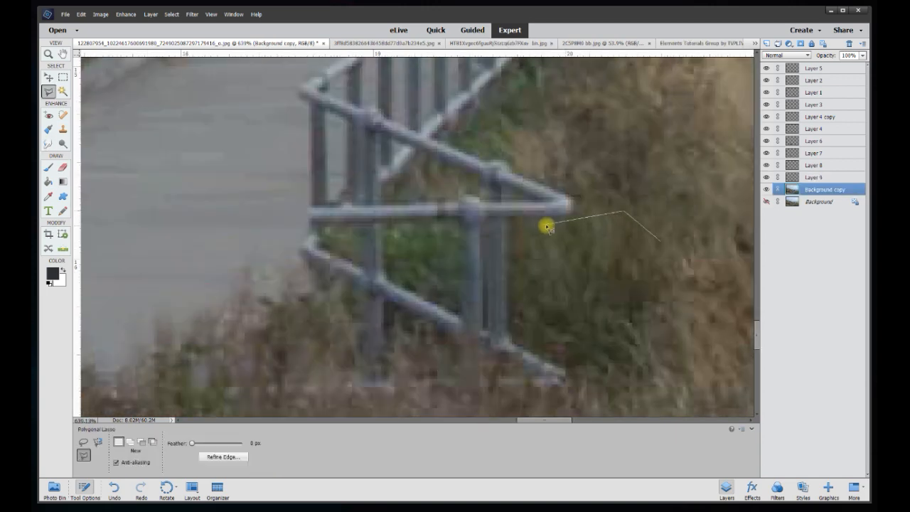
pyautogui.doubleClick(615, 224)
pyautogui.click(513, 217)
pyautogui.click(649, 217)
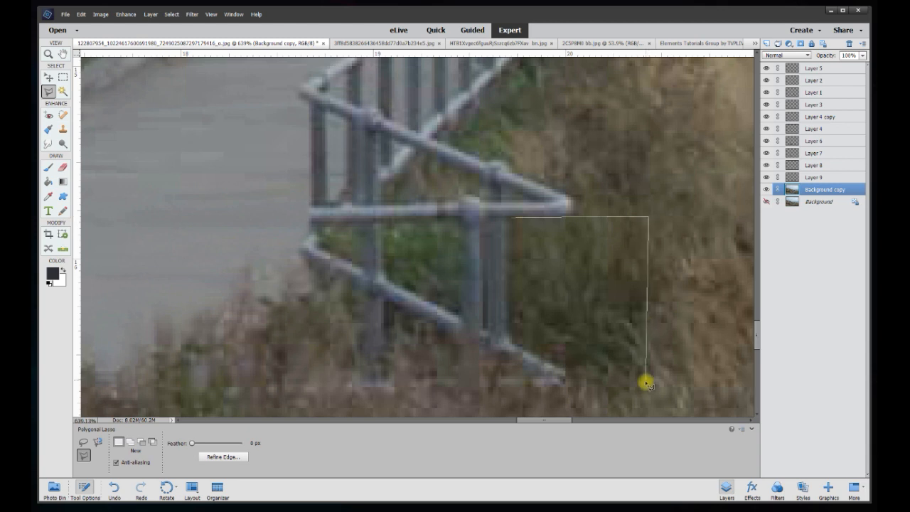
pyautogui.click(648, 400)
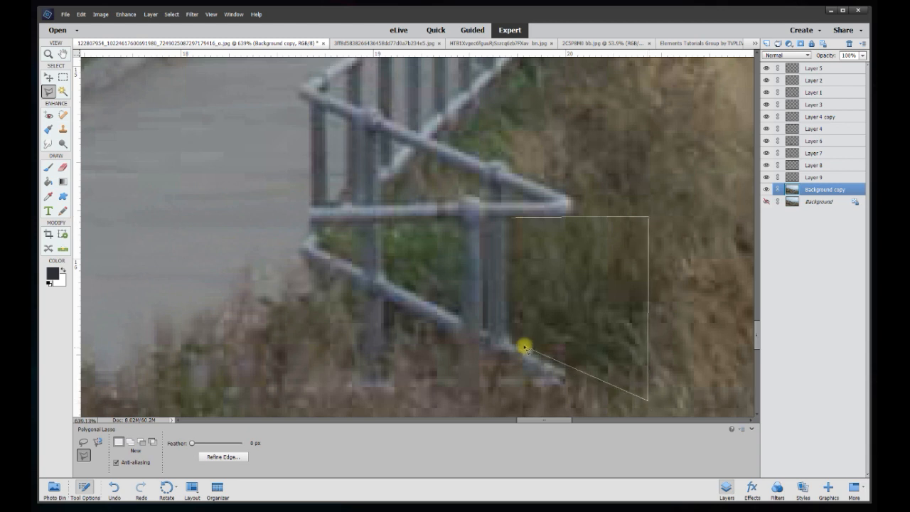
pyautogui.doubleClick(511, 342)
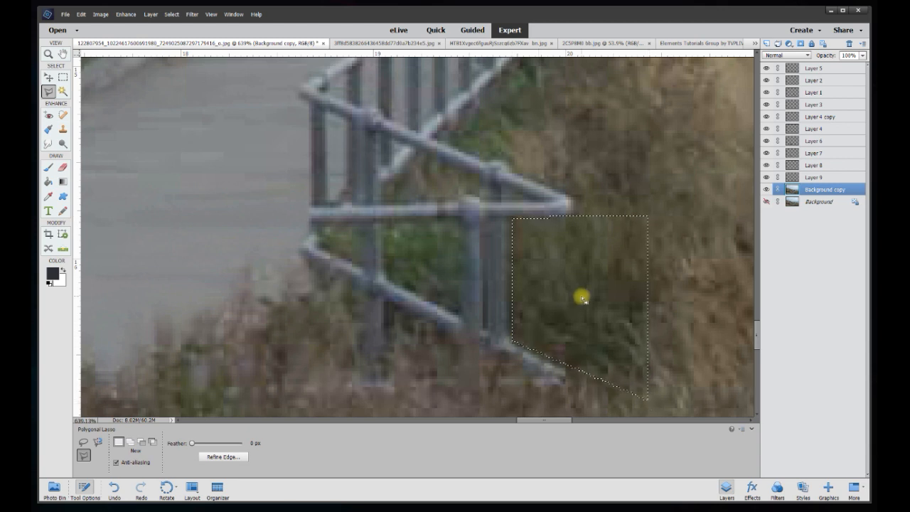
# Copy the selected grass to its own layer and stretch it vertically to cover the protruding rail ends.
pyautogui.rightClick(580, 296)
pyautogui.click(561, 324)
pyautogui.hotkey('ctrl', 'j')
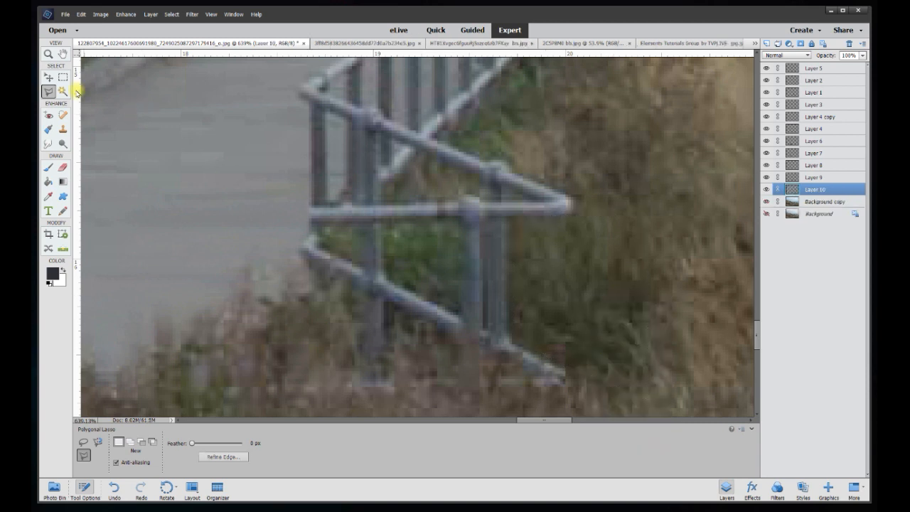
pyautogui.click(49, 78)
pyautogui.moveTo(579, 215); pyautogui.dragTo(581, 149)
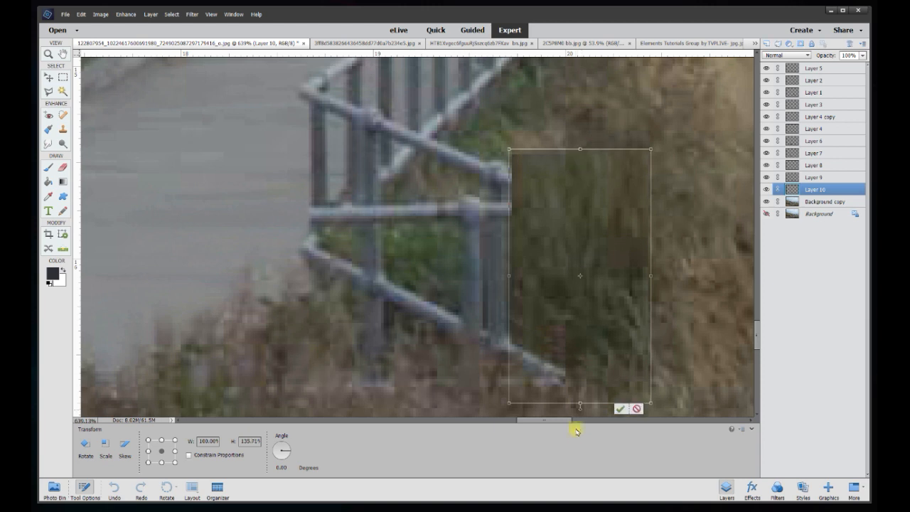
pyautogui.scroll(-3, 755, 334)
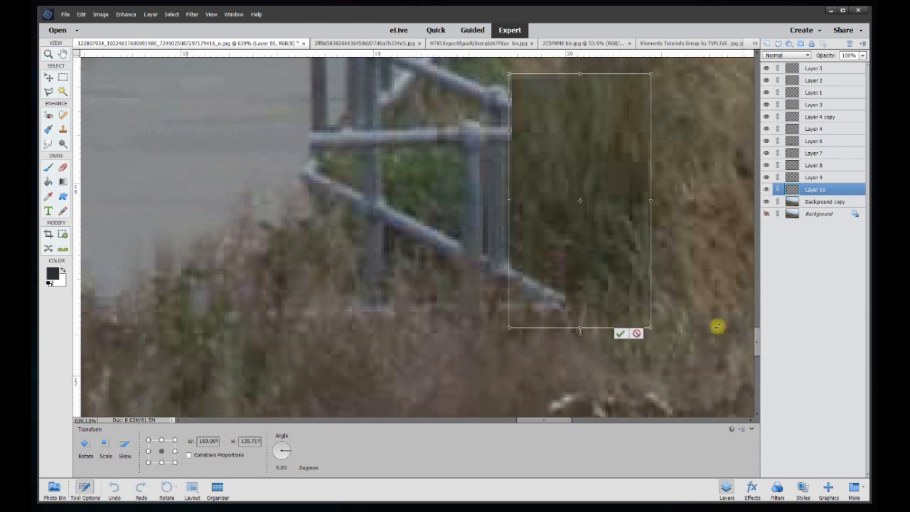
pyautogui.moveTo(580, 328); pyautogui.dragTo(562, 397)
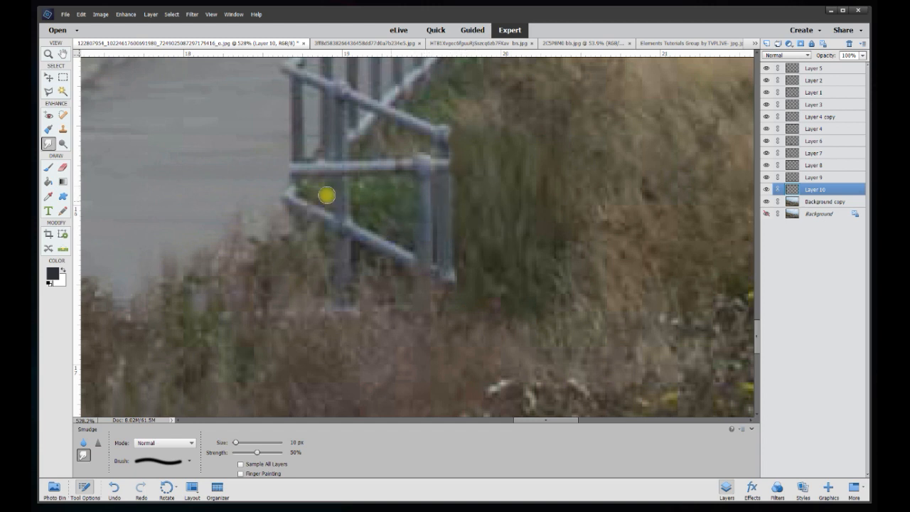
# Cover the crossing horizontal rail with grass copied from Background copy, erasing it off the posts and diagonal rail at 49% opacity before restoring its opacity.
pyautogui.click(48, 92)
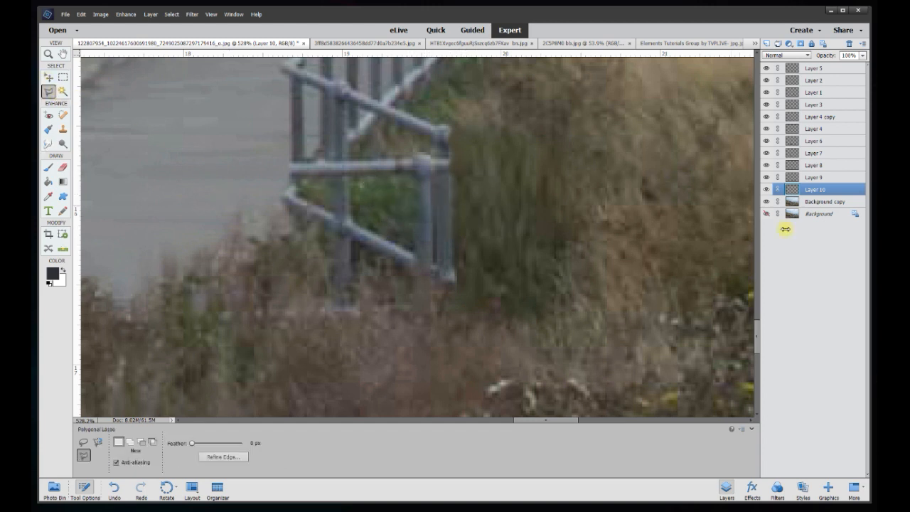
pyautogui.click(825, 201)
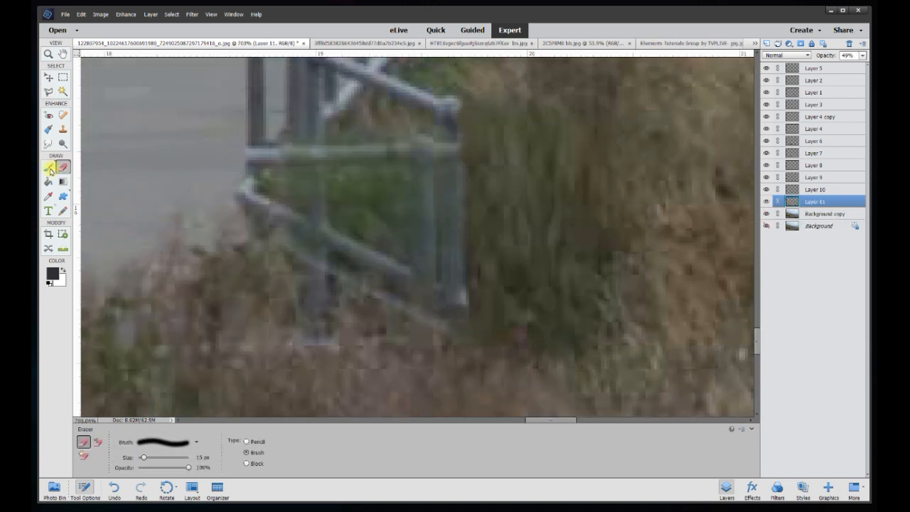
pyautogui.click(48, 167)
pyautogui.click(62, 167)
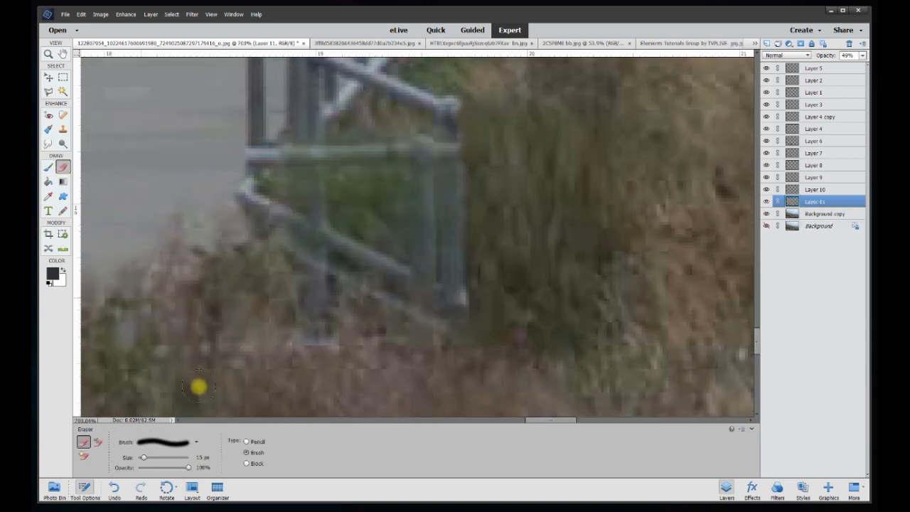
pyautogui.click(201, 457)
pyautogui.write('6')
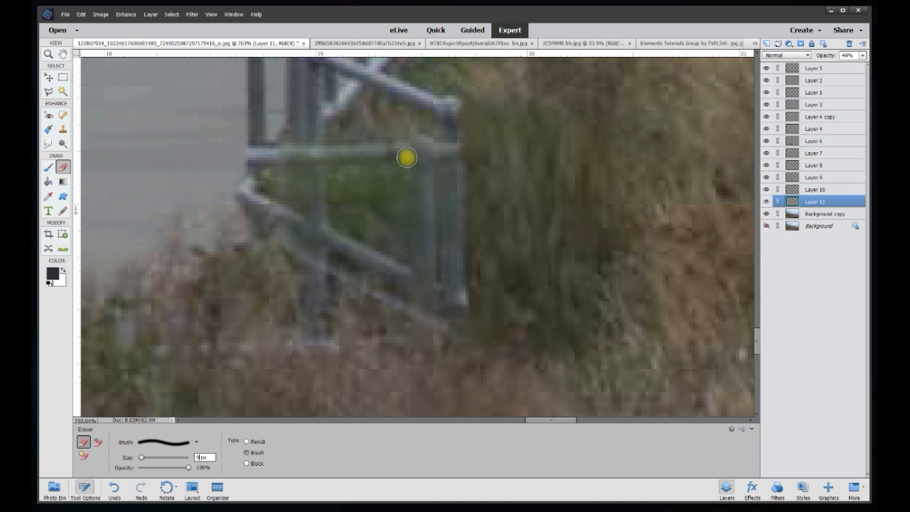
pyautogui.press('Return')
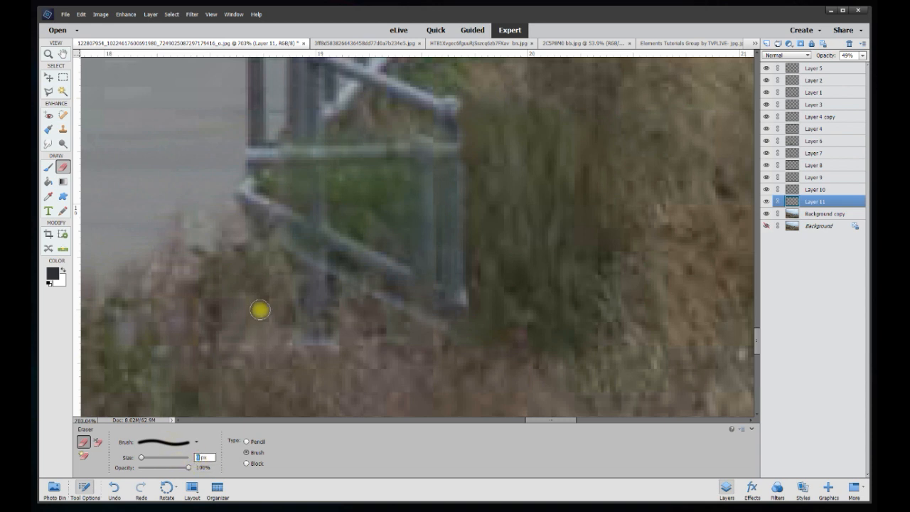
pyautogui.press('Return')
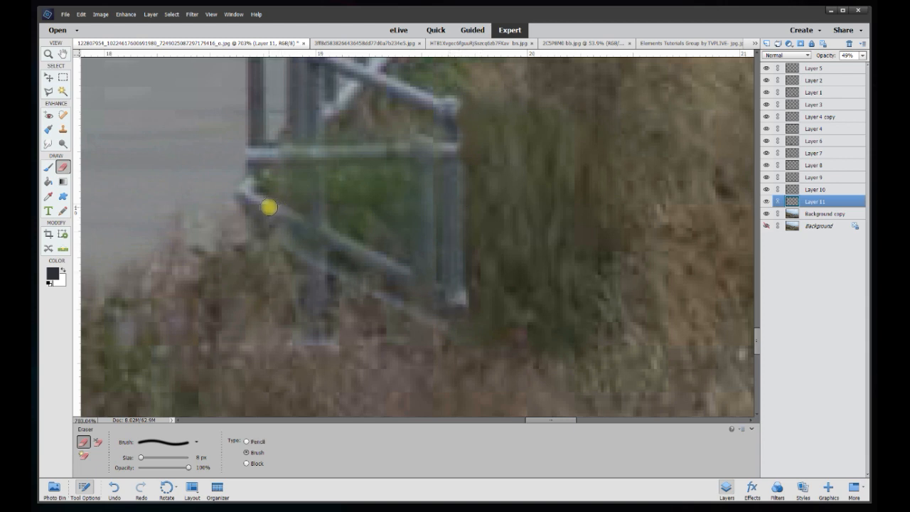
pyautogui.keyDown('shift'); pyautogui.click(260, 203); pyautogui.keyUp('shift')
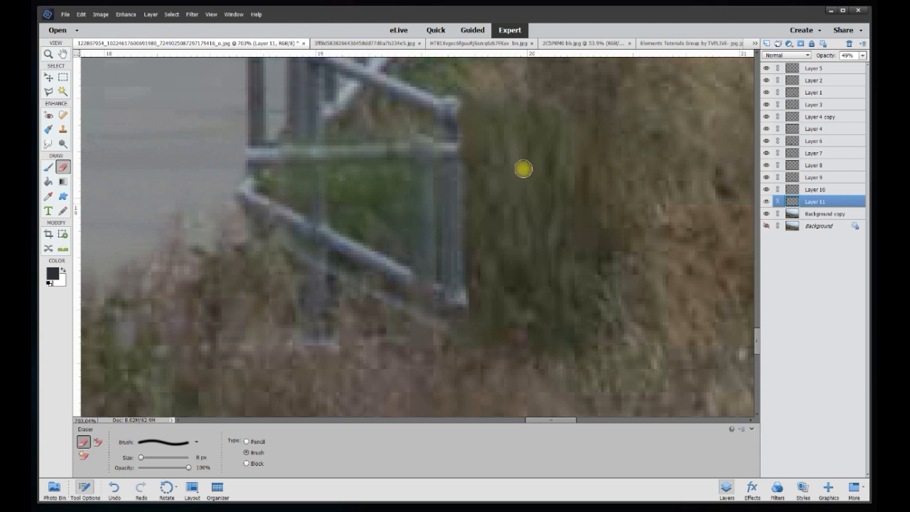
pyautogui.click(862, 57)
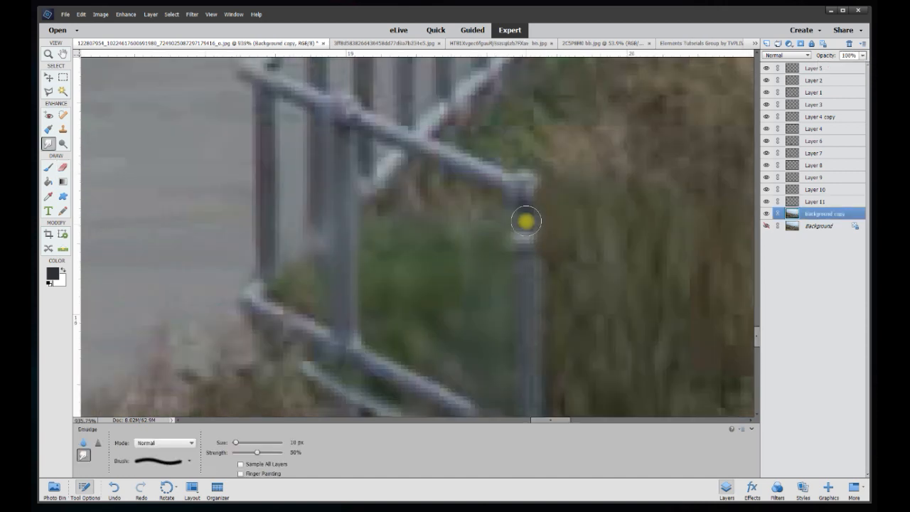
# Smudge the removed rail's remnant on the corner post on Background copy with a 10 px brush at 50% strength and review the railings.
pyautogui.moveTo(529, 304)
pyautogui.mouseDown()
pyautogui.moveTo(522, 212)
pyautogui.moveTo(537, 364)
pyautogui.moveTo(527, 347)
pyautogui.moveTo(525, 211)
pyautogui.moveTo(558, 358)
pyautogui.mouseUp()
pyautogui.scroll(-2, 559, 357)
pyautogui.scroll(-8, 544, 353)
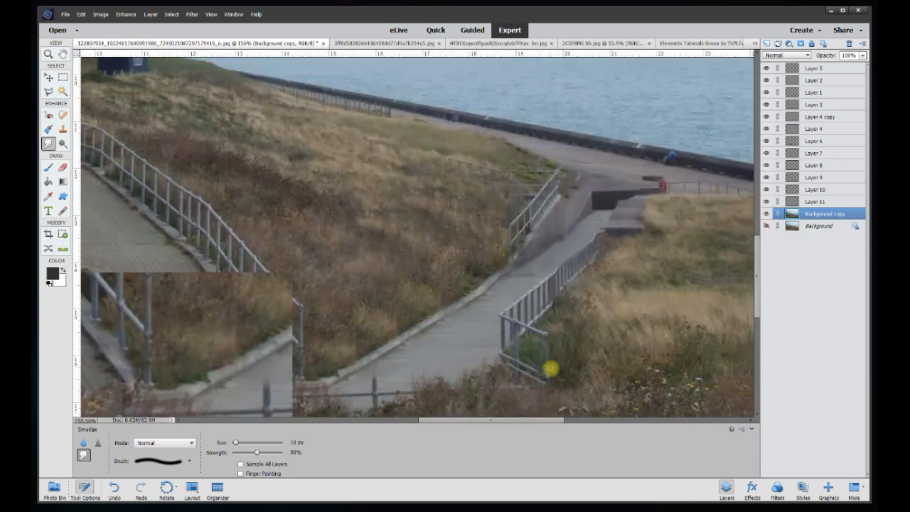
pyautogui.scroll(2, 551, 385)
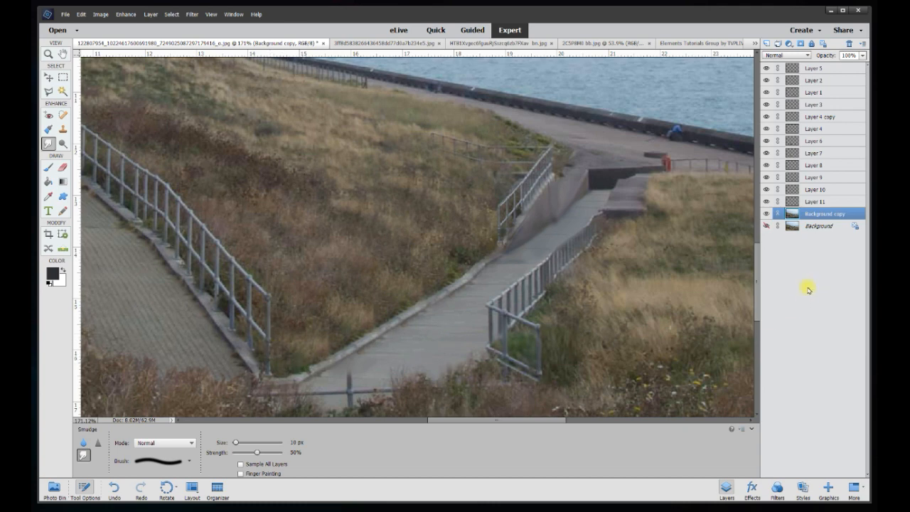
pyautogui.moveTo(758, 301); pyautogui.dragTo(759, 311)
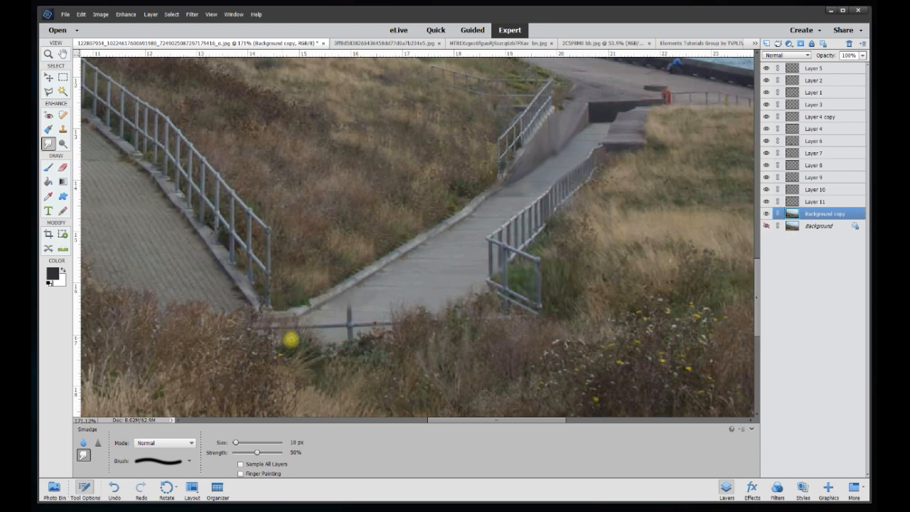
# Smudge the leftover post and horizontal rail at the path's near end into the concrete on Background copy at 50% strength, using a 20 px brush for the post.
pyautogui.scroll(4, 346, 340)
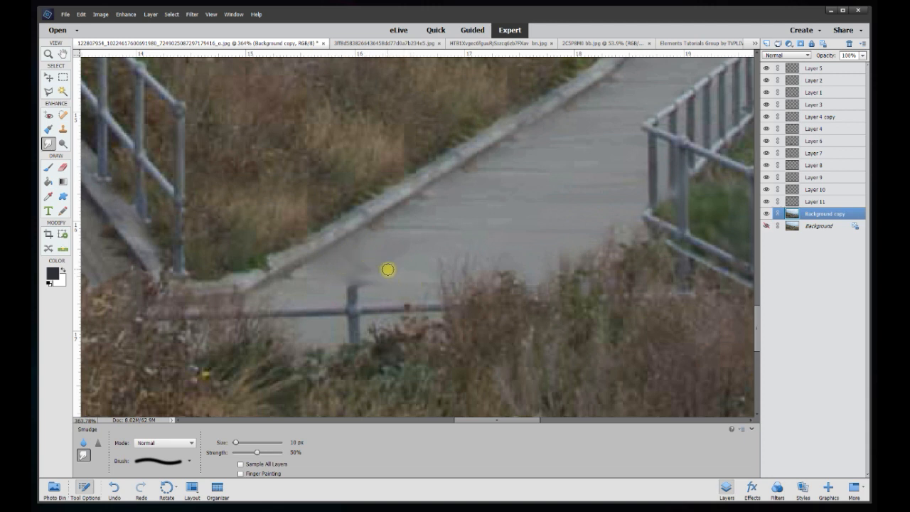
pyautogui.press(']')
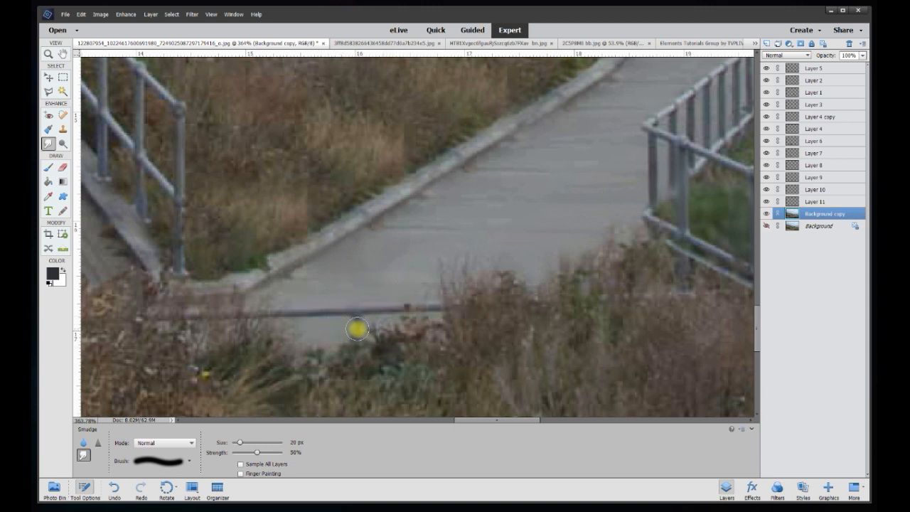
pyautogui.press('[')
pyautogui.scroll(3, 360, 313)
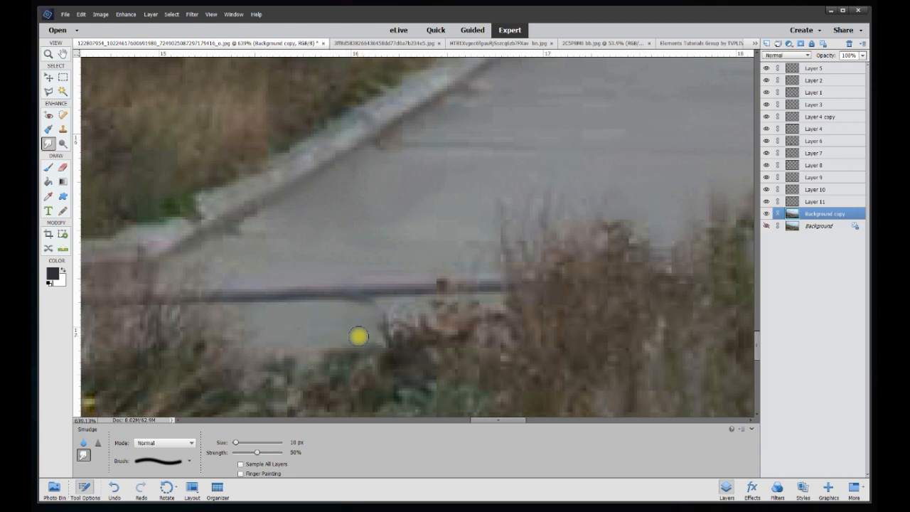
pyautogui.press('[')
pyautogui.scroll(-1, 270, 320)
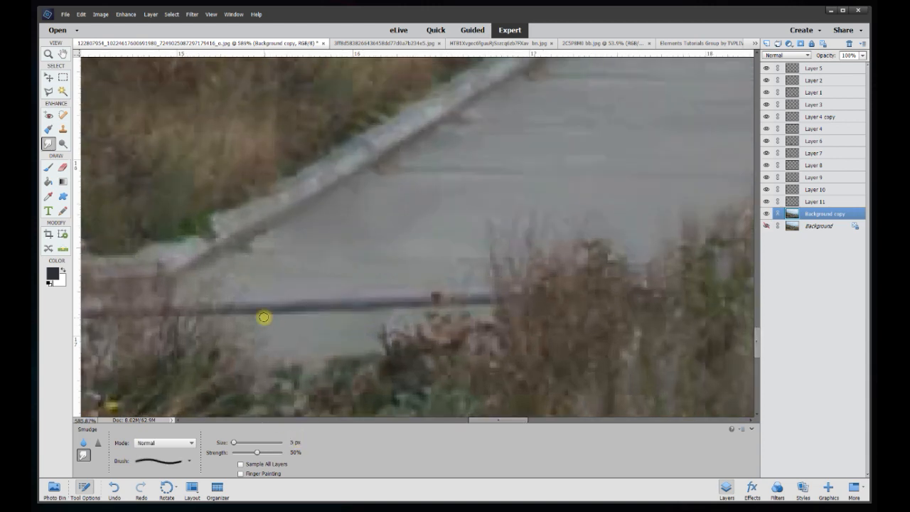
pyautogui.moveTo(176, 316)
pyautogui.mouseDown()
pyautogui.moveTo(407, 307)
pyautogui.moveTo(230, 308)
pyautogui.moveTo(425, 290)
pyautogui.moveTo(341, 287)
pyautogui.moveTo(300, 309)
pyautogui.moveTo(452, 287)
pyautogui.moveTo(465, 300)
pyautogui.moveTo(365, 299)
pyautogui.moveTo(427, 309)
pyautogui.mouseUp()
pyautogui.press(']')
pyautogui.scroll(-2, 365, 298)
pyautogui.scroll(-2, 193, 349)
pyautogui.scroll(1, 193, 348)
pyautogui.scroll(-1, 194, 350)
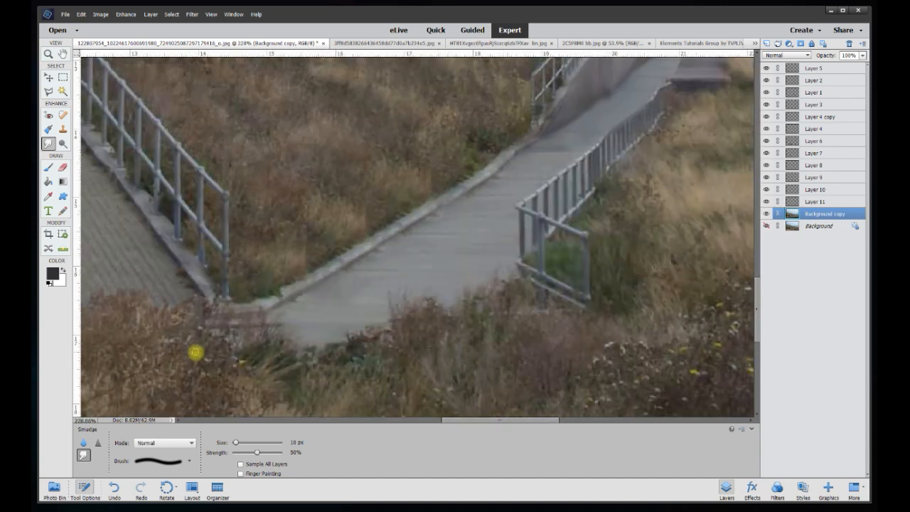
pyautogui.scroll(-1, 195, 351)
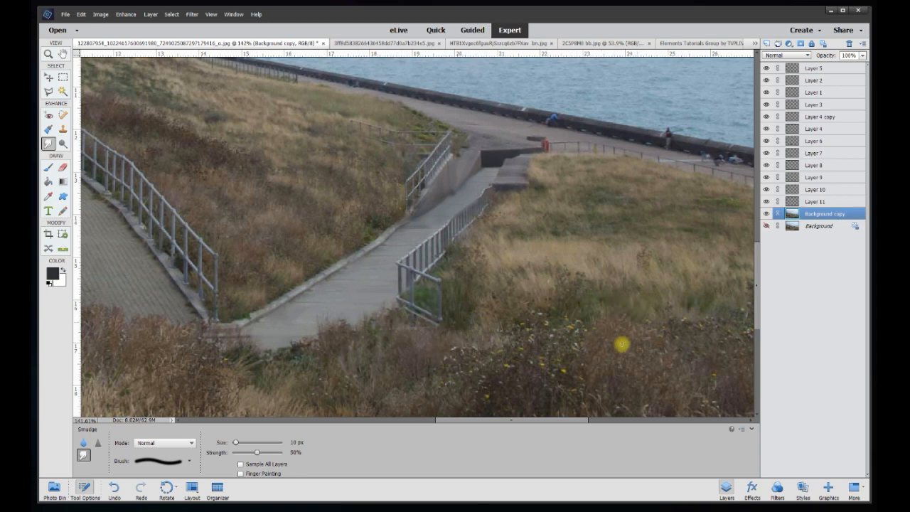
# Outline a patch of mixed grass on the field beside the railed path with the freehand Lasso and copy it to its own layer.
pyautogui.moveTo(545, 421); pyautogui.dragTo(559, 419)
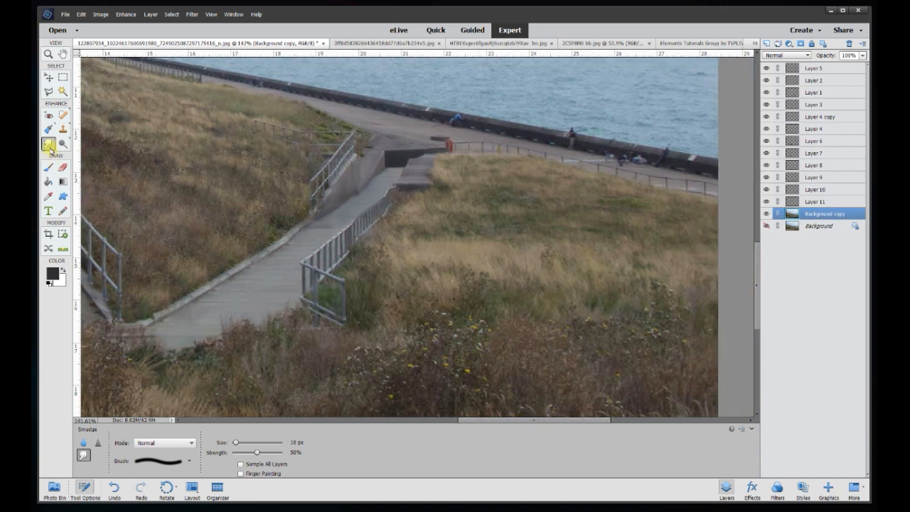
pyautogui.click(47, 91)
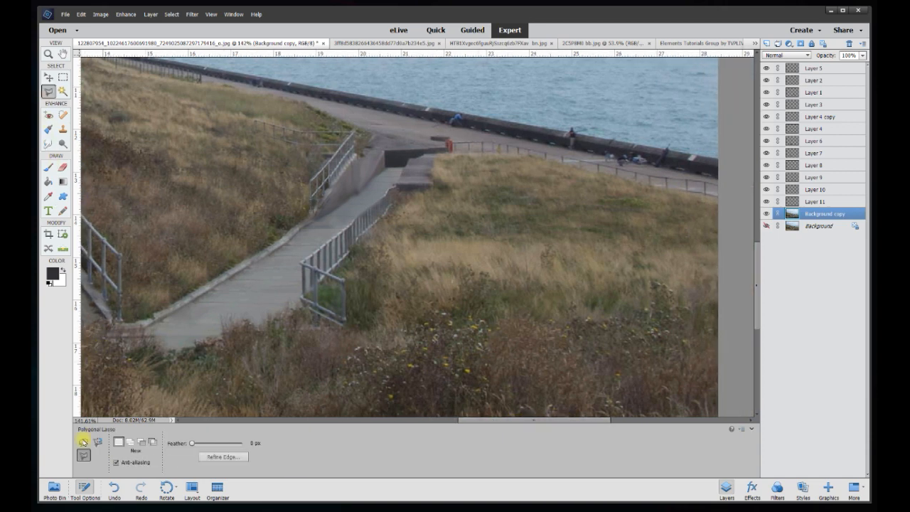
pyautogui.click(83, 442)
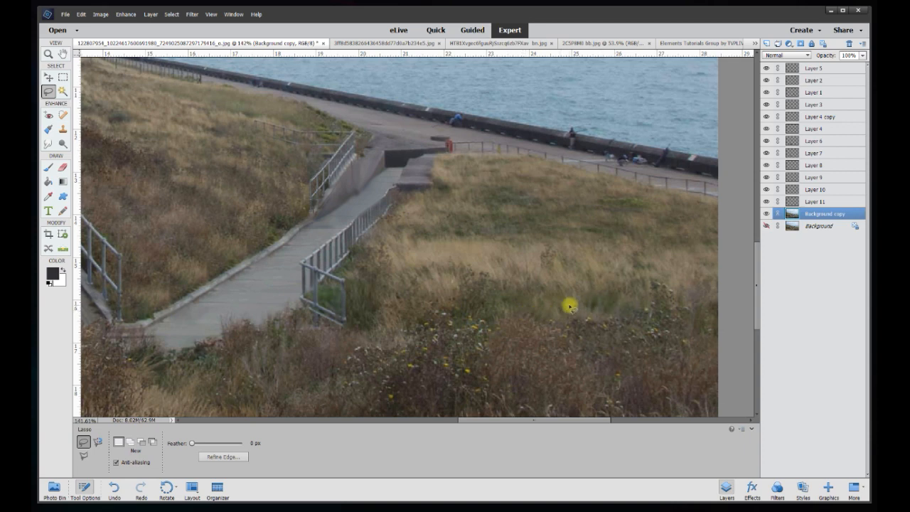
pyautogui.scroll(2, 570, 305)
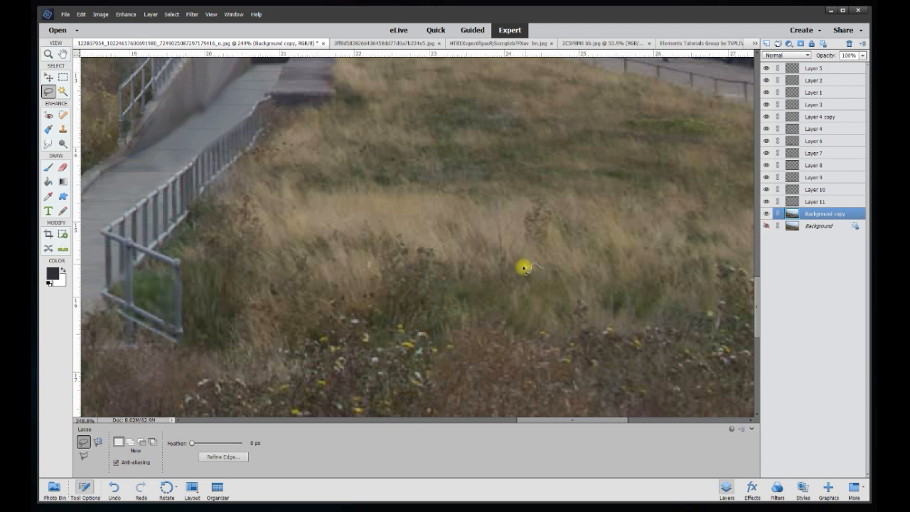
pyautogui.moveTo(504, 269)
pyautogui.mouseDown()
pyautogui.moveTo(483, 263)
pyautogui.moveTo(431, 313)
pyautogui.moveTo(573, 262)
pyautogui.moveTo(541, 265)
pyautogui.mouseUp()
pyautogui.rightClick(505, 314)
pyautogui.click(544, 368)
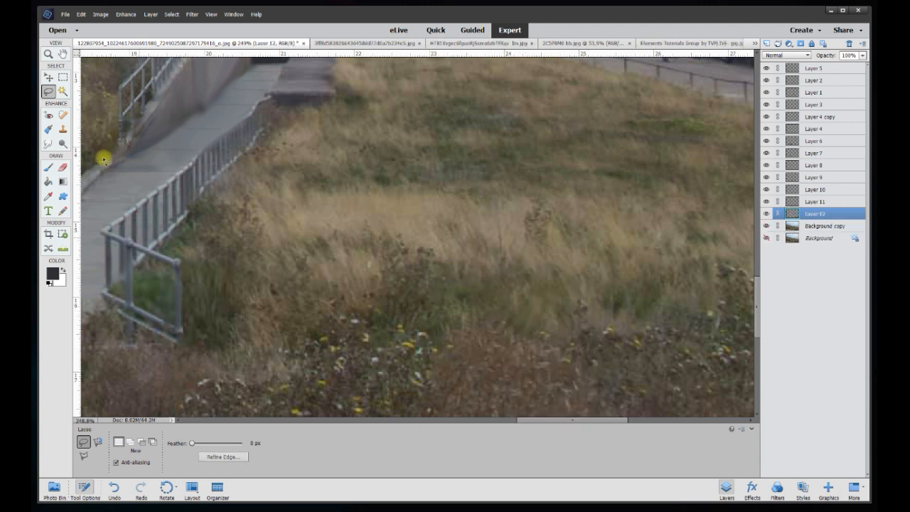
# Position the copied grass patch below the railing's near corner and blend it in by lowering its layer opacity and erasing.
pyautogui.click(48, 78)
pyautogui.moveTo(544, 420); pyautogui.dragTo(516, 421)
pyautogui.moveTo(650, 299); pyautogui.dragTo(219, 362)
pyautogui.scroll(3, 219, 361)
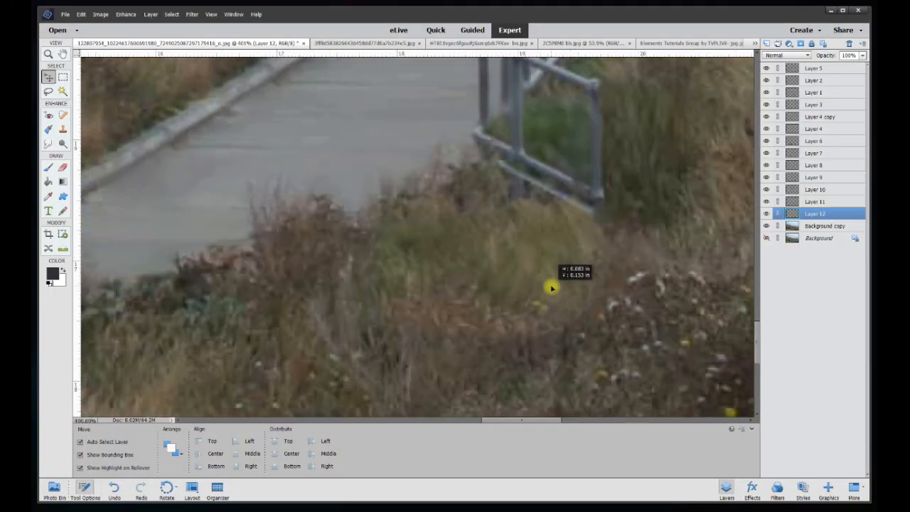
pyautogui.moveTo(550, 287); pyautogui.dragTo(547, 287)
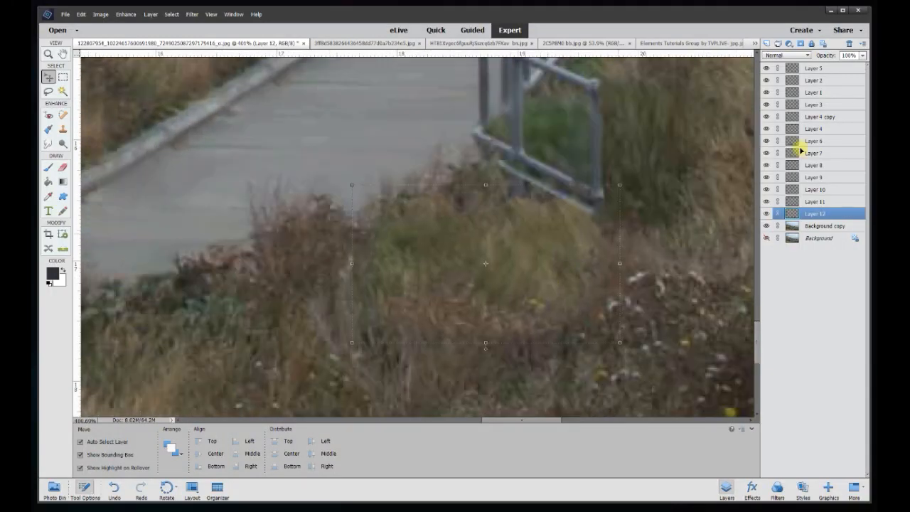
pyautogui.click(862, 54)
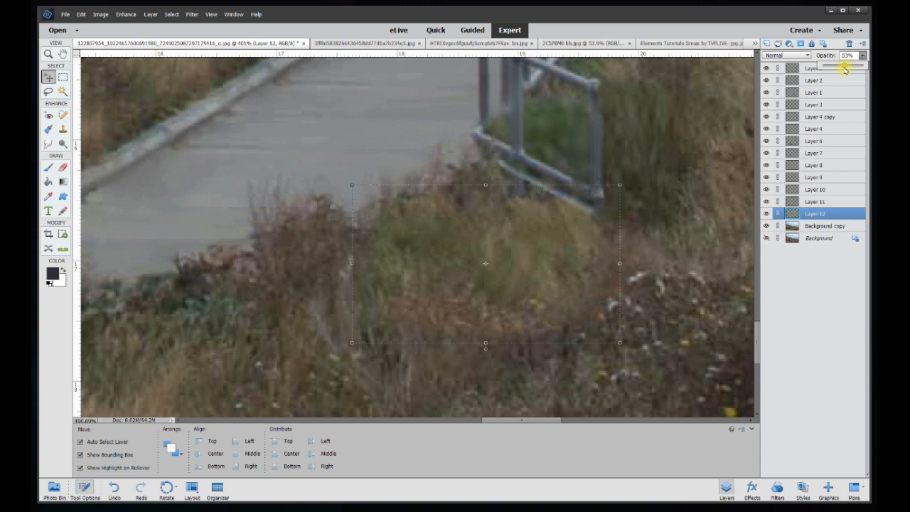
pyautogui.moveTo(844, 68); pyautogui.dragTo(837, 69)
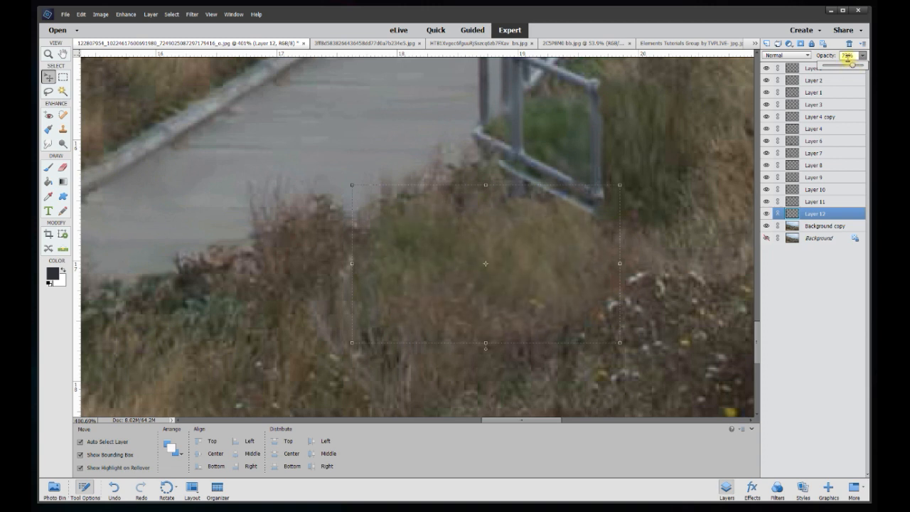
pyautogui.press('Return')
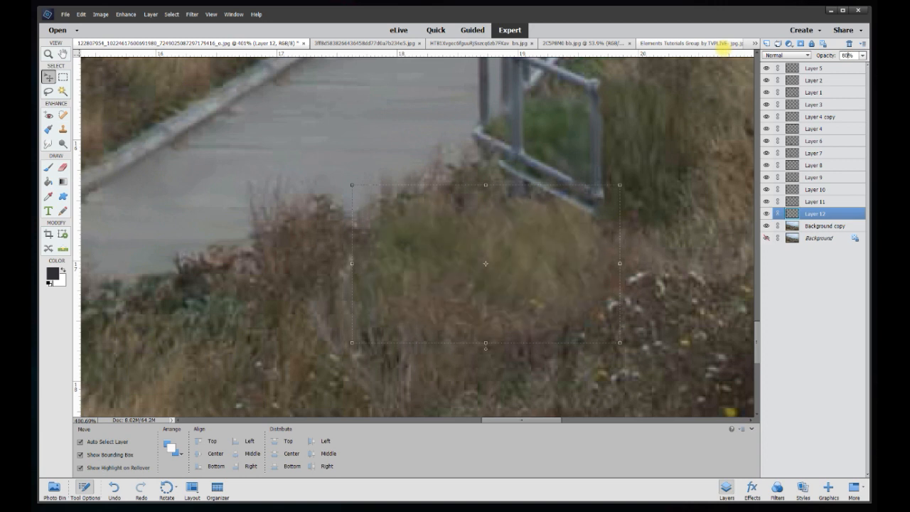
pyautogui.click(64, 164)
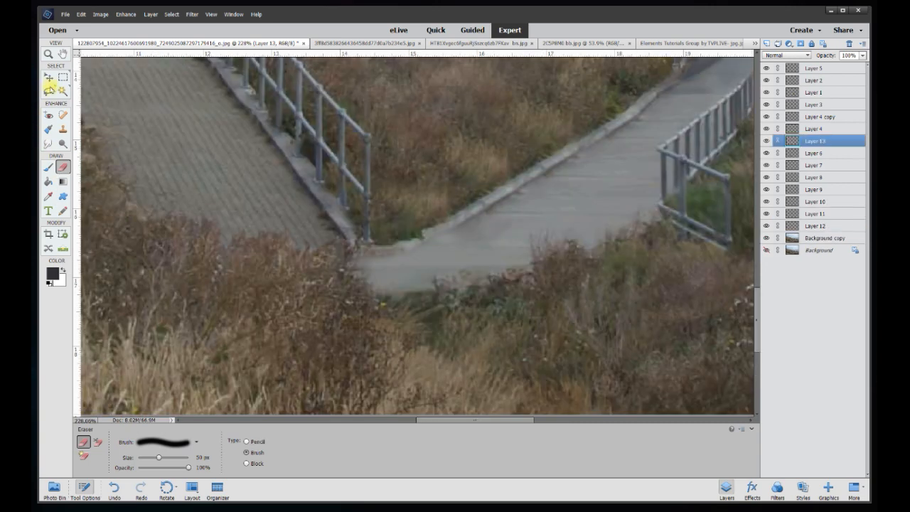
# Examine the whole retouched photo, including the stone monument, car and railings at the hillside's far left edge.
pyautogui.click(48, 76)
pyautogui.scroll(-3, 272, 197)
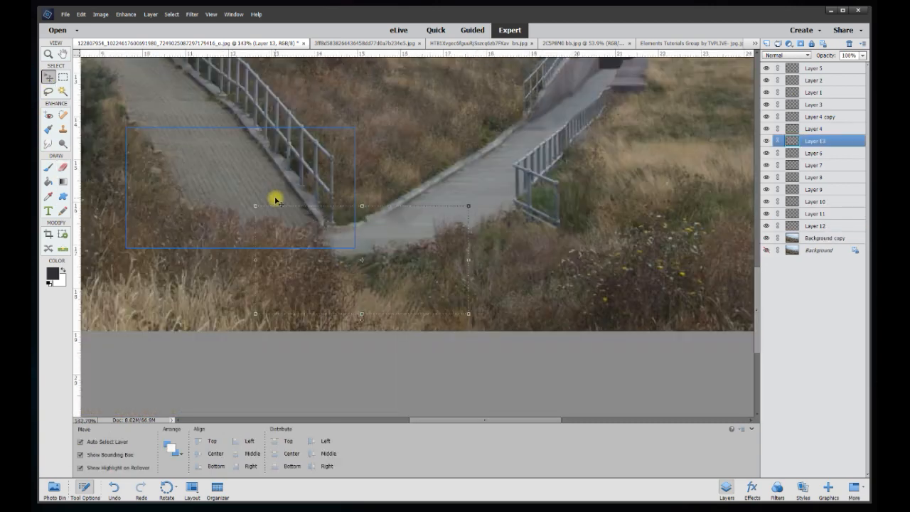
pyautogui.scroll(-4, 256, 183)
pyautogui.scroll(2, 442, 216)
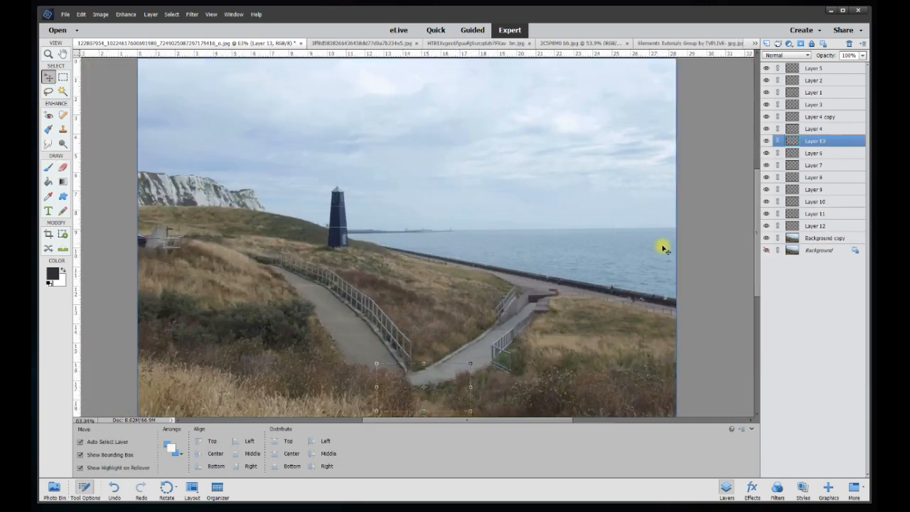
pyautogui.click(717, 267)
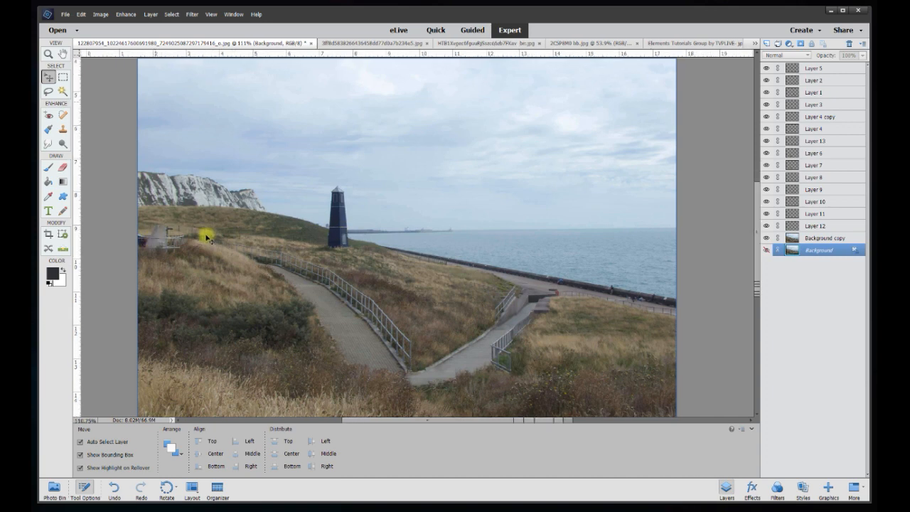
pyautogui.scroll(3, 205, 233)
pyautogui.moveTo(362, 423); pyautogui.dragTo(335, 420)
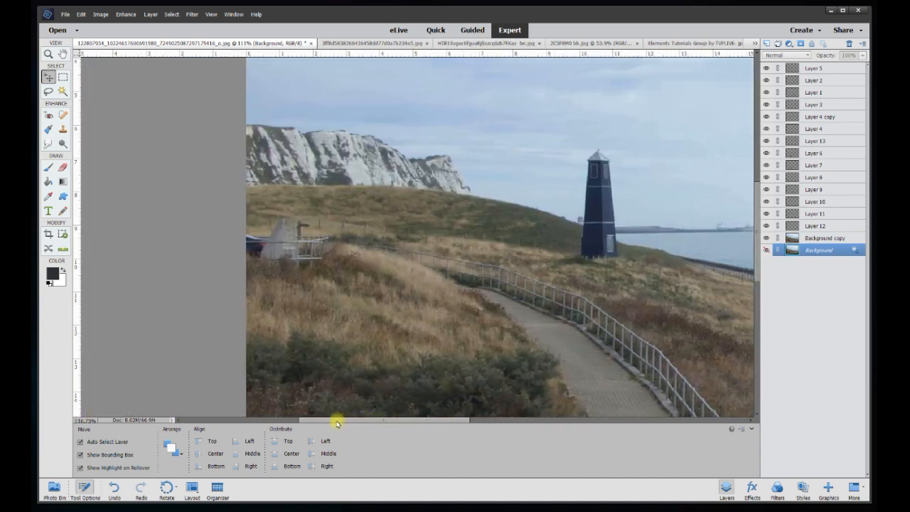
pyautogui.scroll(5, 230, 230)
pyautogui.scroll(1, 245, 280)
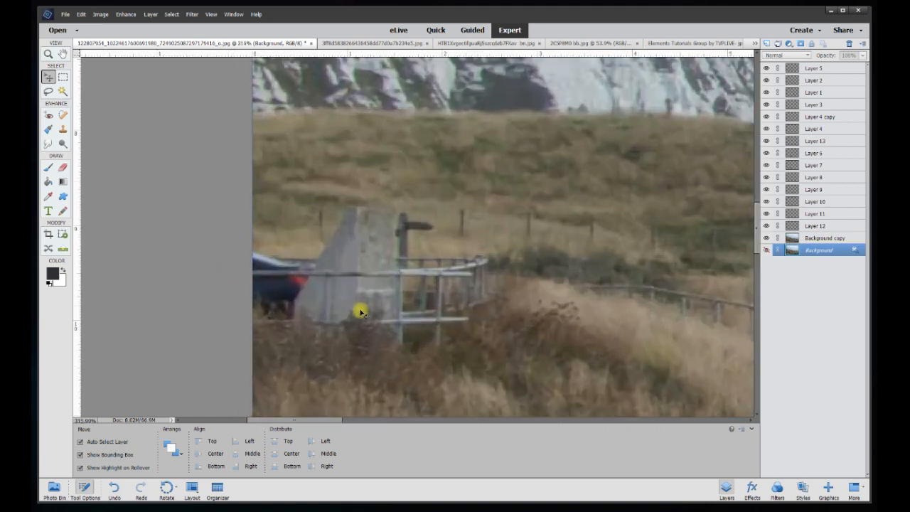
pyautogui.scroll(1, 281, 324)
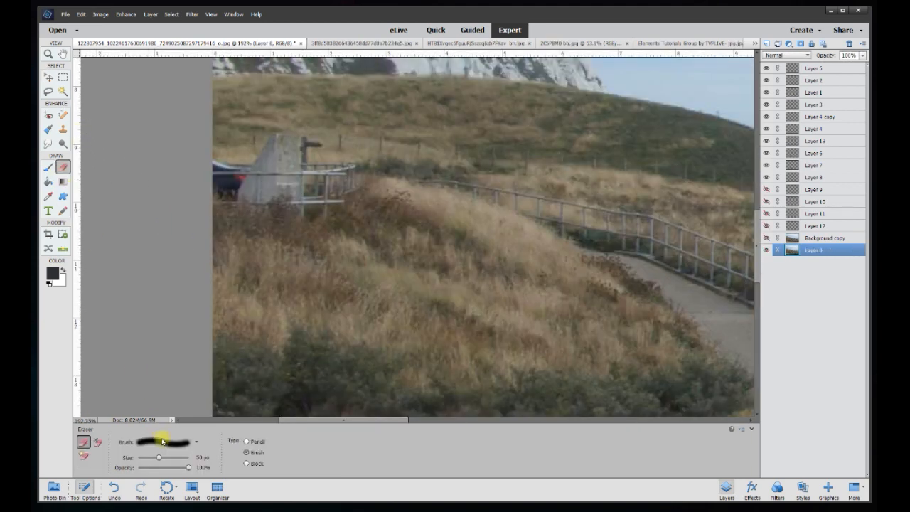
# With a 5 px Eraser, trace the grass slope's crest and its edge along the brick path on Layer 0.
pyautogui.click(202, 458)
pyautogui.write('5')
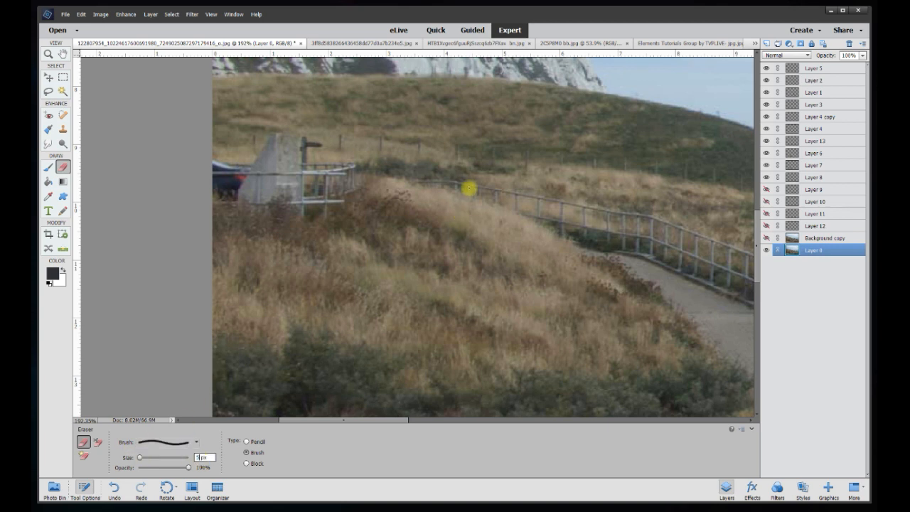
pyautogui.click(49, 78)
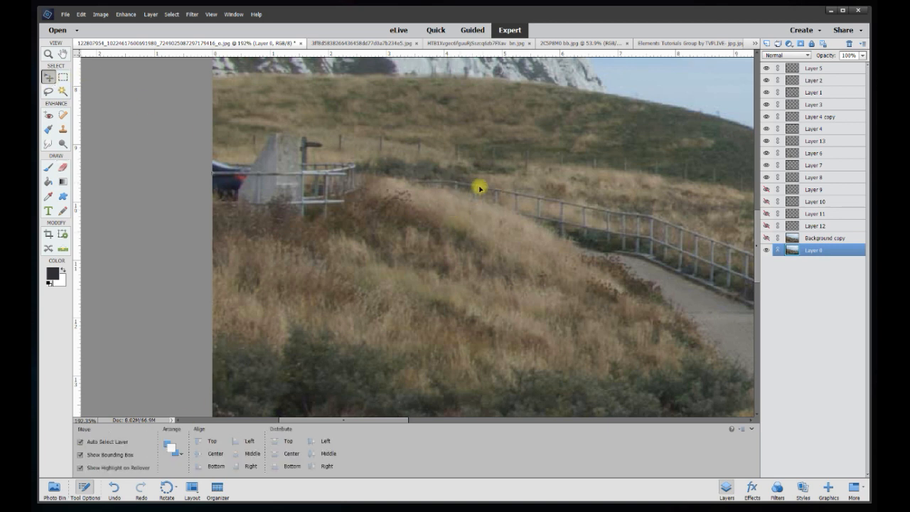
pyautogui.scroll(2, 704, 326)
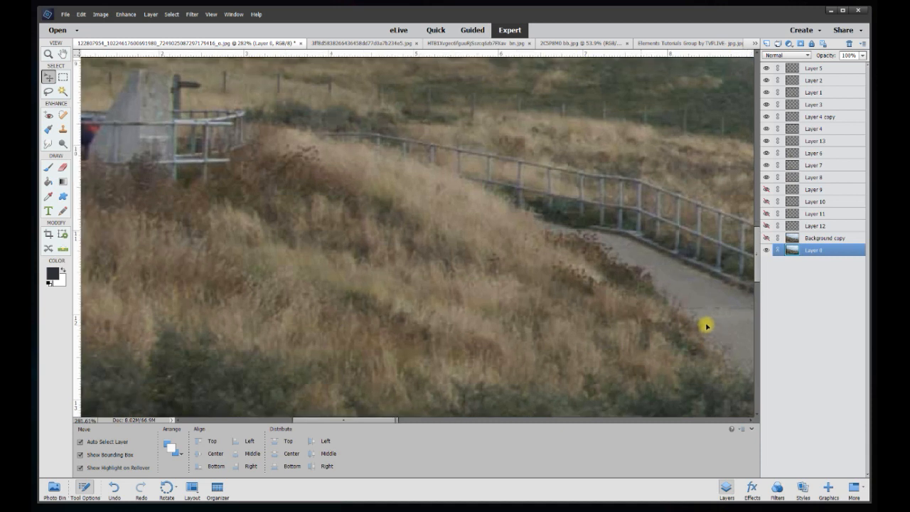
pyautogui.click(61, 168)
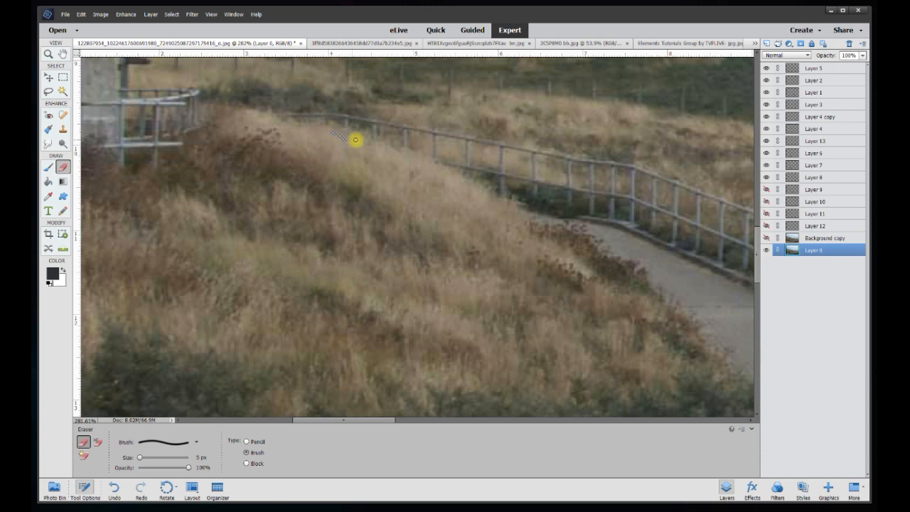
pyautogui.moveTo(396, 153)
pyautogui.mouseDown()
pyautogui.moveTo(569, 223)
pyautogui.moveTo(684, 305)
pyautogui.moveTo(746, 384)
pyautogui.mouseUp()
pyautogui.moveTo(331, 131); pyautogui.dragTo(217, 106)
pyautogui.moveTo(343, 419); pyautogui.dragTo(397, 419)
pyautogui.moveTo(755, 266); pyautogui.dragTo(755, 297)
pyautogui.moveTo(480, 205); pyautogui.dragTo(568, 355)
# Outline the left grass slope with the Polygonal Lasso, following the erased line up the path edge and crest and closing through the lower grass.
pyautogui.click(48, 91)
pyautogui.click(83, 454)
pyautogui.click(432, 403)
pyautogui.click(590, 394)
pyautogui.scroll(3, 590, 395)
pyautogui.click(568, 166)
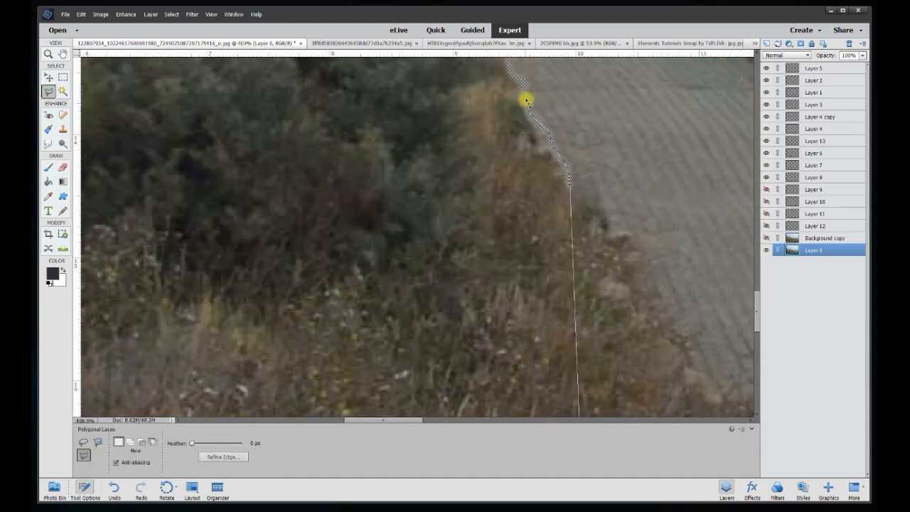
pyautogui.scroll(4, 526, 100)
pyautogui.click(509, 243)
pyautogui.click(441, 152)
pyautogui.scroll(4, 441, 152)
pyautogui.click(359, 258)
pyautogui.click(209, 139)
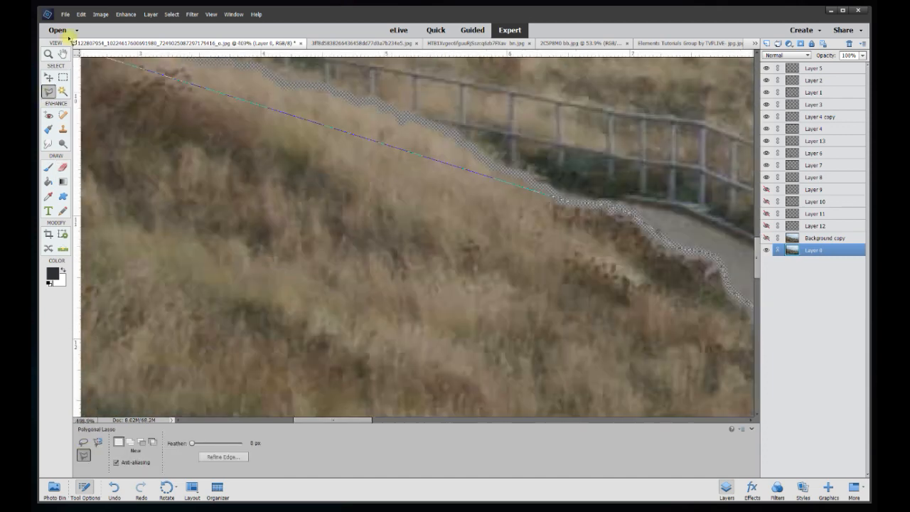
pyautogui.click(552, 246)
pyautogui.click(370, 163)
pyautogui.click(217, 125)
pyautogui.click(189, 112)
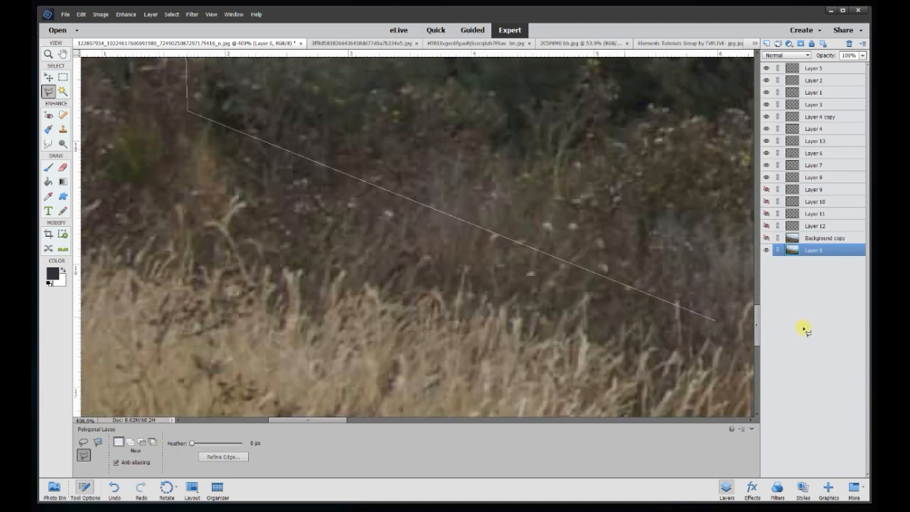
pyautogui.click(709, 244)
pyautogui.doubleClick(455, 240)
# Copy the selected slope to its own layer directly above Background copy and show the hidden layers again.
pyautogui.rightClick(420, 146)
pyautogui.click(463, 203)
pyautogui.hotkey('ctrl', '0')
pyautogui.click(766, 238)
pyautogui.click(766, 225)
pyautogui.moveTo(767, 215); pyautogui.dragTo(766, 189)
pyautogui.moveTo(817, 250); pyautogui.dragTo(817, 232)
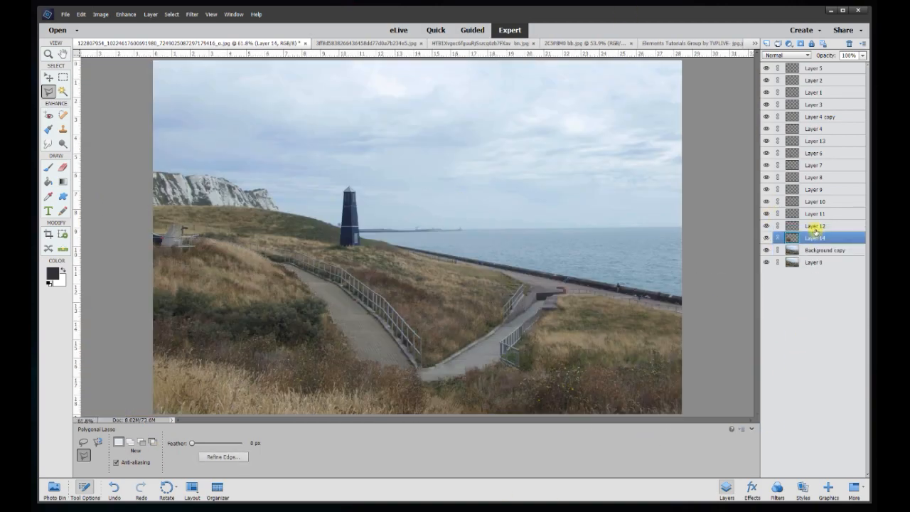
# Rotate the copied slope by -10.20 degrees and move it over the monument, car and railings at the photo's left edge.
pyautogui.click(48, 76)
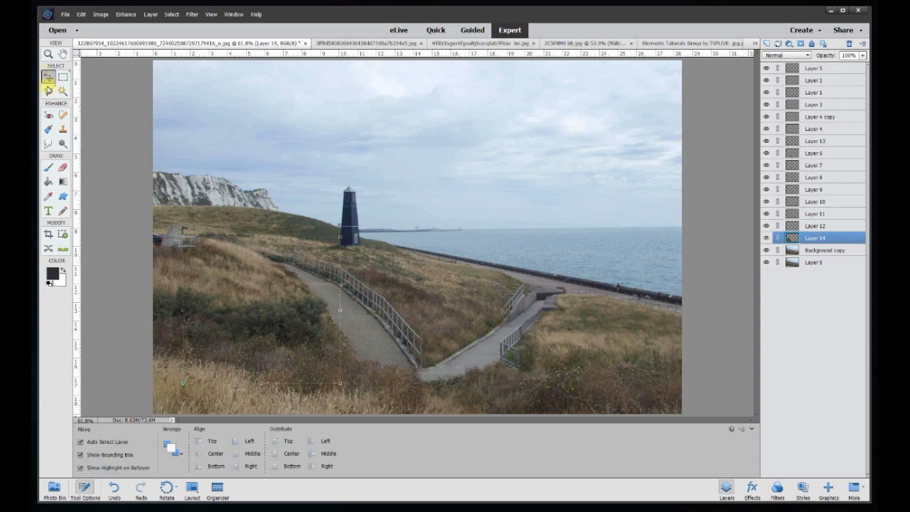
pyautogui.moveTo(263, 282); pyautogui.dragTo(132, 291)
pyautogui.hotkey('ctrl', '1')
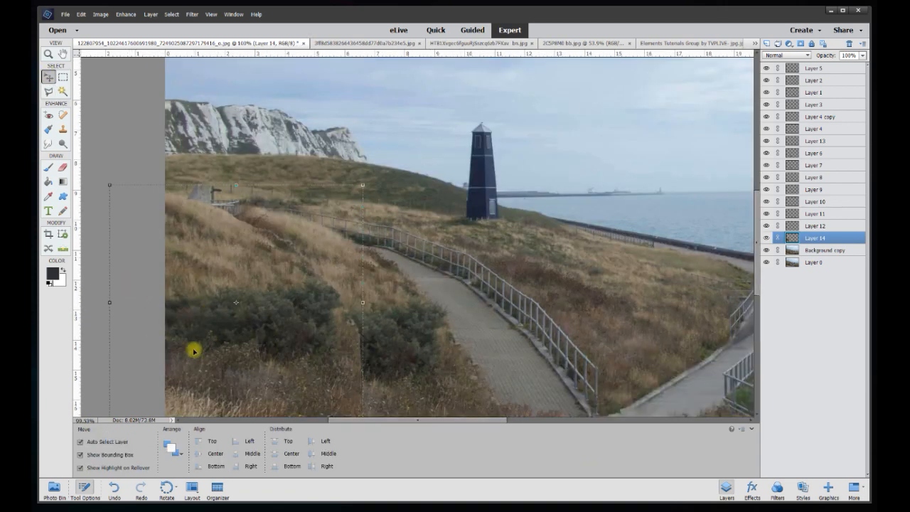
pyautogui.moveTo(256, 337); pyautogui.dragTo(347, 332)
pyautogui.moveTo(311, 367); pyautogui.dragTo(334, 367)
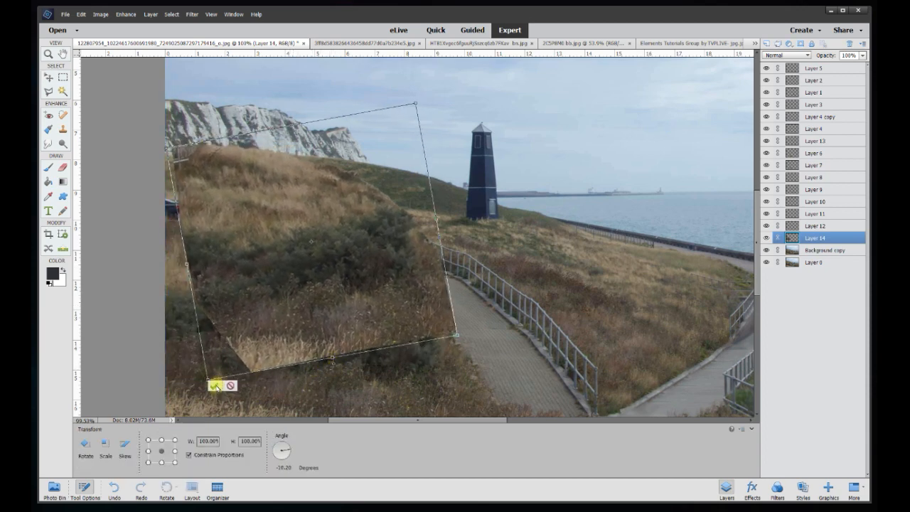
pyautogui.click(213, 386)
pyautogui.moveTo(301, 299); pyautogui.dragTo(252, 299)
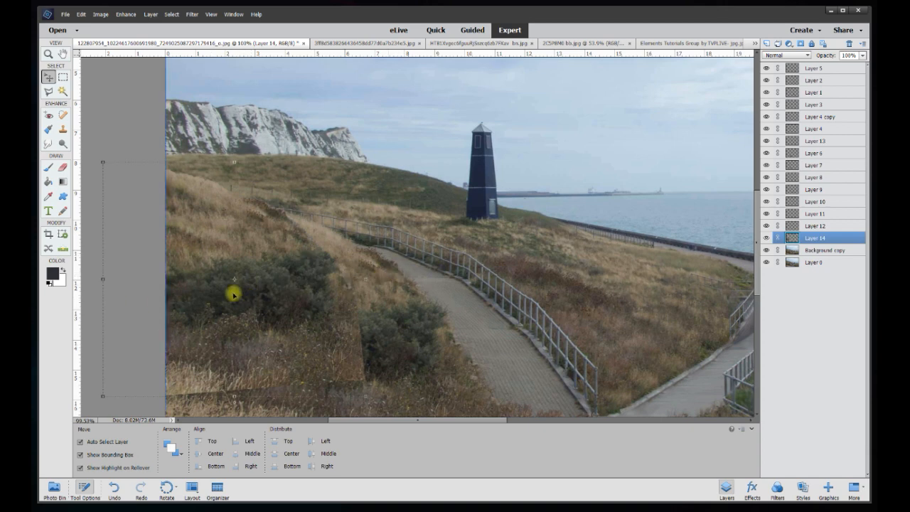
# Lower the copied slope's opacity to 70% and erase its lower part over the bushes with a soft 250 px Eraser.
pyautogui.click(863, 56)
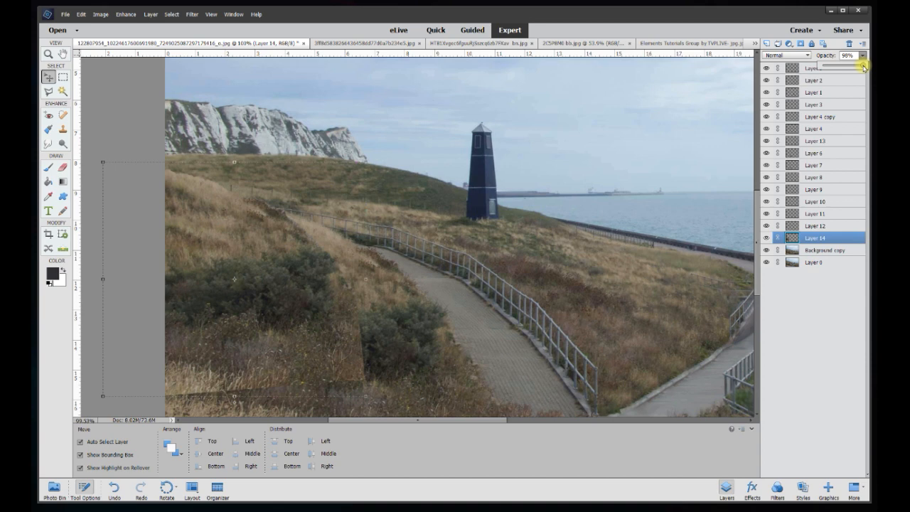
pyautogui.moveTo(856, 67); pyautogui.dragTo(854, 67)
pyautogui.moveTo(841, 68); pyautogui.dragTo(856, 65)
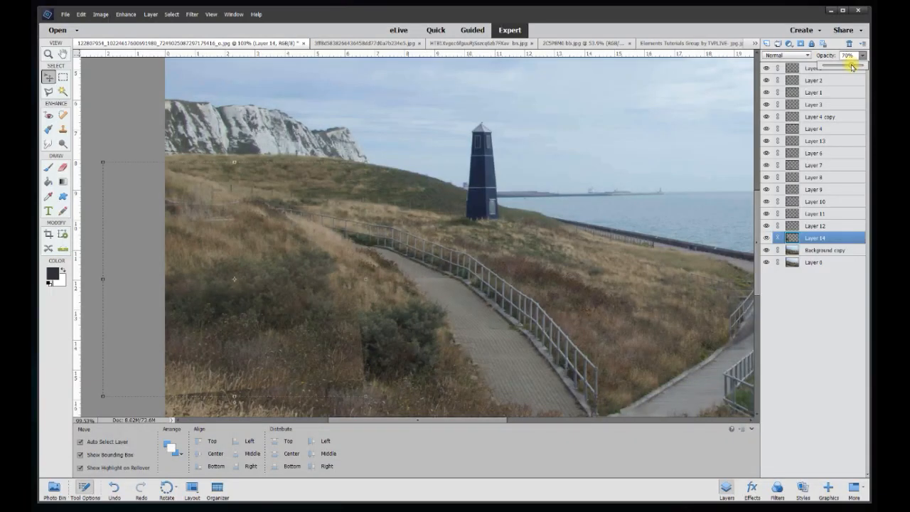
pyautogui.click(62, 167)
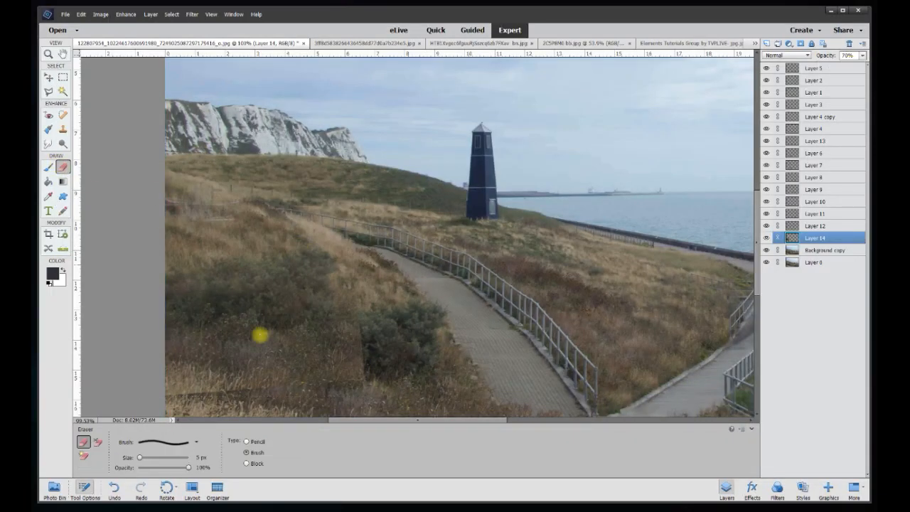
pyautogui.click(196, 441)
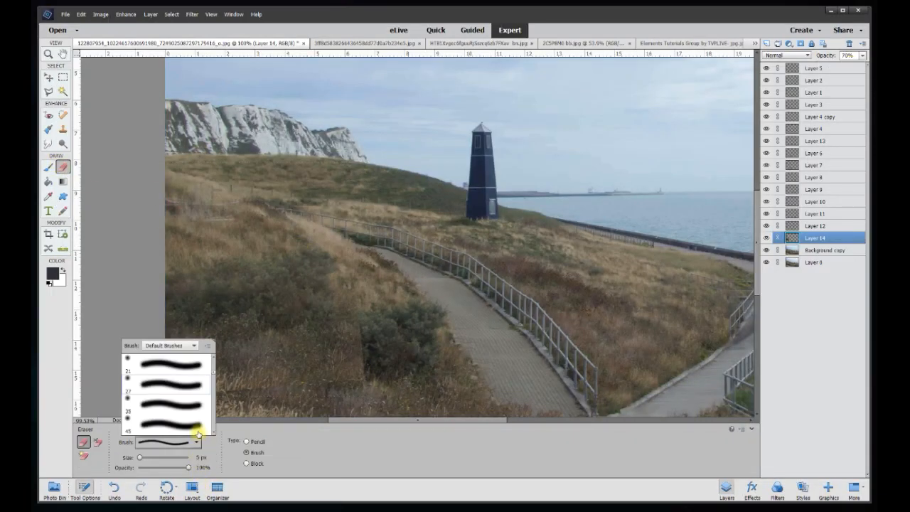
pyautogui.doubleClick(197, 426)
pyautogui.moveTo(314, 271)
pyautogui.mouseDown()
pyautogui.moveTo(163, 310)
pyautogui.moveTo(277, 300)
pyautogui.moveTo(341, 319)
pyautogui.moveTo(233, 330)
pyautogui.moveTo(158, 372)
pyautogui.moveTo(381, 360)
pyautogui.moveTo(329, 384)
pyautogui.moveTo(183, 381)
pyautogui.moveTo(138, 369)
pyautogui.moveTo(288, 306)
pyautogui.mouseUp()
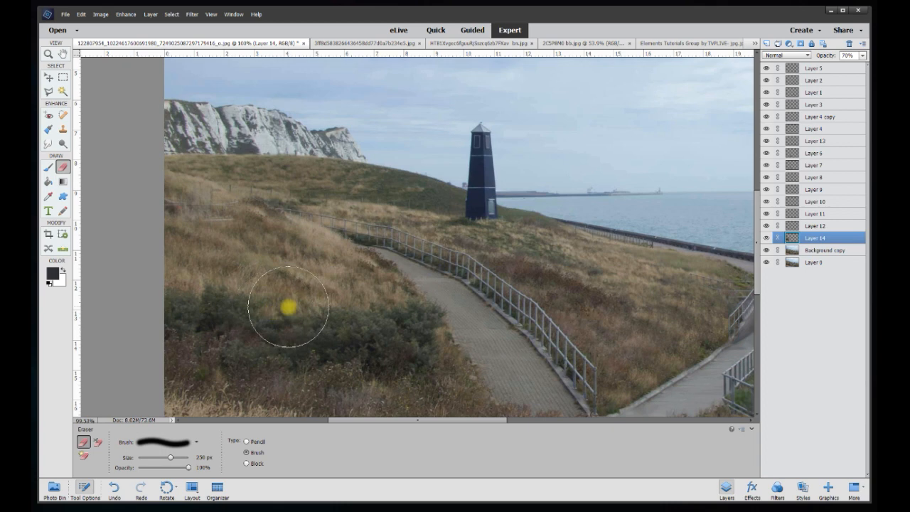
# Set the slope copy's opacity back to 100%.
pyautogui.scroll(3, 142, 117)
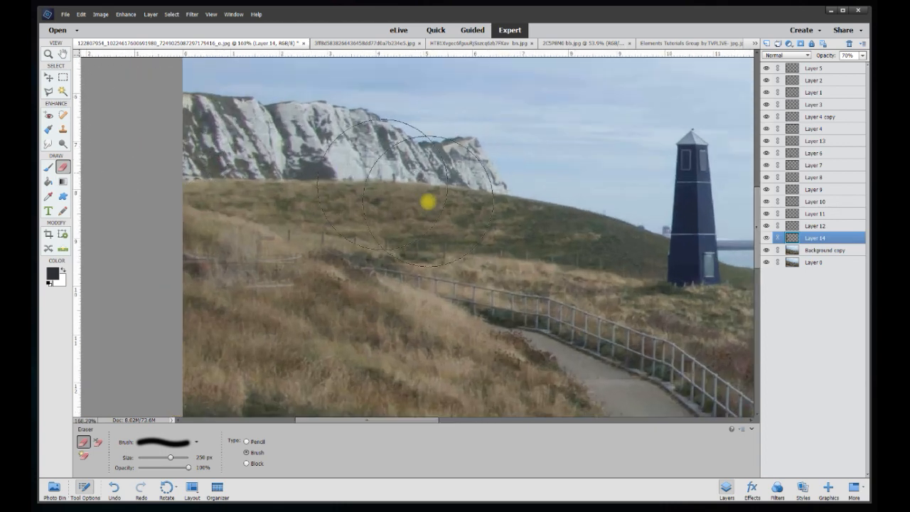
pyautogui.click(859, 55)
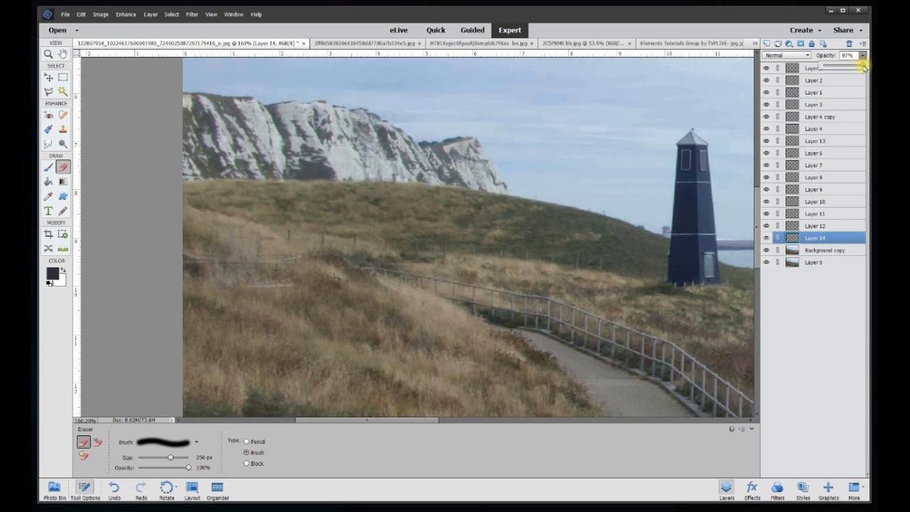
pyautogui.moveTo(864, 65); pyautogui.dragTo(867, 65)
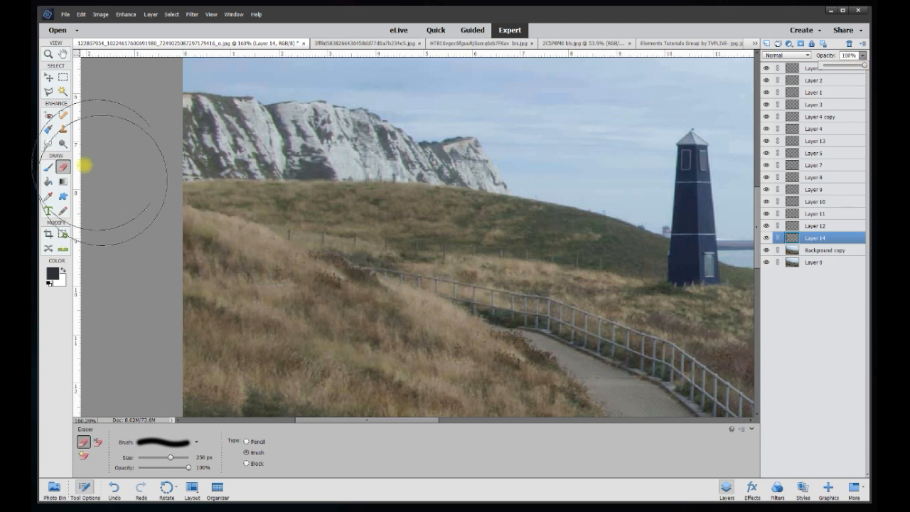
pyautogui.click(49, 77)
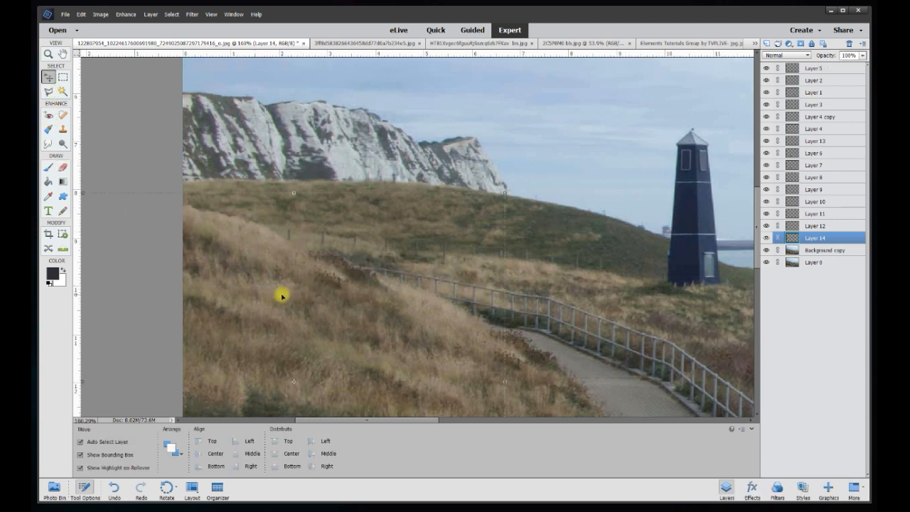
# Soften the slope copy's upper edge with a 50 px Eraser at 50% layer opacity, ending with the layer at 100% opacity.
pyautogui.press('5')
pyautogui.click(61, 168)
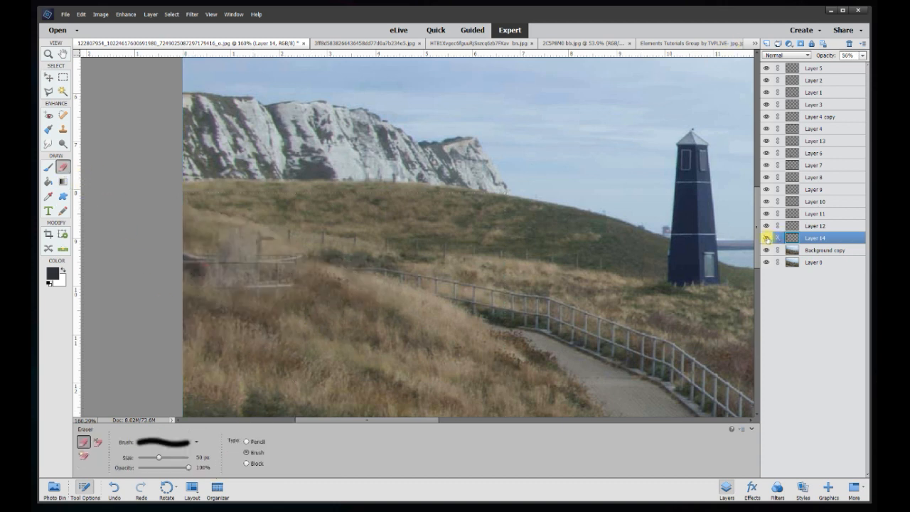
pyautogui.click(766, 238)
pyautogui.click(766, 238)
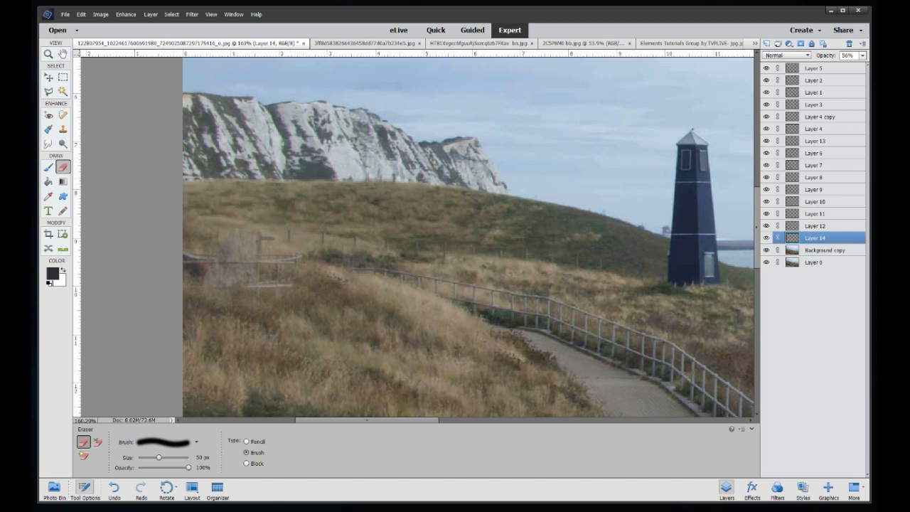
pyautogui.click(862, 56)
pyautogui.moveTo(852, 65); pyautogui.dragTo(866, 64)
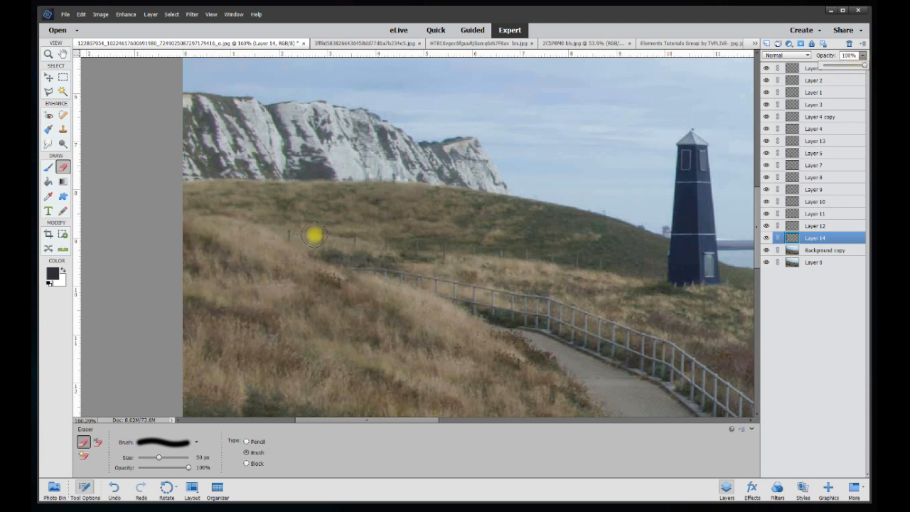
pyautogui.click(295, 232)
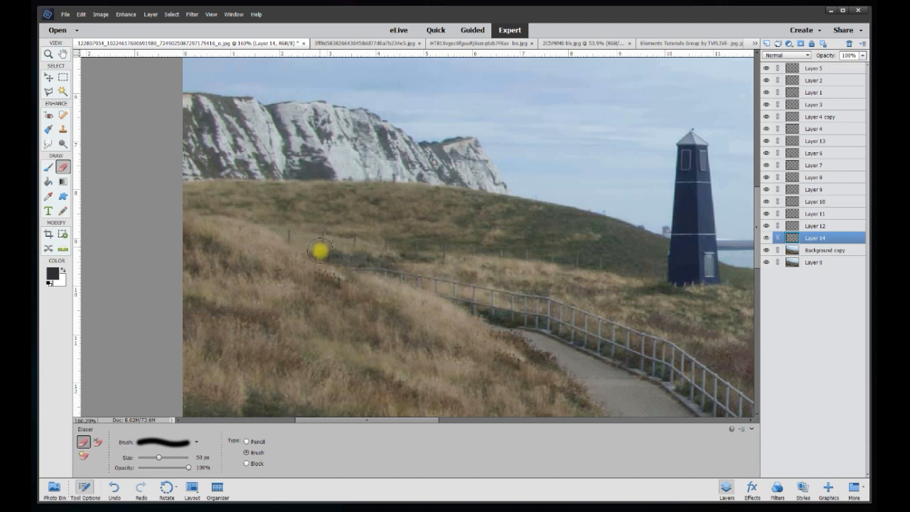
# Compare the whole photo with the slope copy hidden and shown, then inspect the result with no layer selected.
pyautogui.scroll(-3, 424, 304)
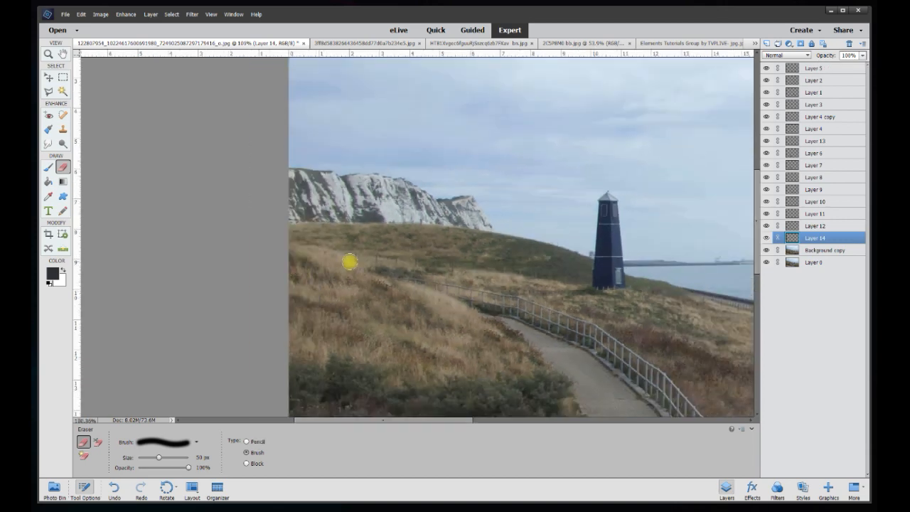
pyautogui.scroll(-1, 505, 266)
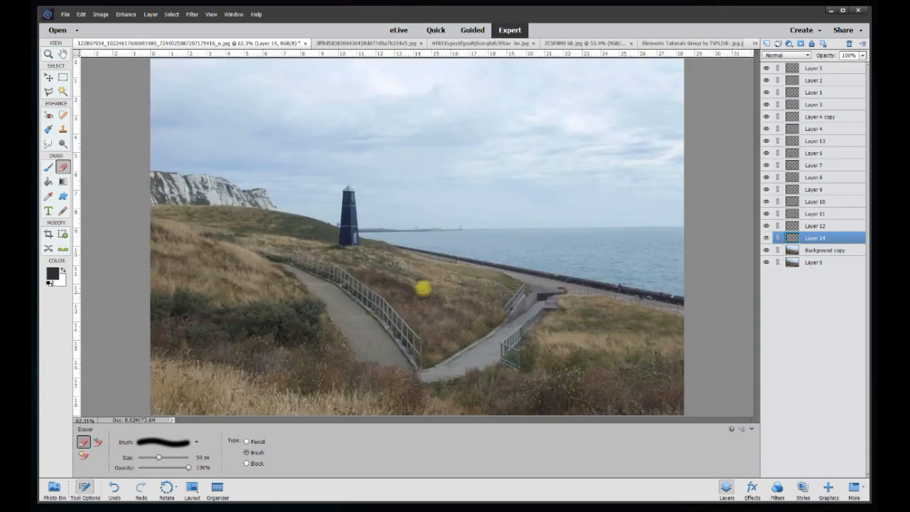
pyautogui.click(766, 238)
pyautogui.click(766, 238)
pyautogui.click(766, 239)
pyautogui.click(765, 238)
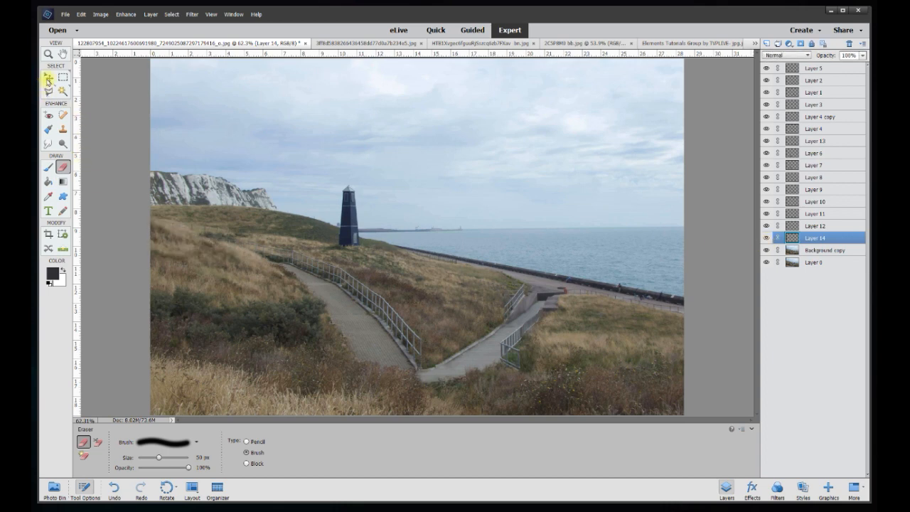
pyautogui.click(48, 78)
pyautogui.click(122, 151)
pyautogui.scroll(-4, 165, 195)
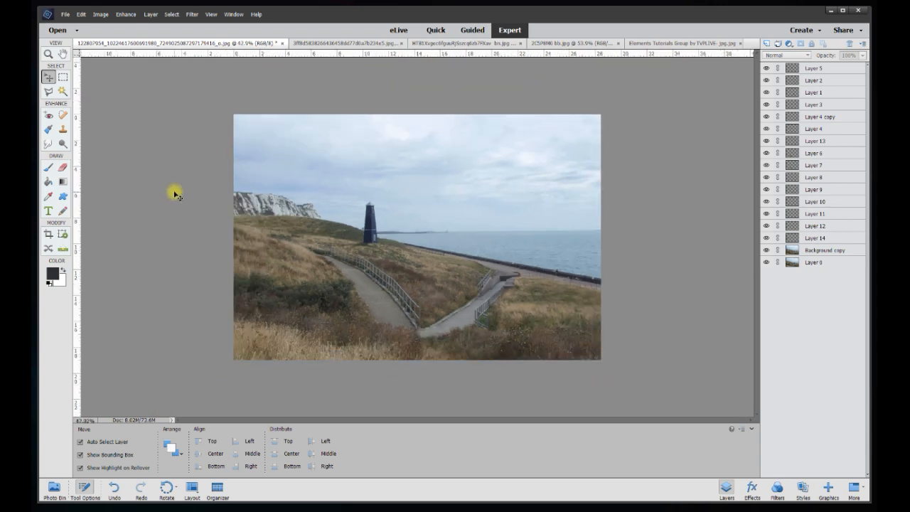
pyautogui.scroll(1, 141, 186)
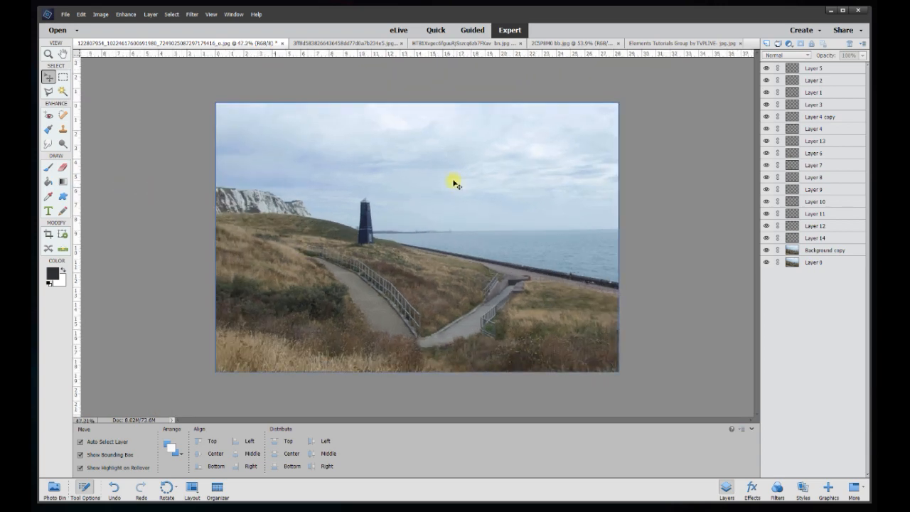
pyautogui.scroll(5, 361, 197)
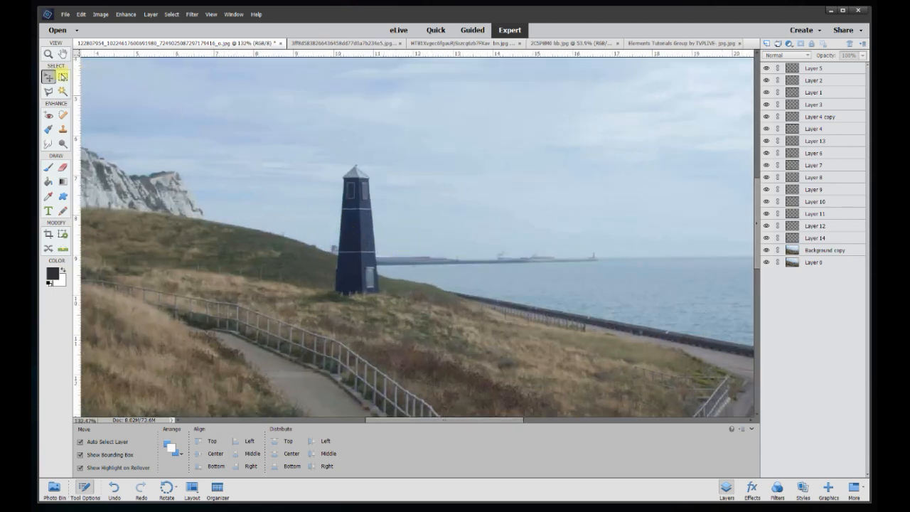
# Hide Background copy and trace around the dark blue tower on Layer 0 with a 5 px Eraser.
pyautogui.click(357, 220)
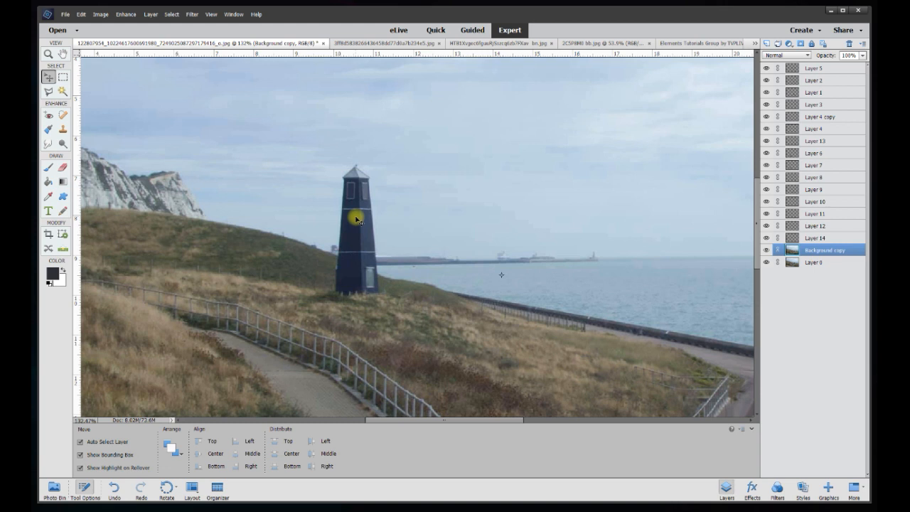
pyautogui.scroll(2, 356, 219)
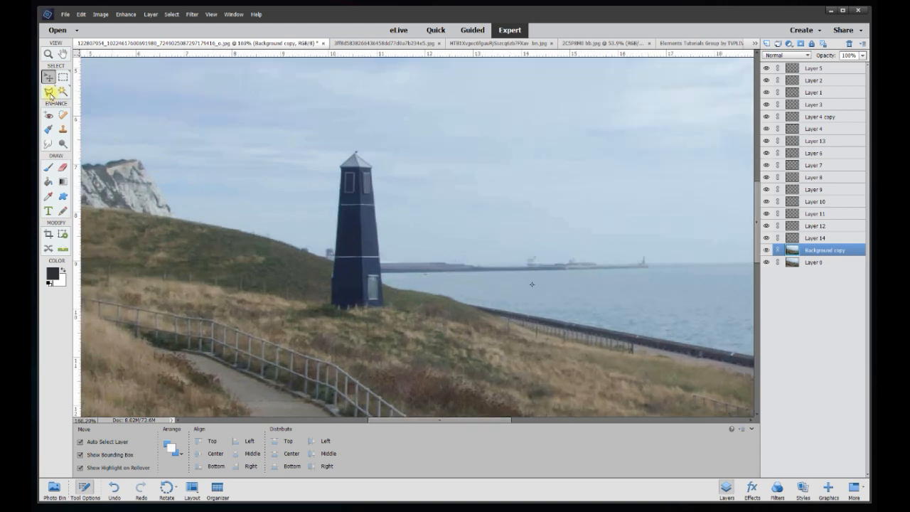
pyautogui.click(64, 169)
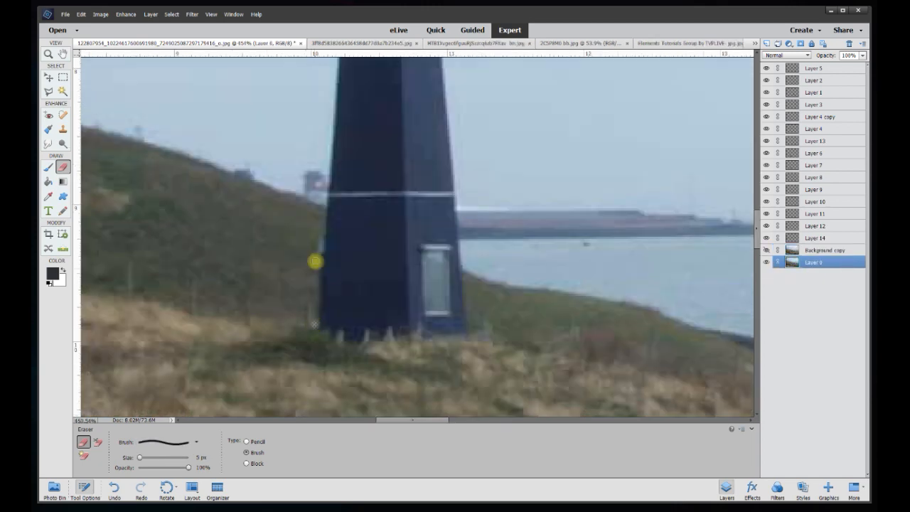
pyautogui.moveTo(317, 324); pyautogui.dragTo(329, 147)
pyautogui.moveTo(469, 341)
pyautogui.mouseDown()
pyautogui.moveTo(458, 187)
pyautogui.moveTo(458, 372)
pyautogui.moveTo(439, 130)
pyautogui.mouseUp()
pyautogui.moveTo(340, 133); pyautogui.dragTo(327, 335)
pyautogui.scroll(5, 381, 94)
pyautogui.moveTo(756, 202); pyautogui.dragTo(755, 194)
pyautogui.moveTo(384, 171)
pyautogui.mouseDown()
pyautogui.moveTo(307, 234)
pyautogui.moveTo(405, 168)
pyautogui.moveTo(481, 239)
pyautogui.mouseUp()
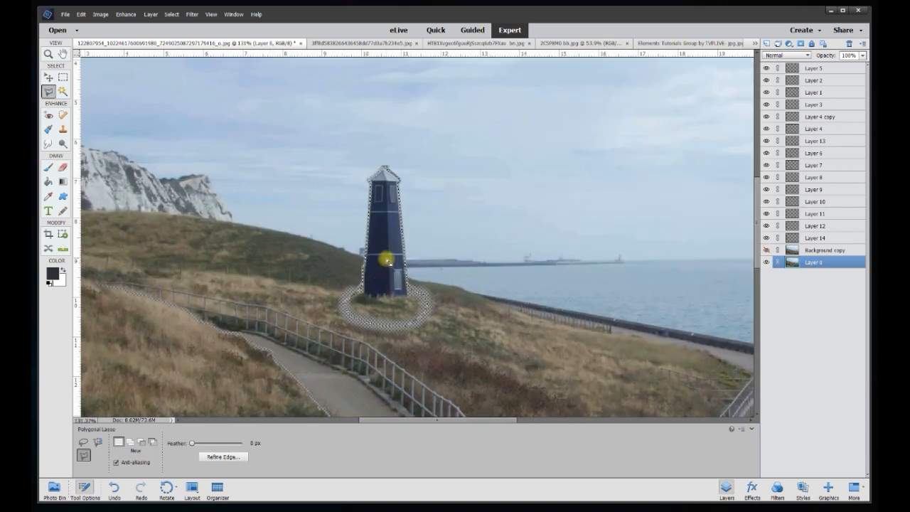
# Copy the selected tower to its own layer, place it directly above Background copy, show Background copy and hide Layer 0.
pyautogui.rightClick(383, 263)
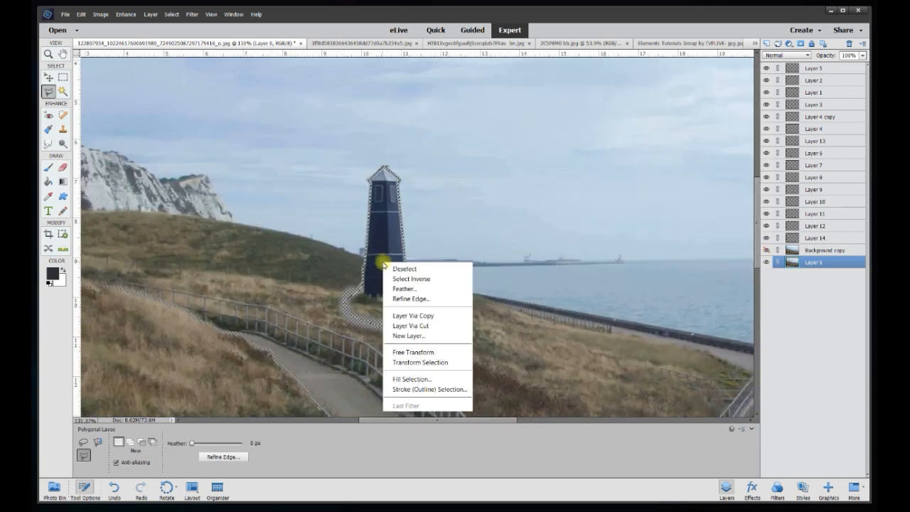
pyautogui.click(434, 317)
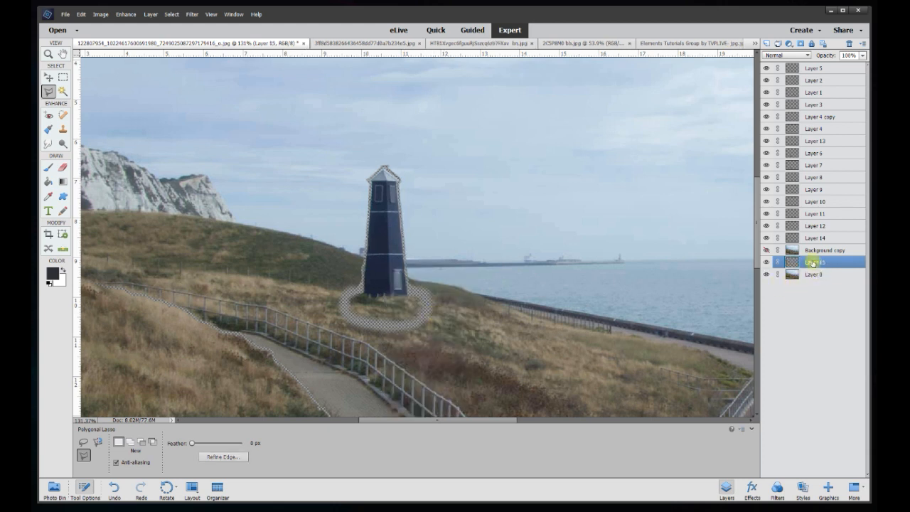
pyautogui.moveTo(812, 265); pyautogui.dragTo(808, 240)
pyautogui.click(766, 274)
pyautogui.click(765, 262)
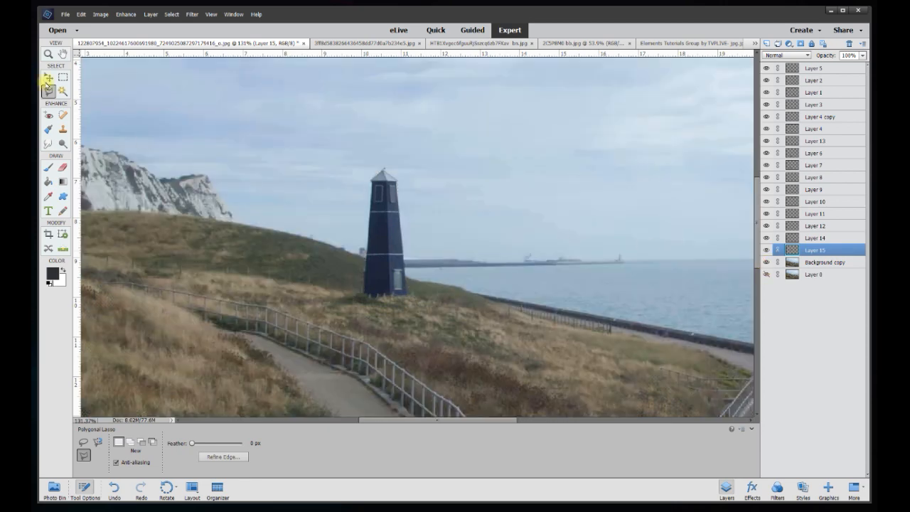
# Enlarge the tower copy proportionally to somewhat under twice its original size, covering the original tower on the hill, and deselect the layer.
pyautogui.click(48, 77)
pyautogui.scroll(-5, 177, 199)
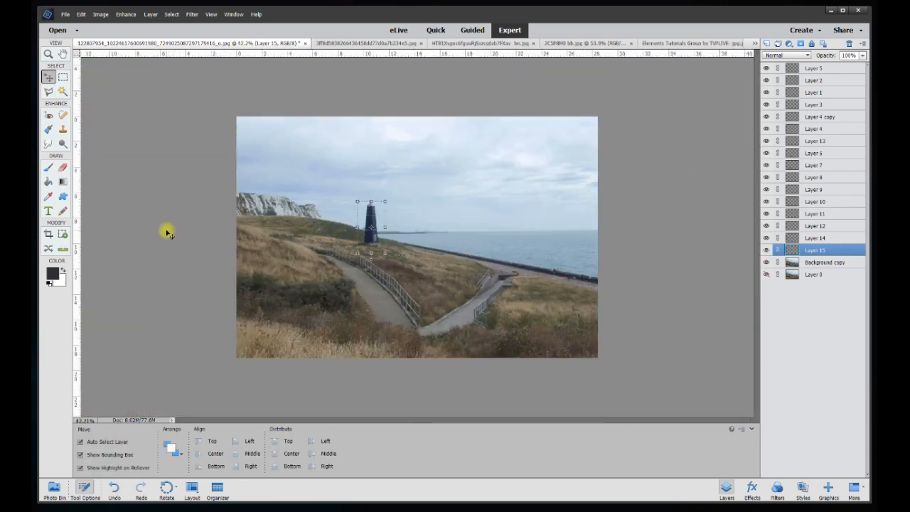
pyautogui.scroll(3, 223, 231)
pyautogui.scroll(-1, 225, 231)
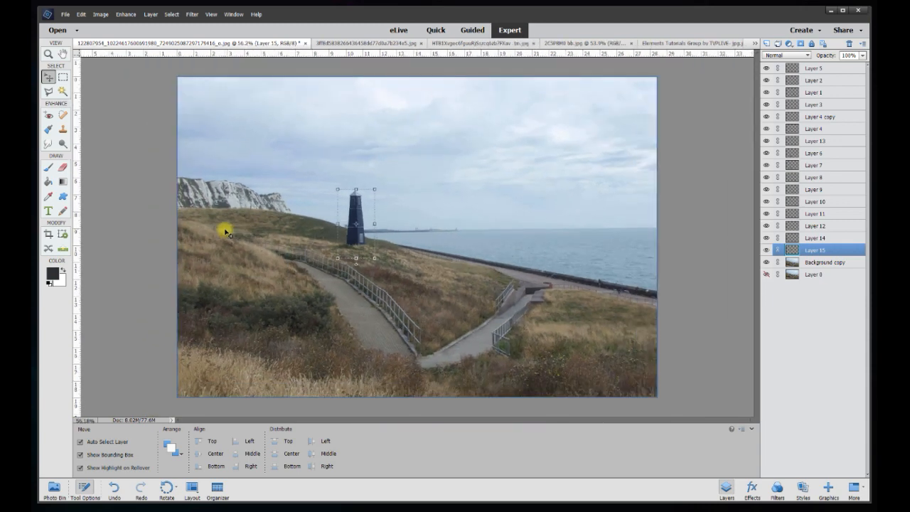
pyautogui.moveTo(337, 191); pyautogui.dragTo(302, 112)
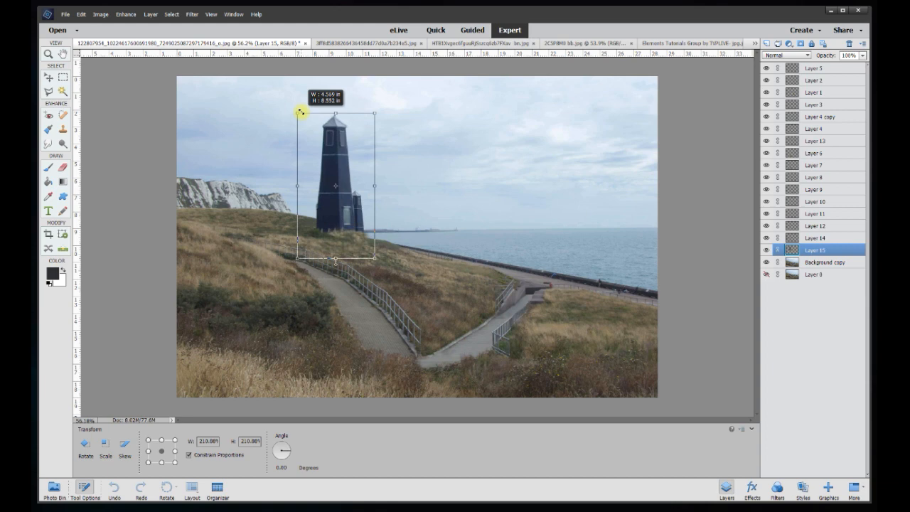
pyautogui.moveTo(328, 164); pyautogui.dragTo(346, 177)
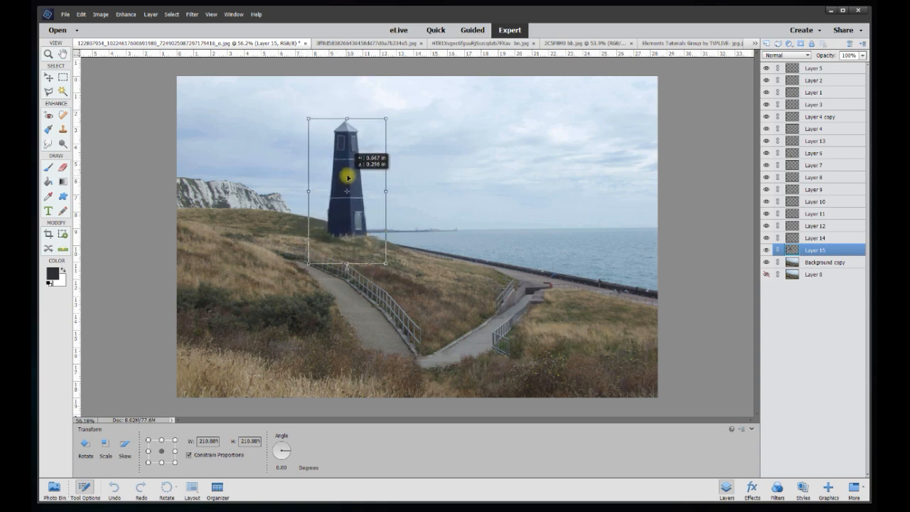
pyautogui.click(354, 277)
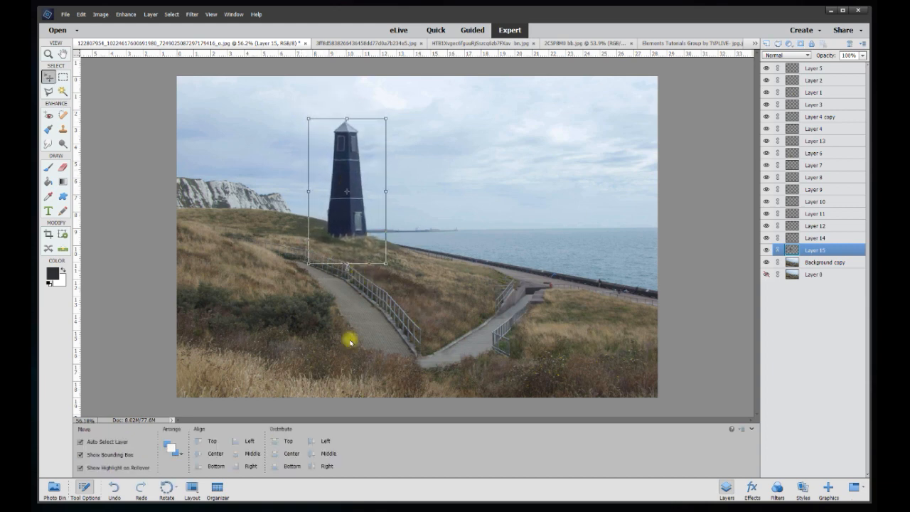
pyautogui.click(152, 276)
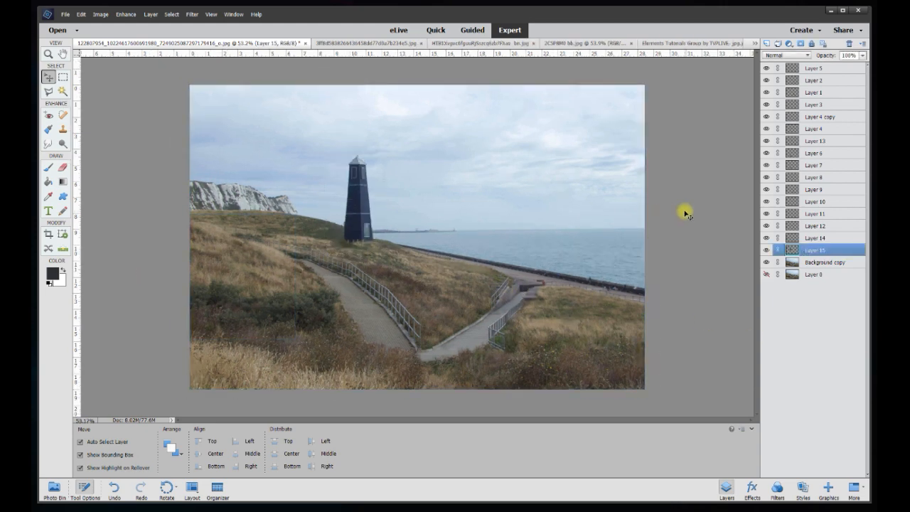
pyautogui.click(684, 212)
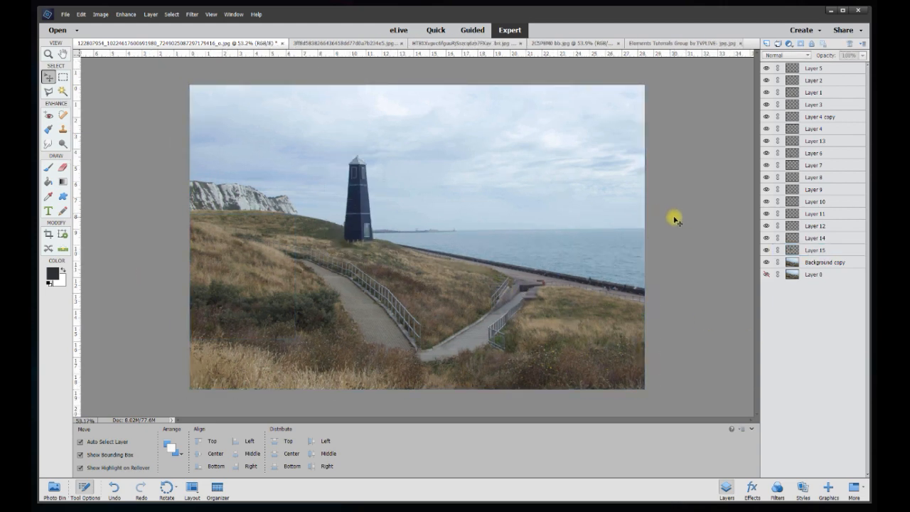